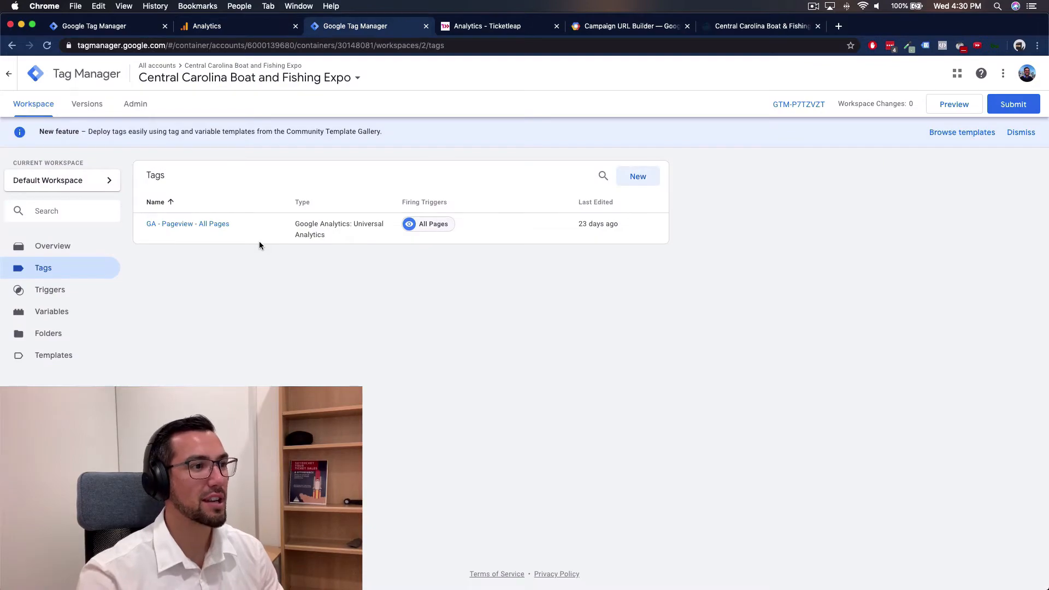
{"action": "left_click", "coordinate": [212, 226]}
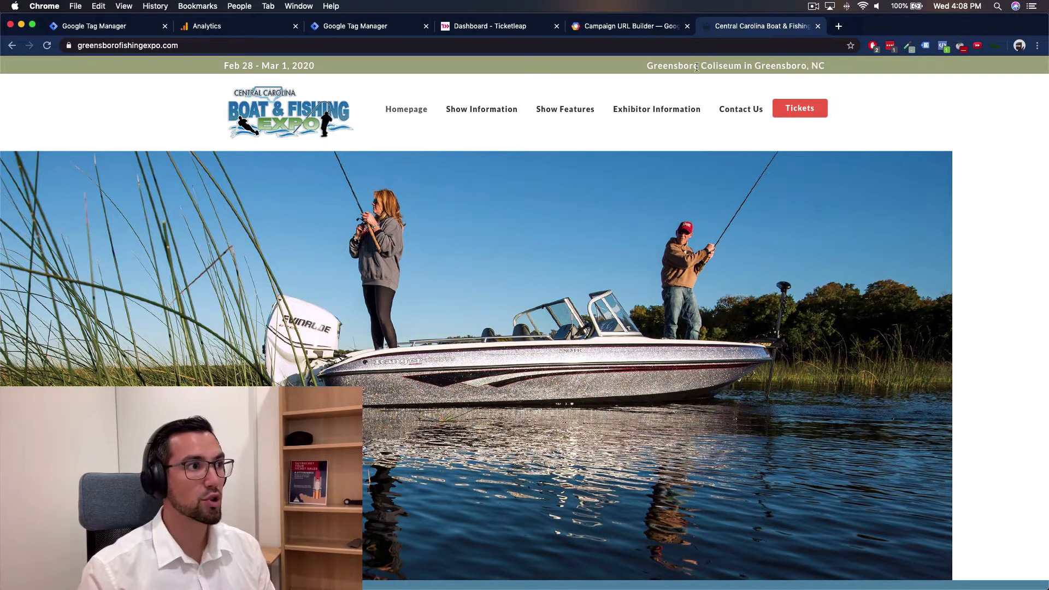
Copy the Google Tag Manager head code from the Central Carolina Boat and Fishing Expo container's installation page
{"action": "left_click", "coordinate": [363, 30]}
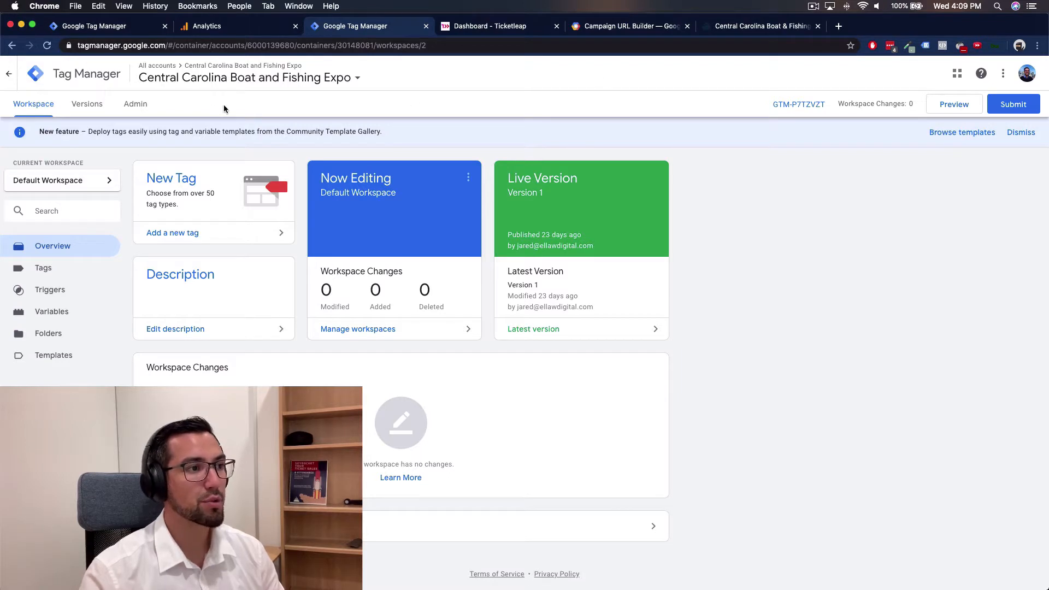
{"action": "left_click", "coordinate": [135, 104]}
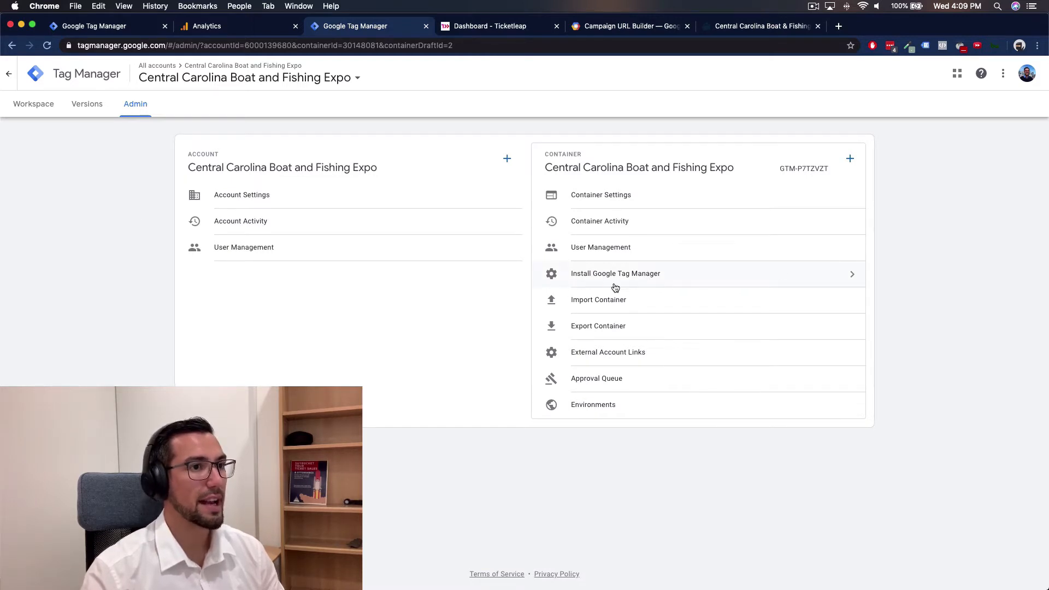
{"action": "left_click", "coordinate": [641, 273]}
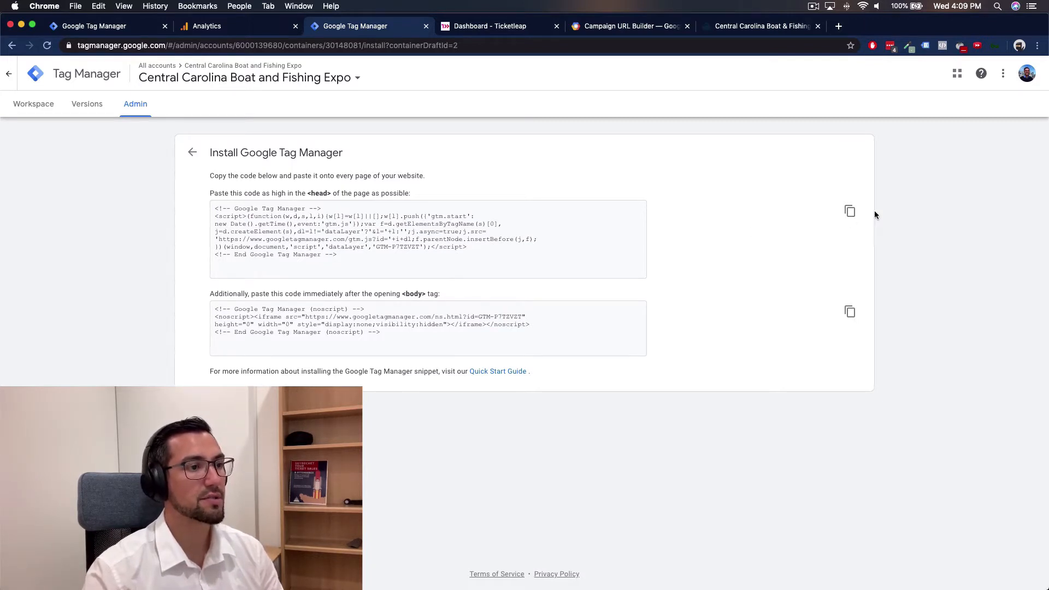
{"action": "left_click", "coordinate": [850, 211]}
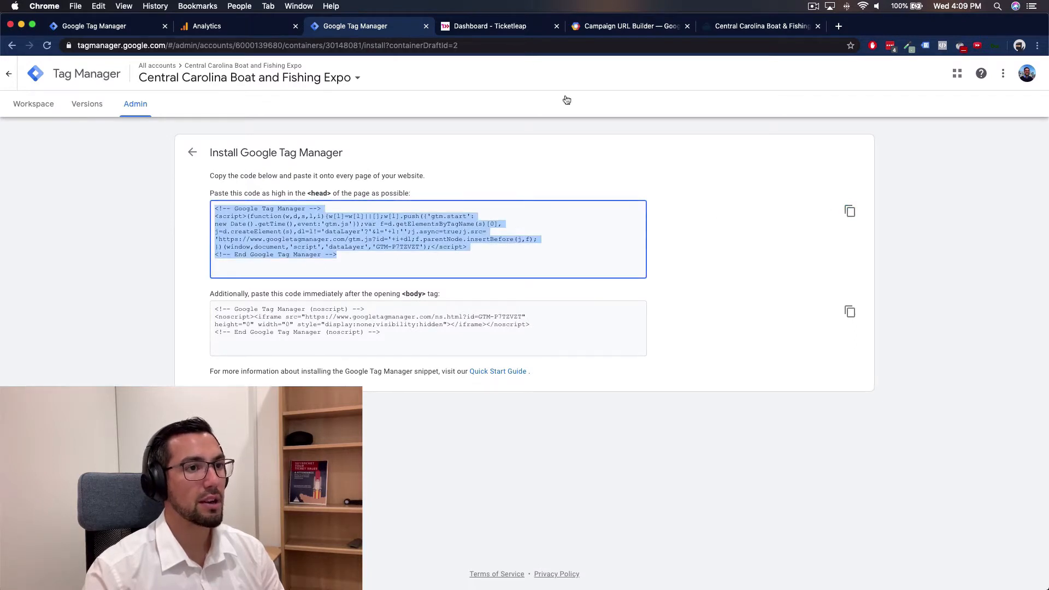
Switch to the Ticketleap dashboard and open the organization's Analytics settings
{"action": "left_click", "coordinate": [491, 27]}
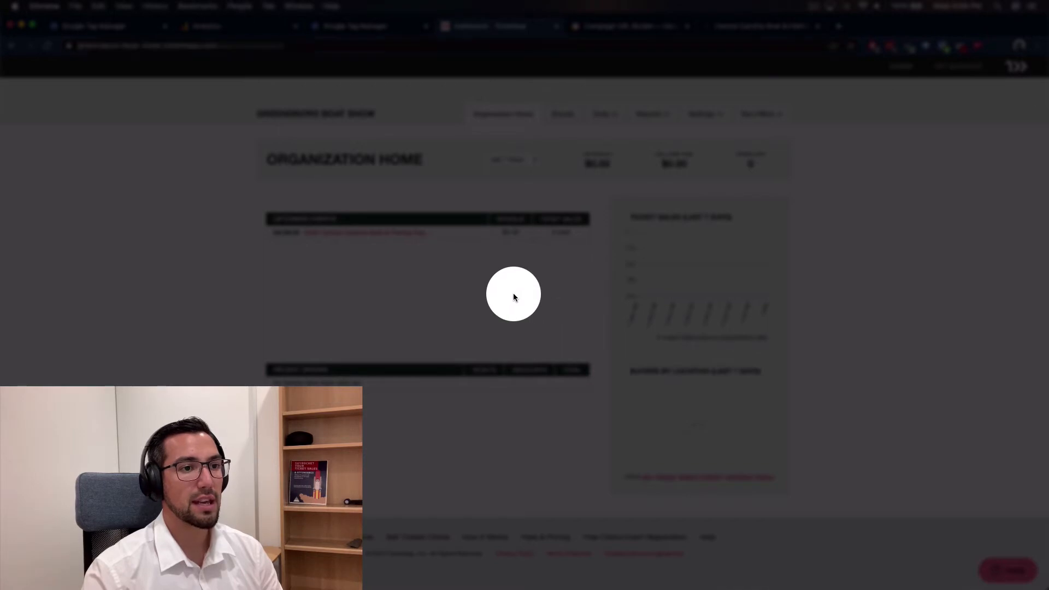
{"action": "left_click", "coordinate": [710, 114]}
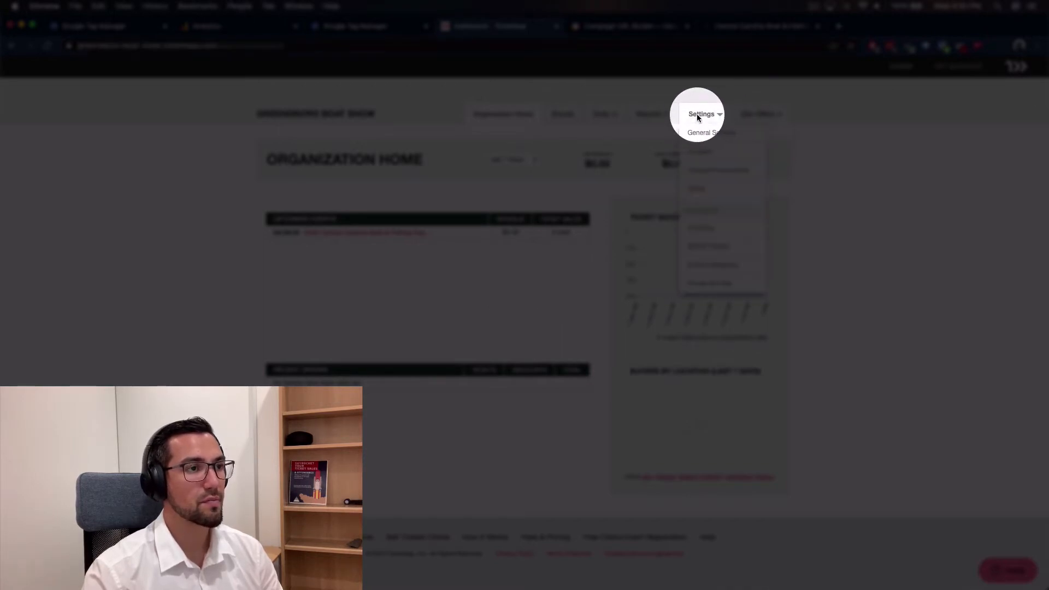
{"action": "left_click", "coordinate": [703, 232]}
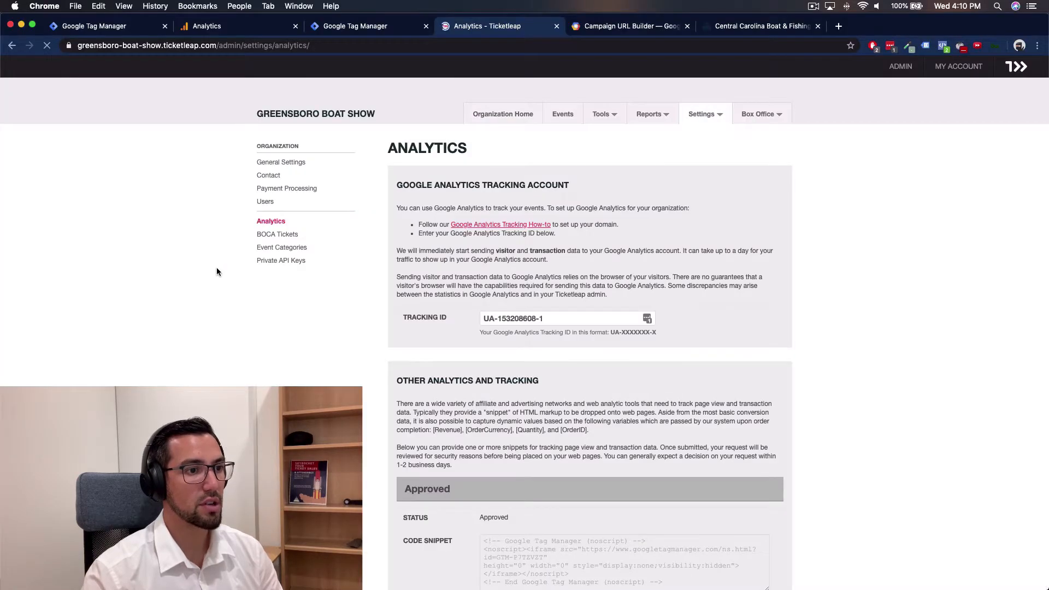
Create a code snippet from the copied Tag Manager head code, scope it to all buyer facing pages (except checkout), and save
{"action": "scroll", "coordinate": [216, 267], "scroll_direction": "down", "scroll_amount": 5}
{"action": "scroll", "coordinate": [217, 271], "scroll_direction": "down", "scroll_amount": 6}
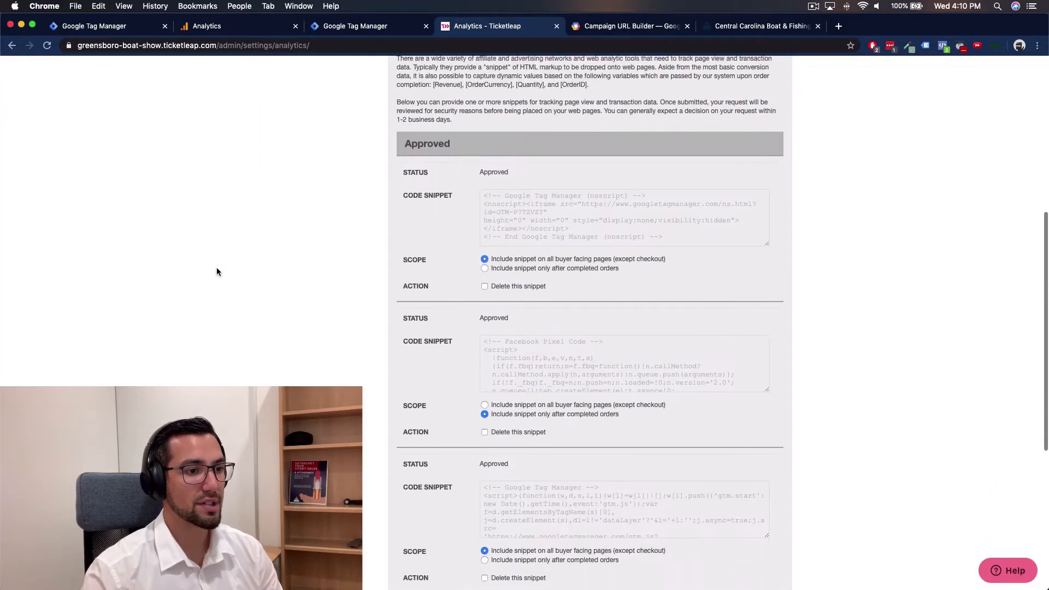
{"action": "scroll", "coordinate": [217, 267], "scroll_direction": "down", "scroll_amount": 1}
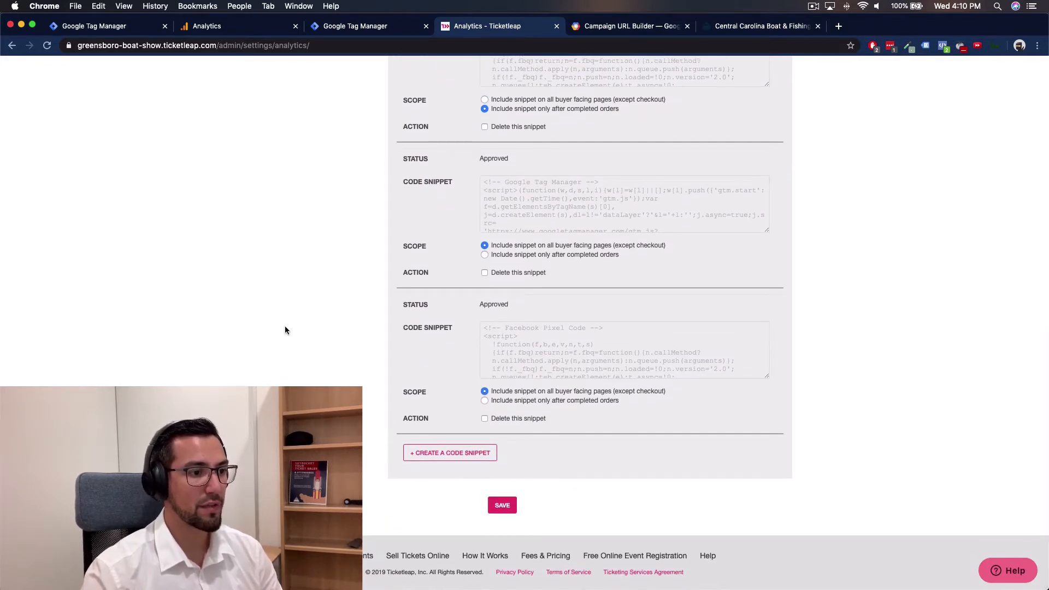
{"action": "left_click", "coordinate": [467, 455]}
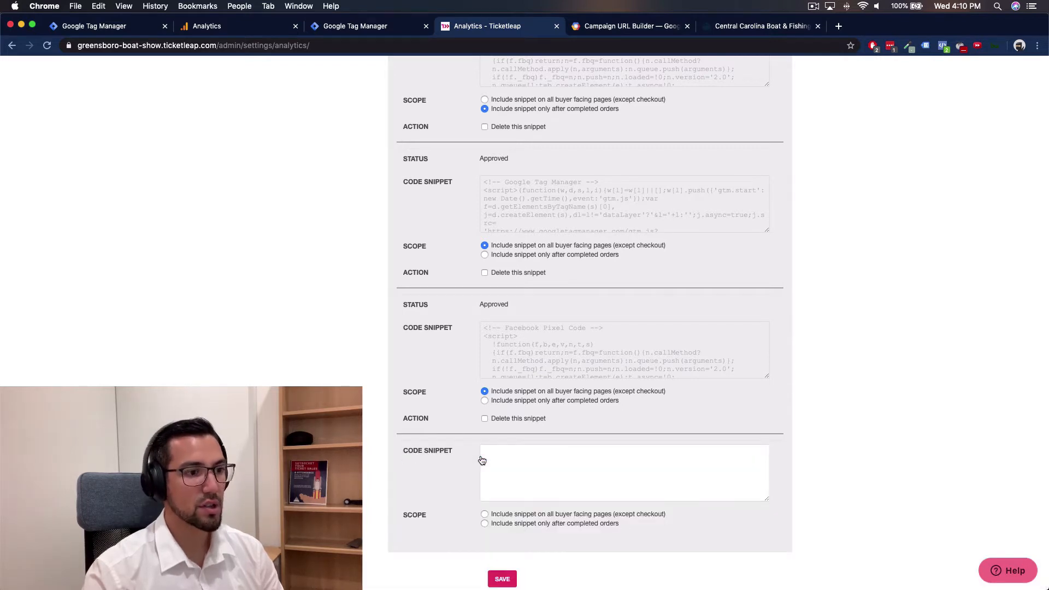
{"action": "left_click", "coordinate": [573, 460]}
{"action": "key", "text": "super+v"}
{"action": "scroll", "coordinate": [616, 461], "scroll_direction": "up", "scroll_amount": 3}
{"action": "scroll", "coordinate": [616, 462], "scroll_direction": "down", "scroll_amount": 3}
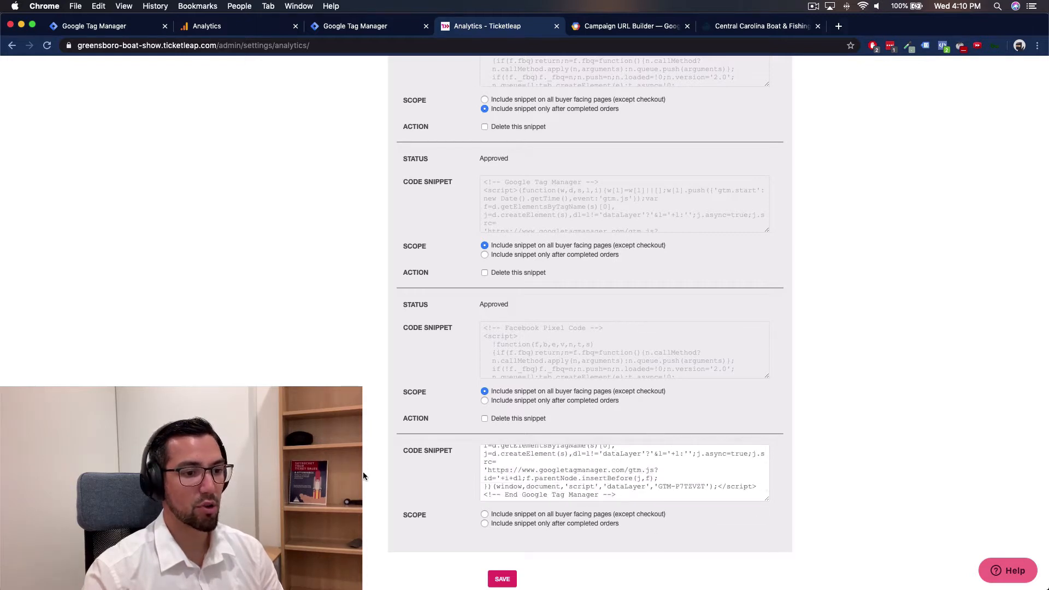
{"action": "left_click", "coordinate": [484, 514]}
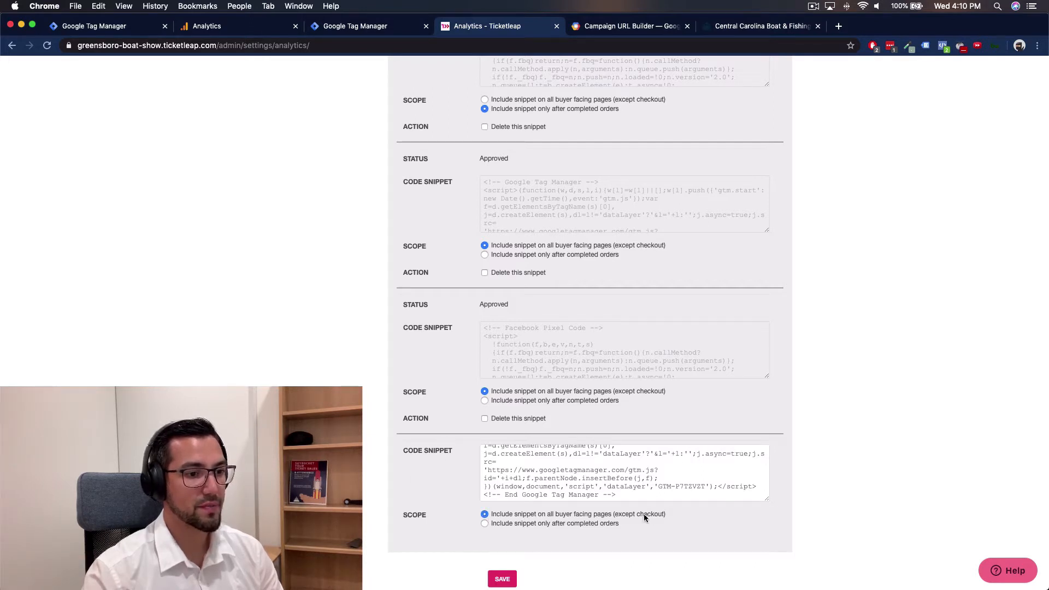
{"action": "left_click", "coordinate": [494, 573]}
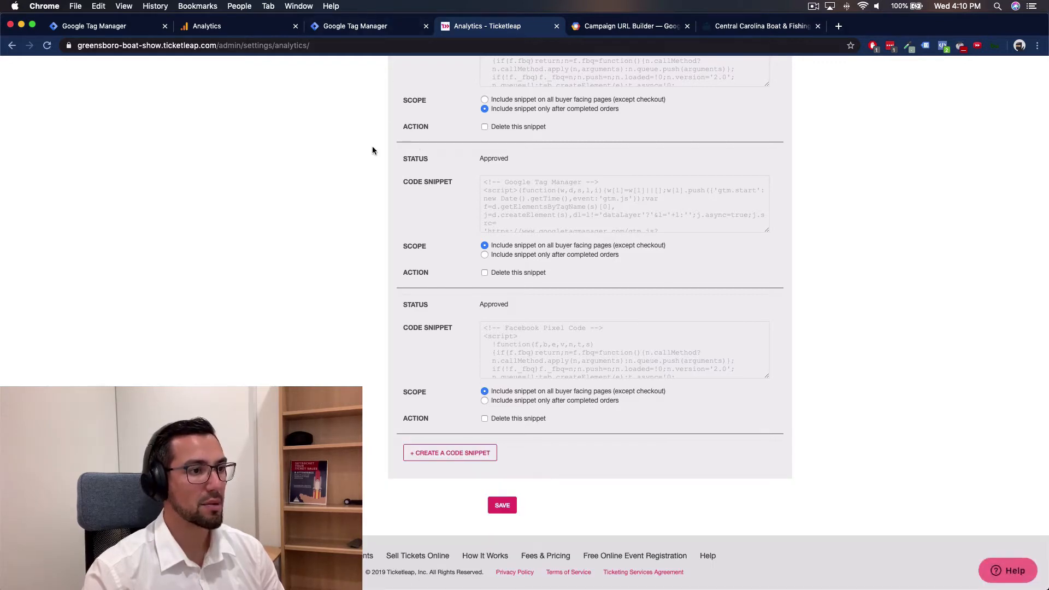
Switch back to Google Tag Manager and copy the noscript installation code meant for the body tag
{"action": "left_click", "coordinate": [377, 26]}
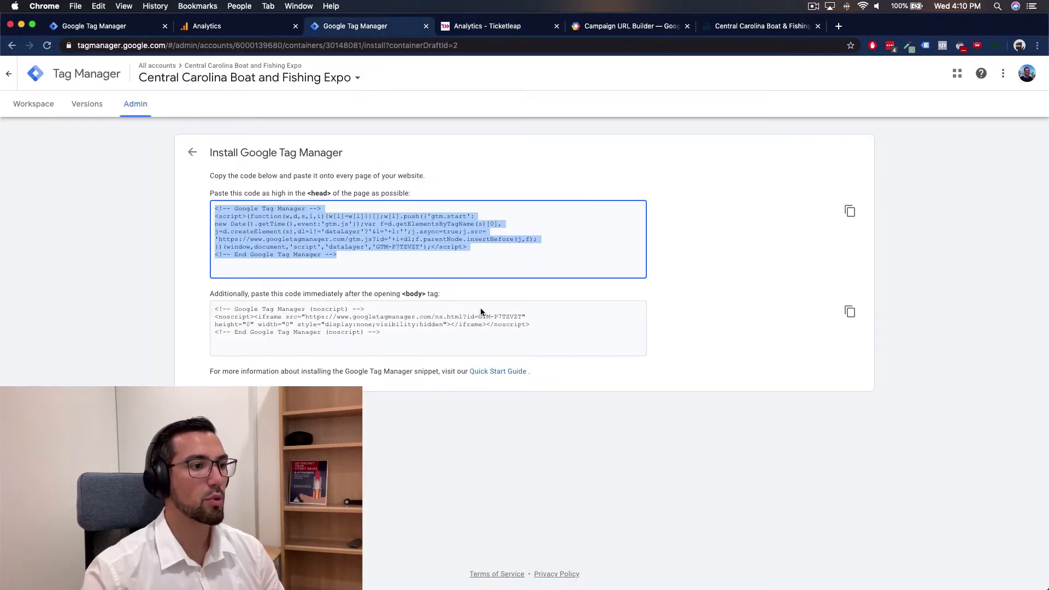
{"action": "left_click", "coordinate": [849, 311]}
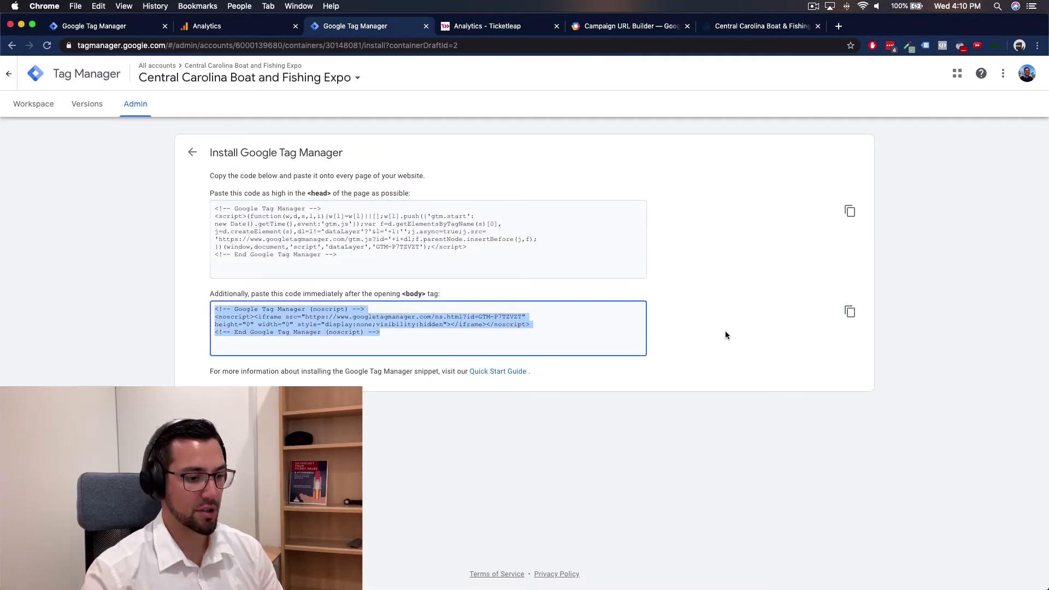
{"action": "left_click", "coordinate": [480, 26]}
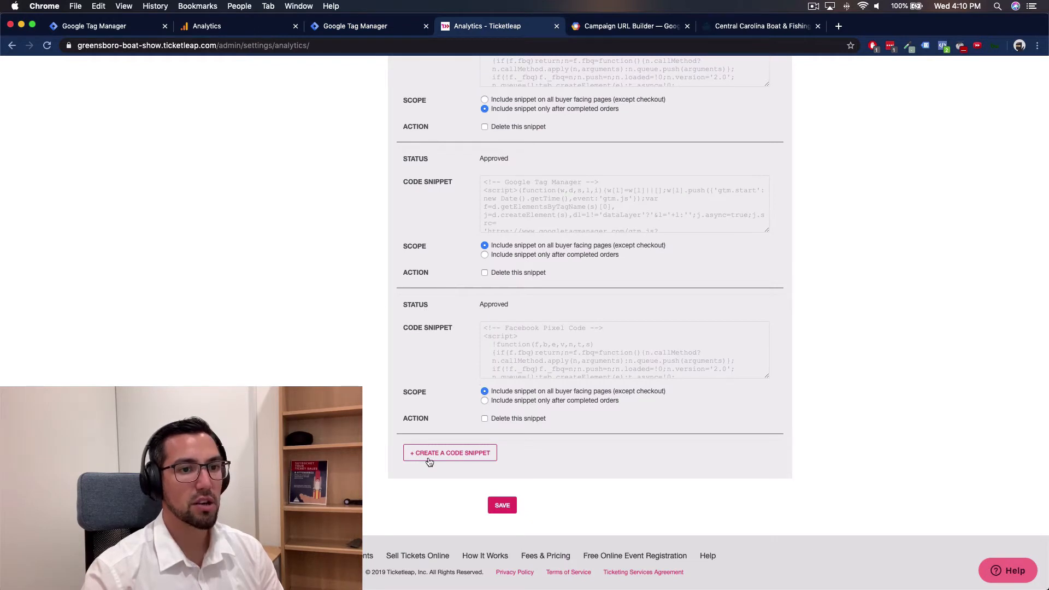
{"action": "left_click", "coordinate": [359, 27]}
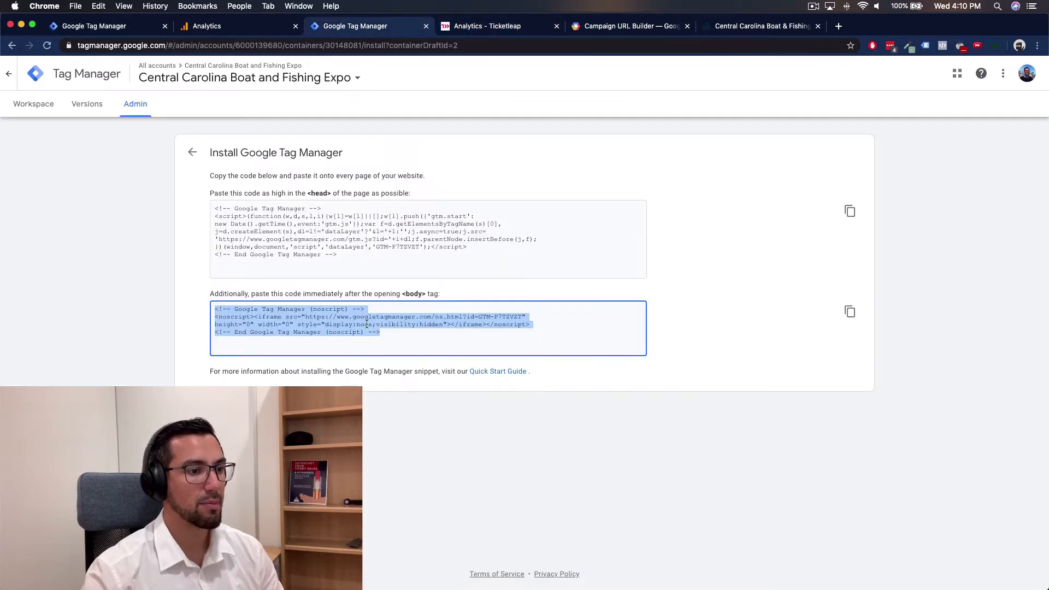
{"action": "left_click", "coordinate": [848, 314]}
Add another Ticketleap code snippet containing the copied noscript code, scoped to all buyer facing pages (except checkout)
{"action": "left_click", "coordinate": [489, 27]}
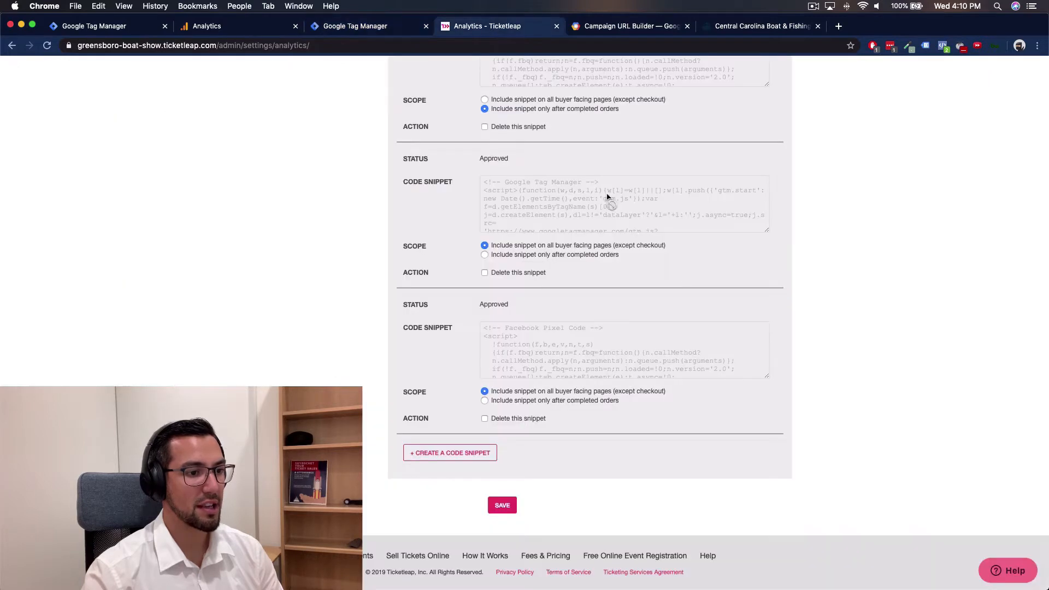
{"action": "left_click", "coordinate": [457, 458]}
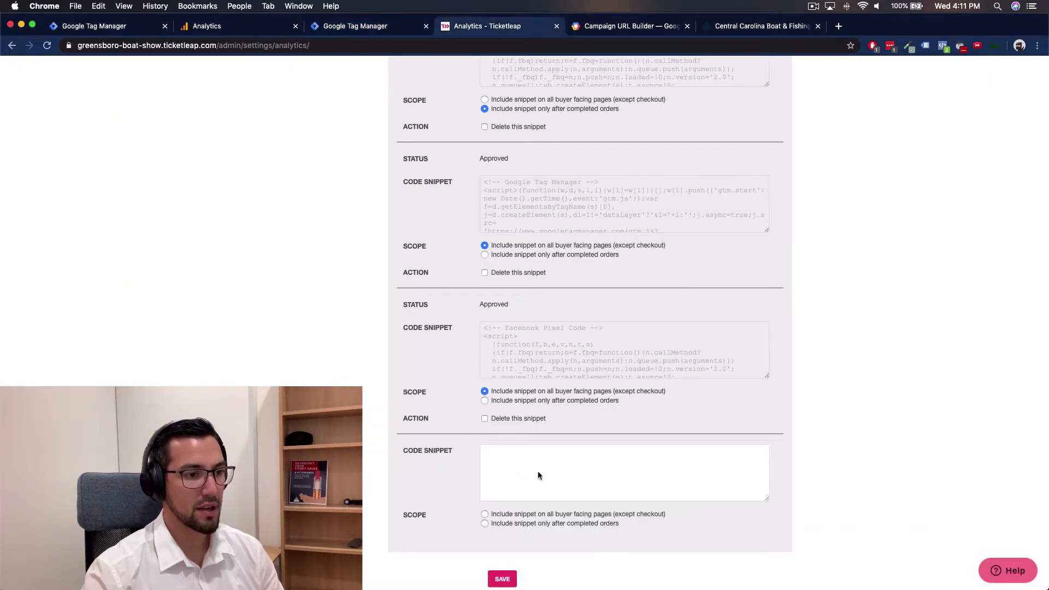
{"action": "key", "text": "super+v"}
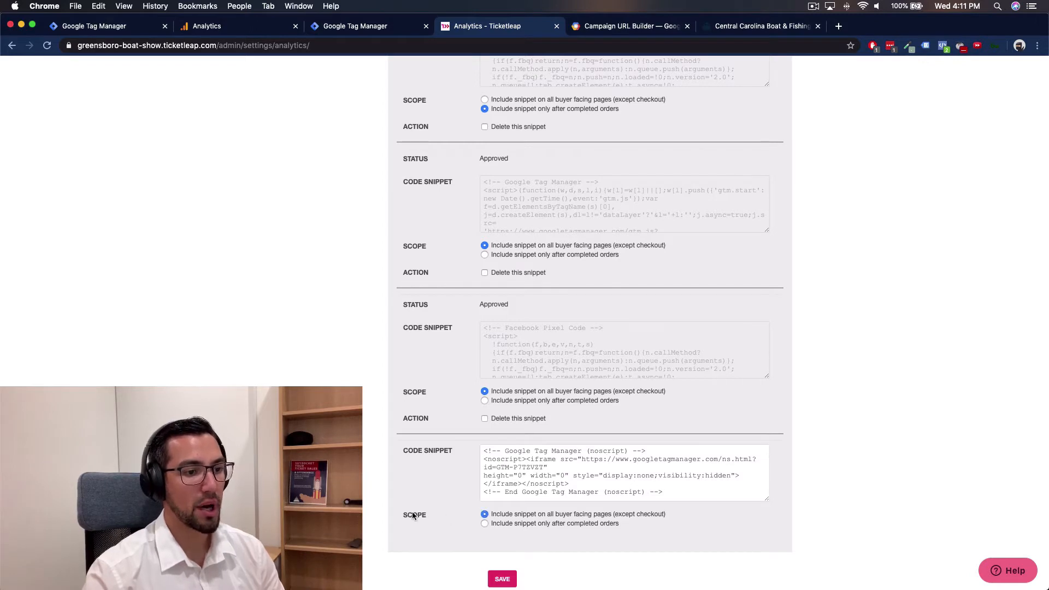
{"action": "left_click", "coordinate": [498, 516]}
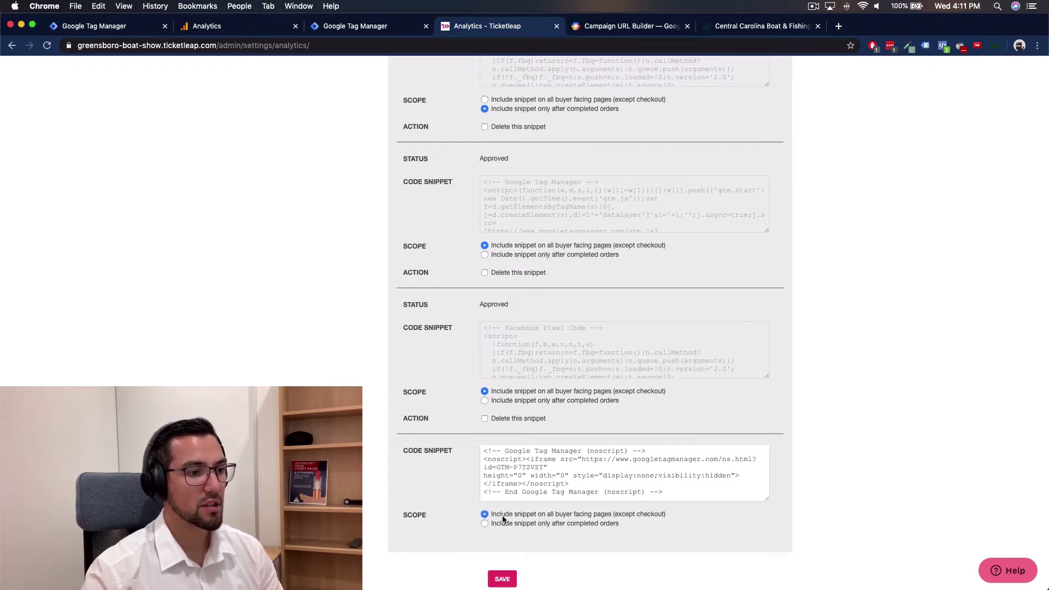
{"action": "scroll", "coordinate": [393, 459], "scroll_direction": "down", "scroll_amount": 3}
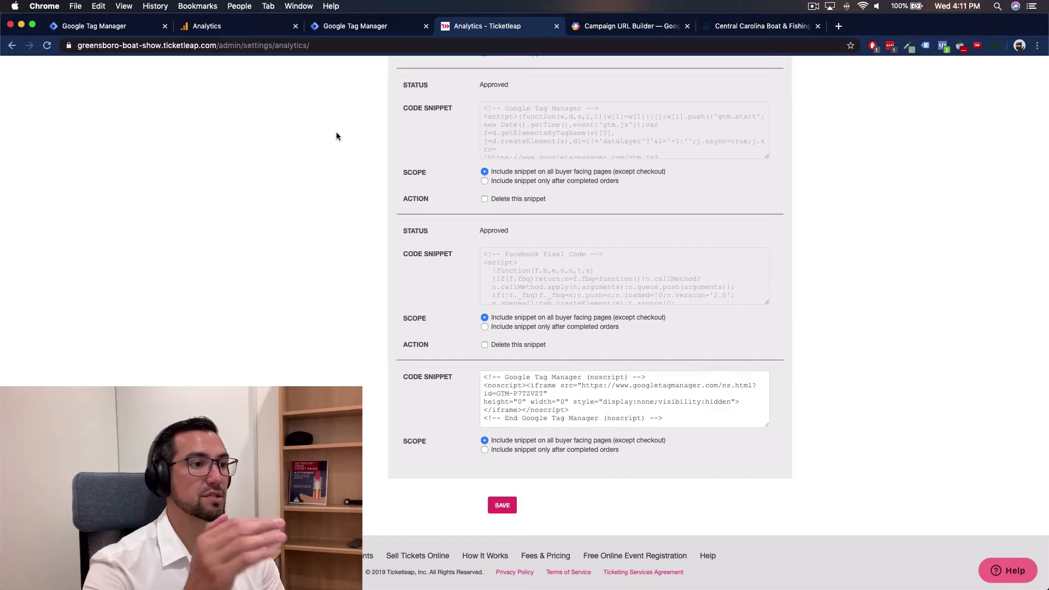
Review the head and body installation codes in Google Tag Manager
{"action": "left_click", "coordinate": [352, 29]}
{"action": "left_click", "coordinate": [726, 267]}
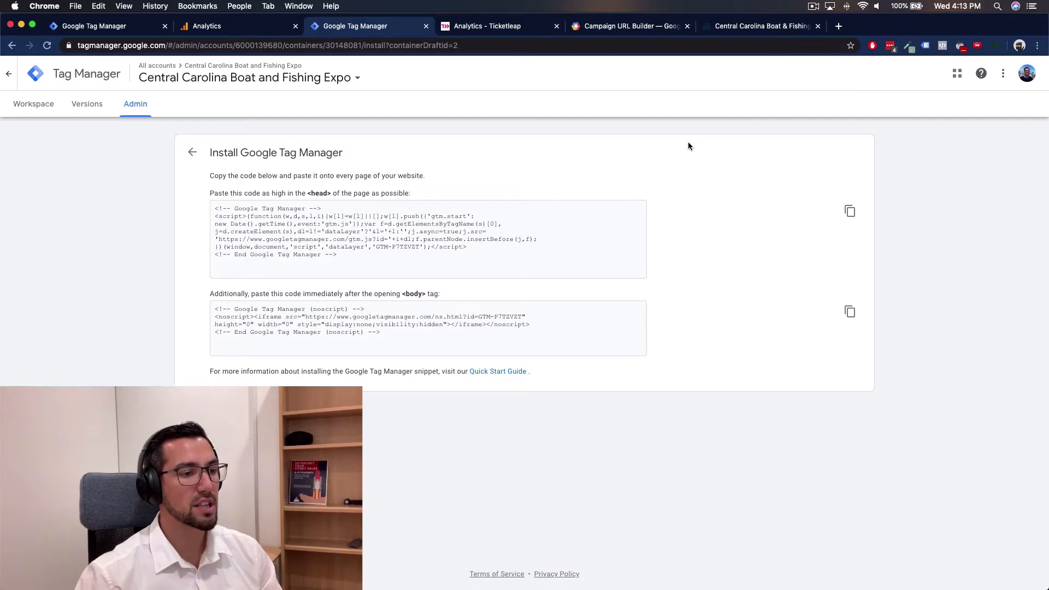
Return to Ticketleap's Analytics settings and clear the Google Analytics Tracking ID
{"action": "left_click", "coordinate": [511, 28]}
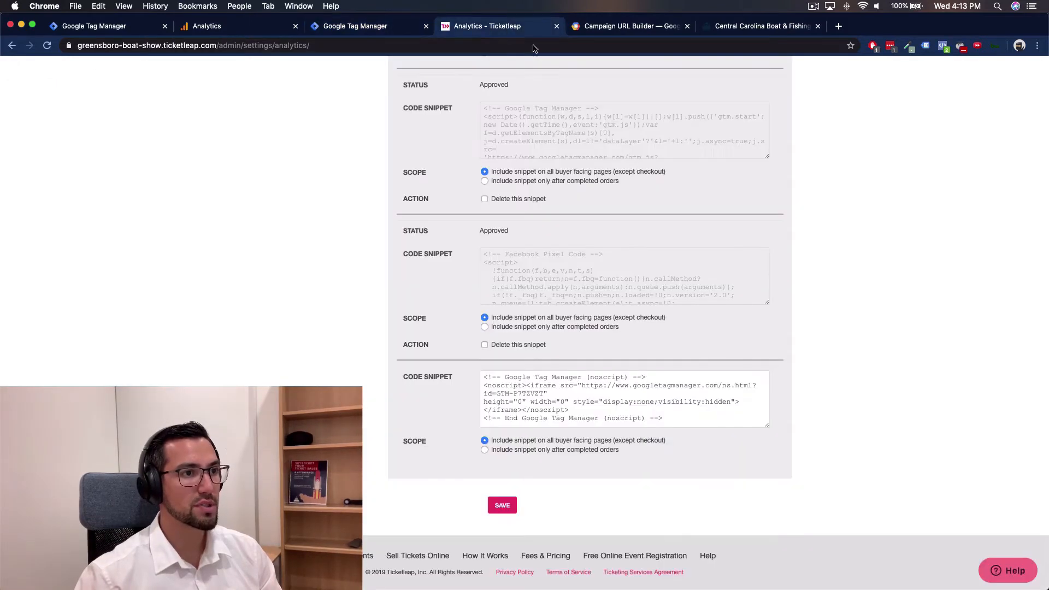
{"action": "scroll", "coordinate": [347, 280], "scroll_direction": "up", "scroll_amount": 15}
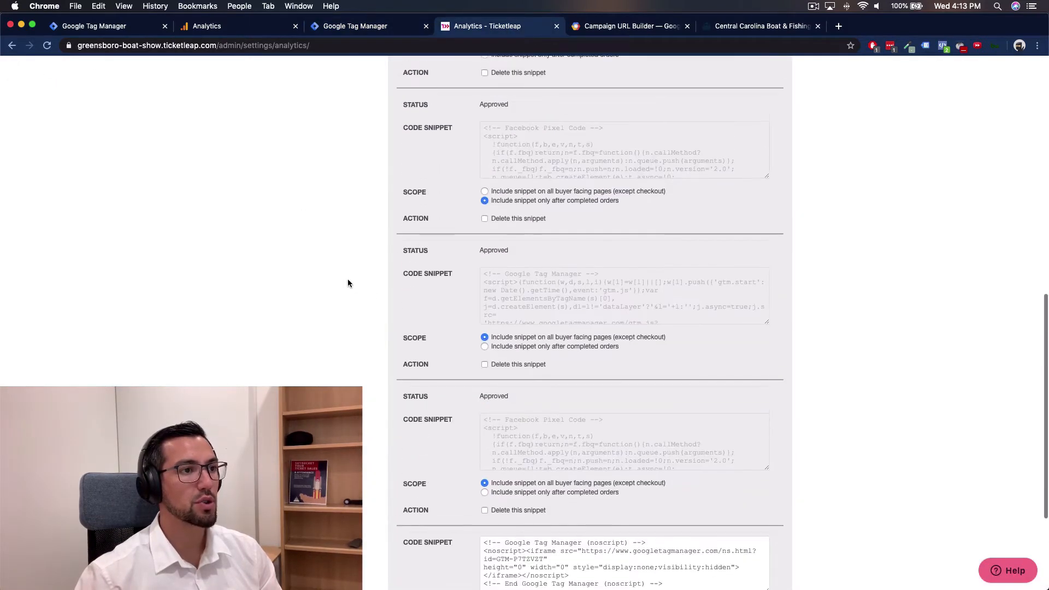
{"action": "scroll", "coordinate": [348, 280], "scroll_direction": "up", "scroll_amount": 3}
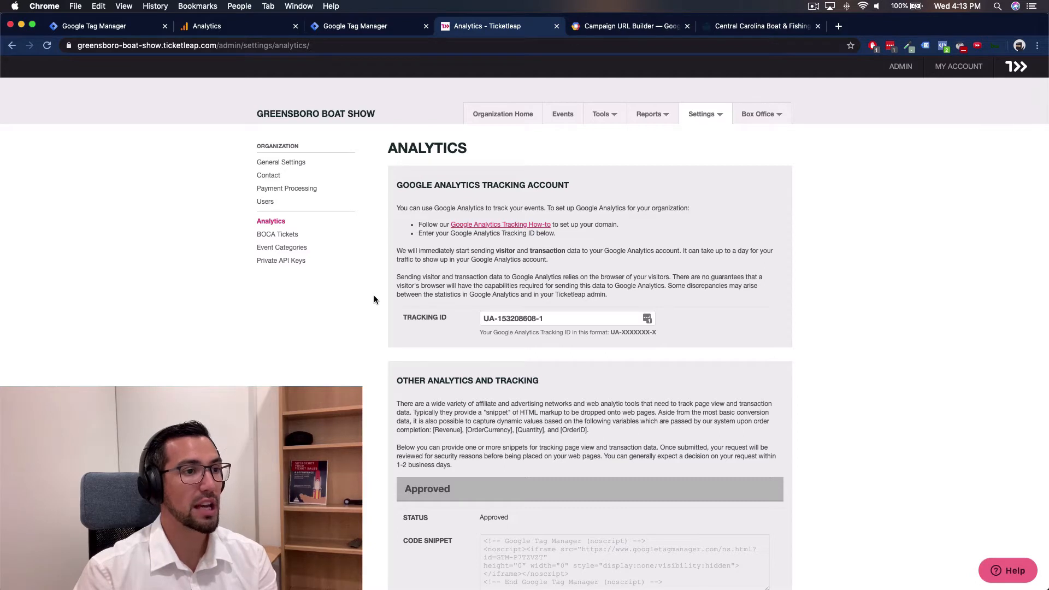
{"action": "triple_click", "coordinate": [541, 318]}
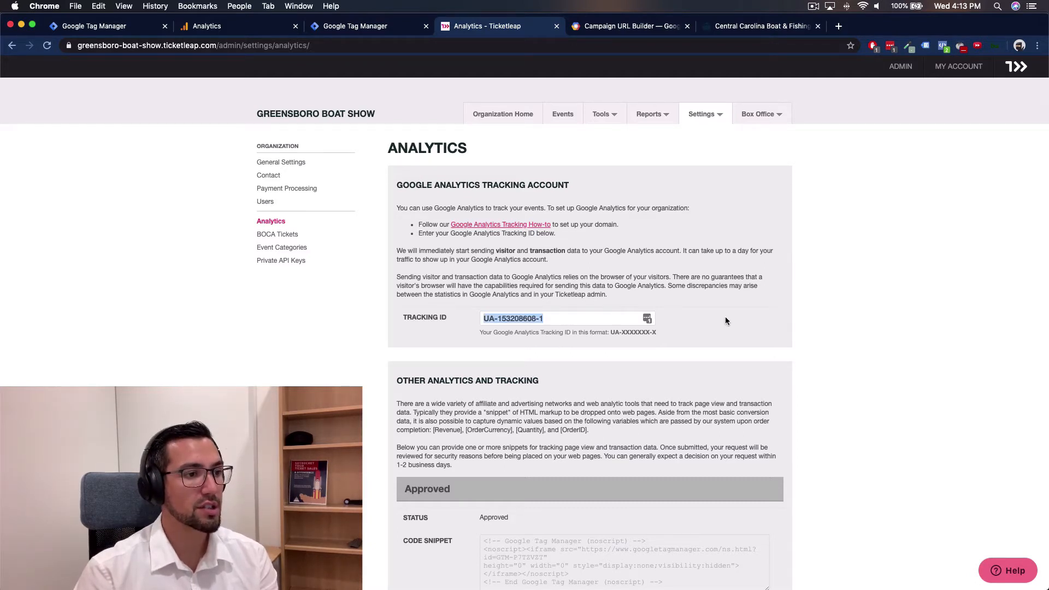
{"action": "key", "text": "BackSpace"}
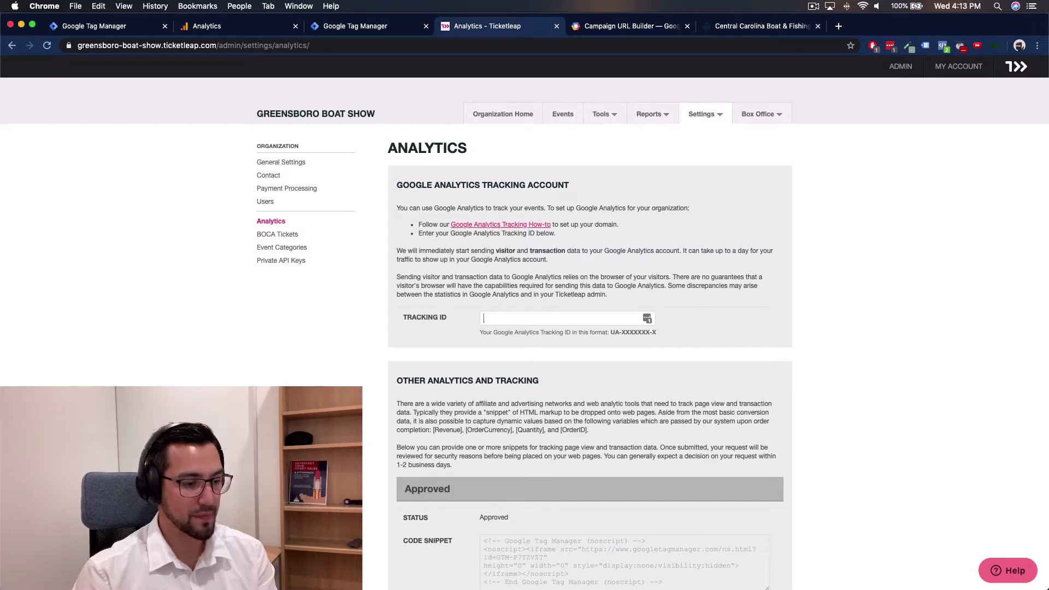
Delete the noscript code from the new unsaved code snippet and save the analytics settings
{"action": "scroll", "coordinate": [337, 367], "scroll_direction": "down", "scroll_amount": 10}
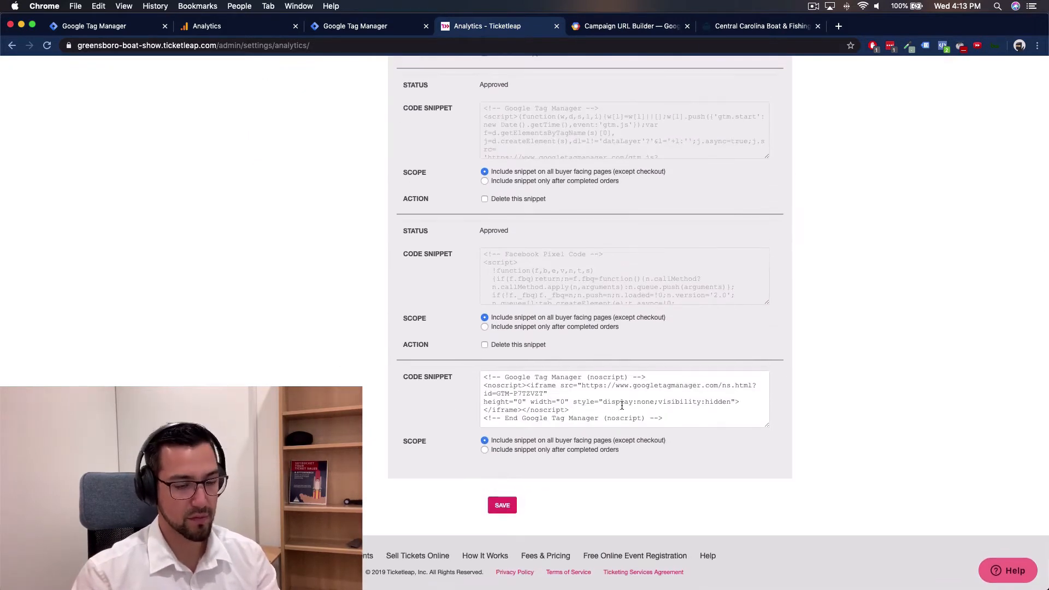
{"action": "left_click", "coordinate": [682, 417]}
{"action": "key", "text": "super+a"}
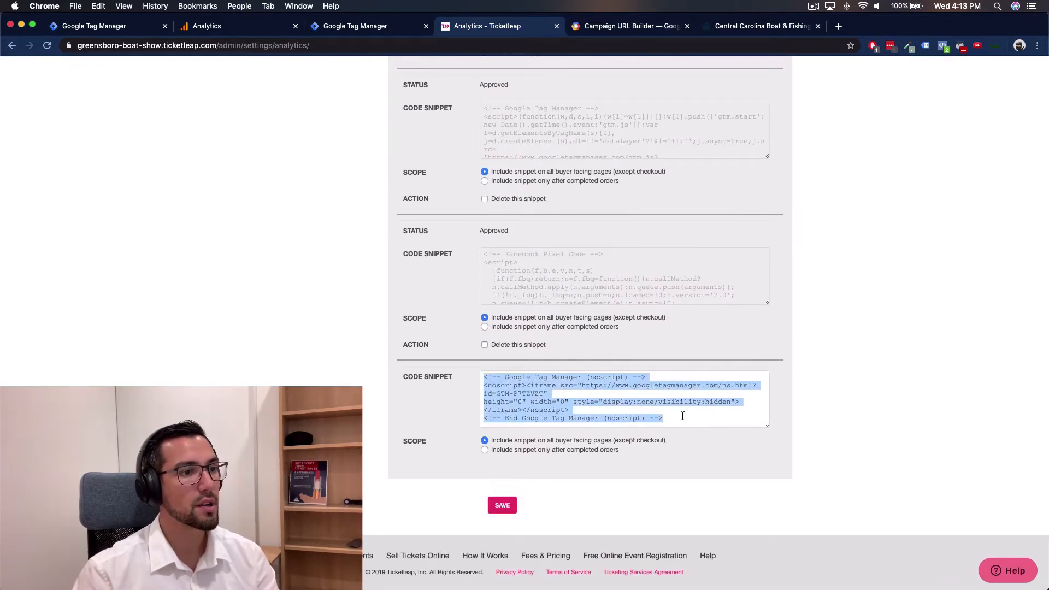
{"action": "key", "text": "BackSpace"}
{"action": "scroll", "coordinate": [337, 346], "scroll_direction": "up", "scroll_amount": 15}
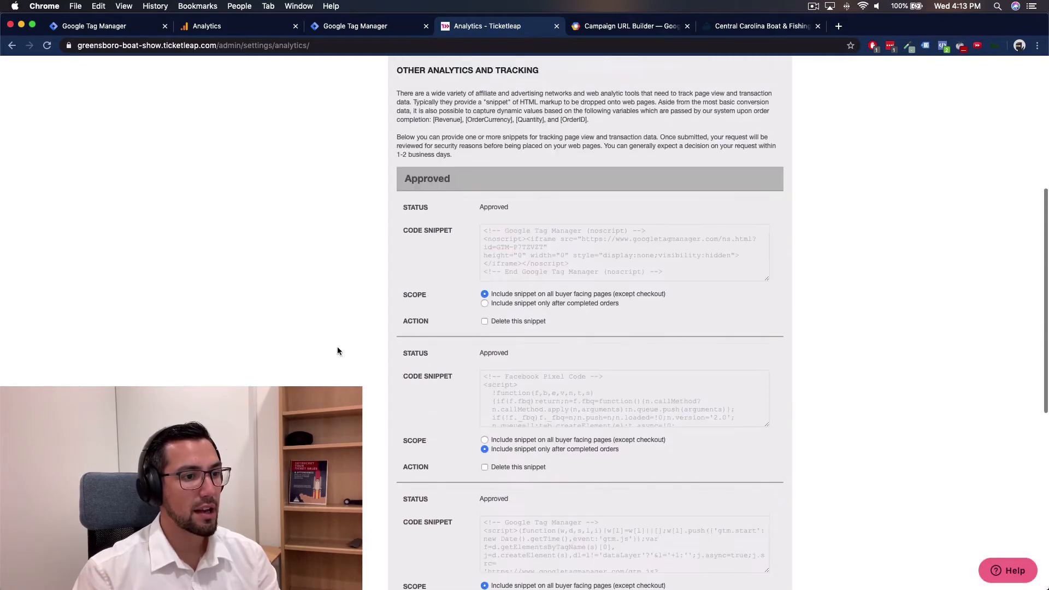
{"action": "scroll", "coordinate": [346, 370], "scroll_direction": "down", "scroll_amount": 15}
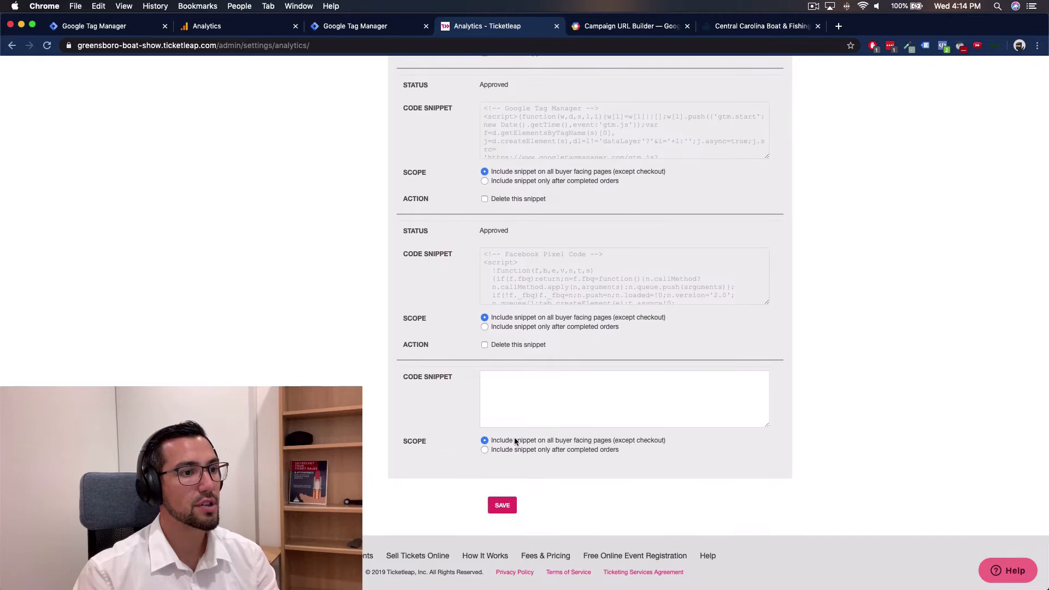
{"action": "left_click", "coordinate": [502, 505]}
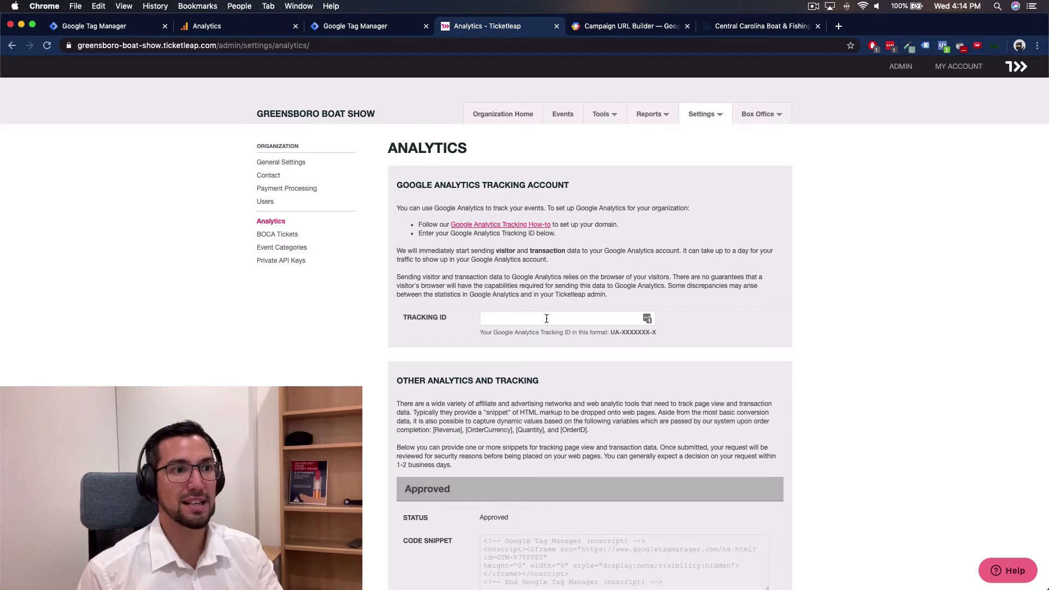
Switch to Google Tag Manager and start a new user-defined variable of type Google Analytics Settings in the Default Workspace
{"action": "left_click", "coordinate": [546, 319]}
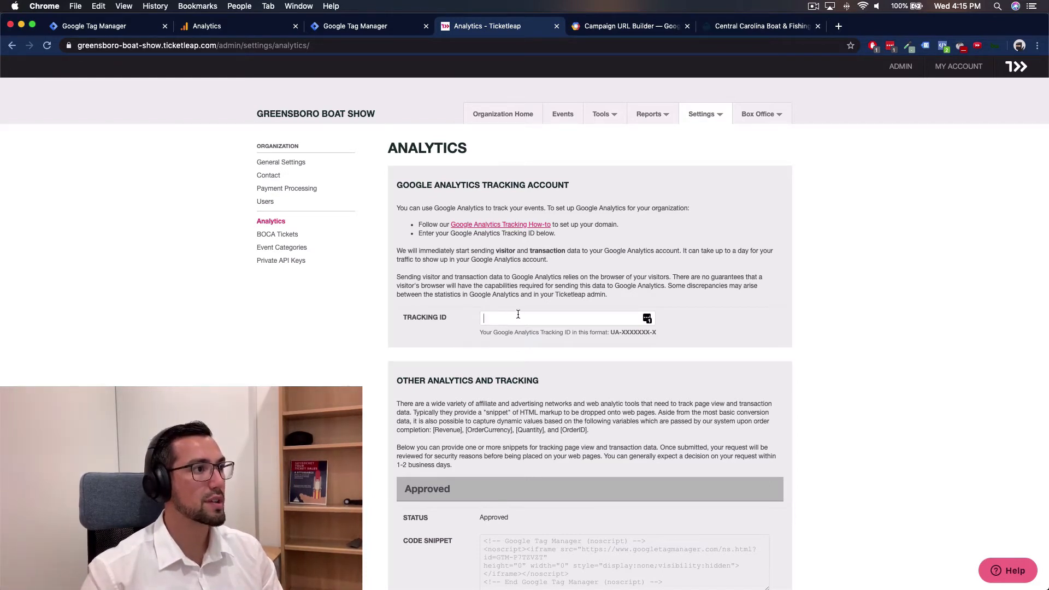
{"action": "left_click", "coordinate": [381, 28]}
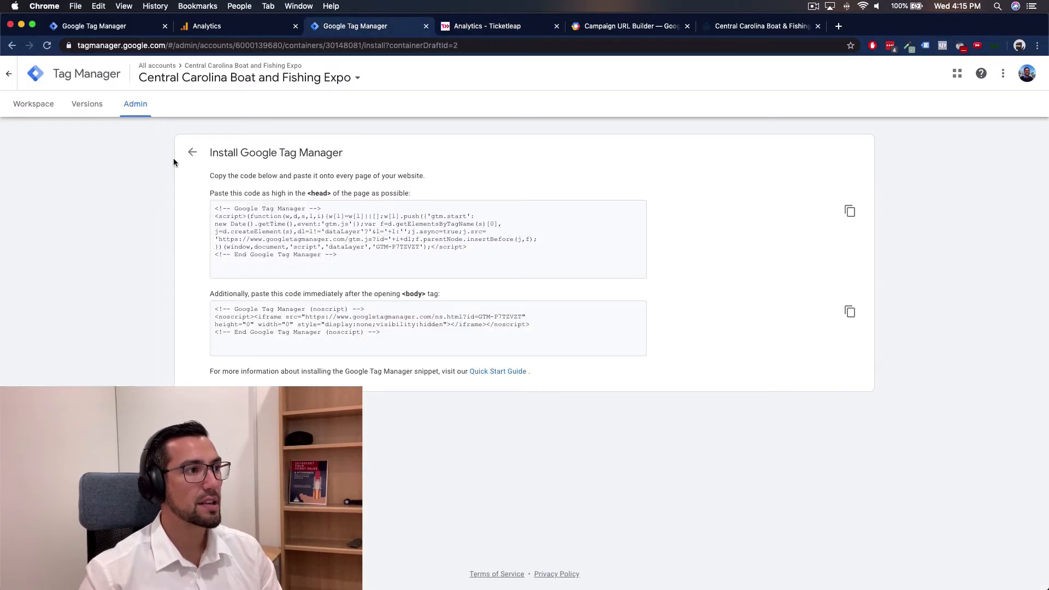
{"action": "left_click", "coordinate": [30, 106]}
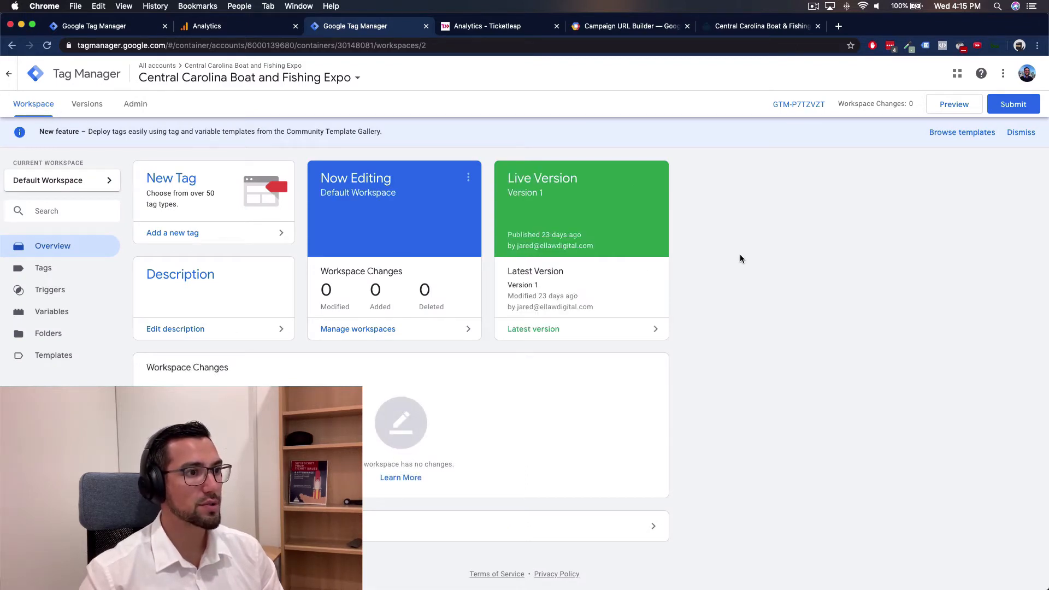
{"action": "left_click", "coordinate": [68, 313]}
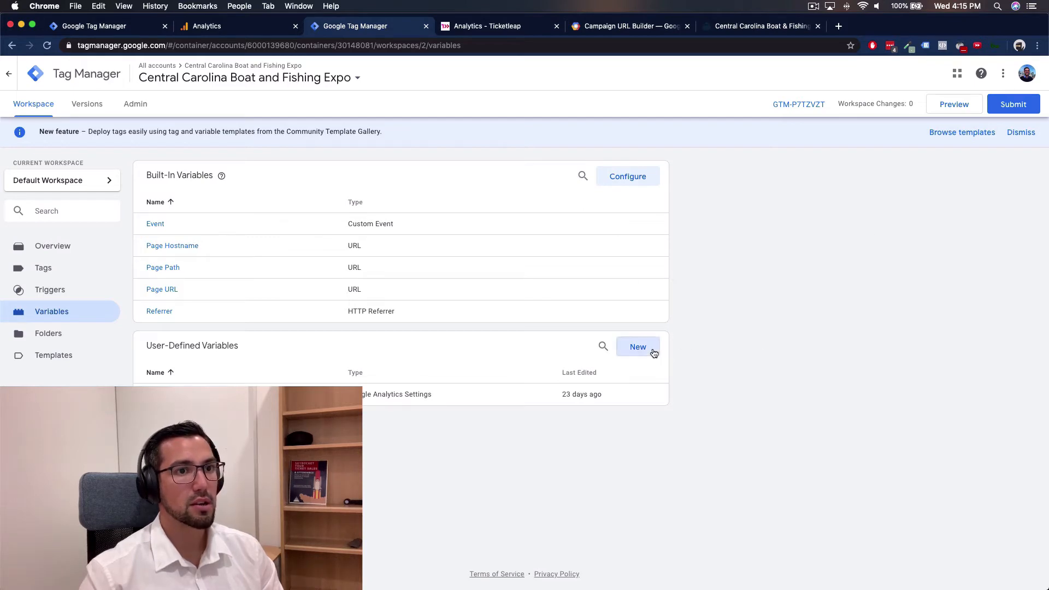
{"action": "left_click", "coordinate": [636, 348]}
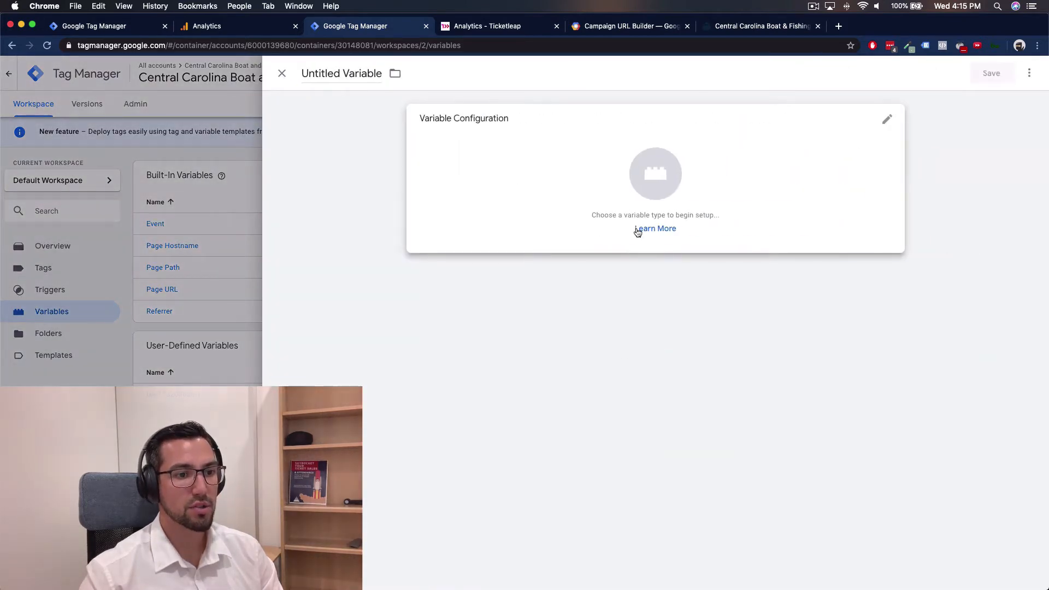
{"action": "left_click", "coordinate": [885, 120]}
{"action": "scroll", "coordinate": [892, 304], "scroll_direction": "down", "scroll_amount": 6}
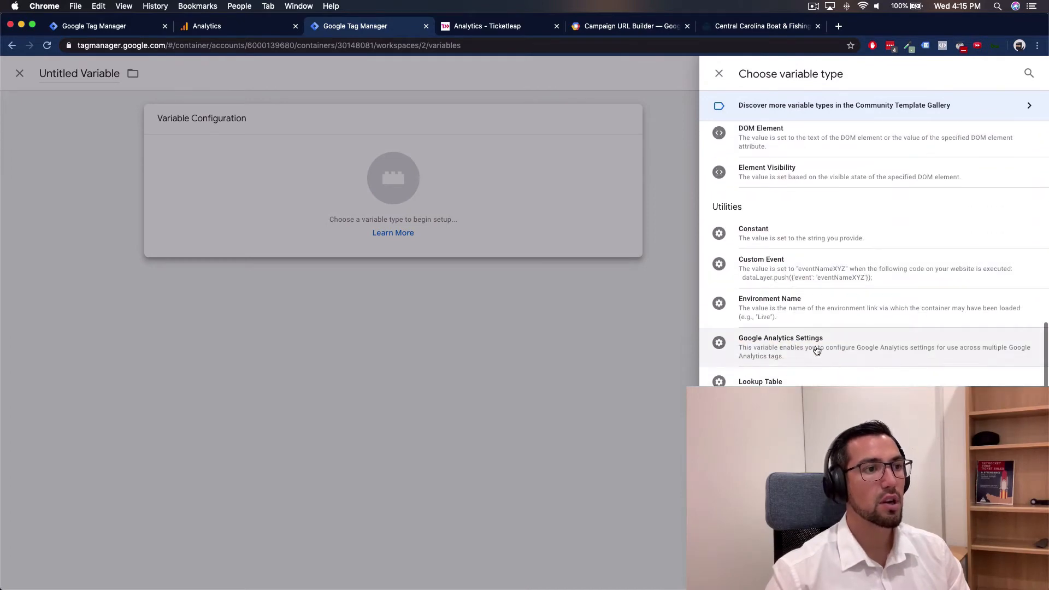
{"action": "left_click", "coordinate": [816, 350]}
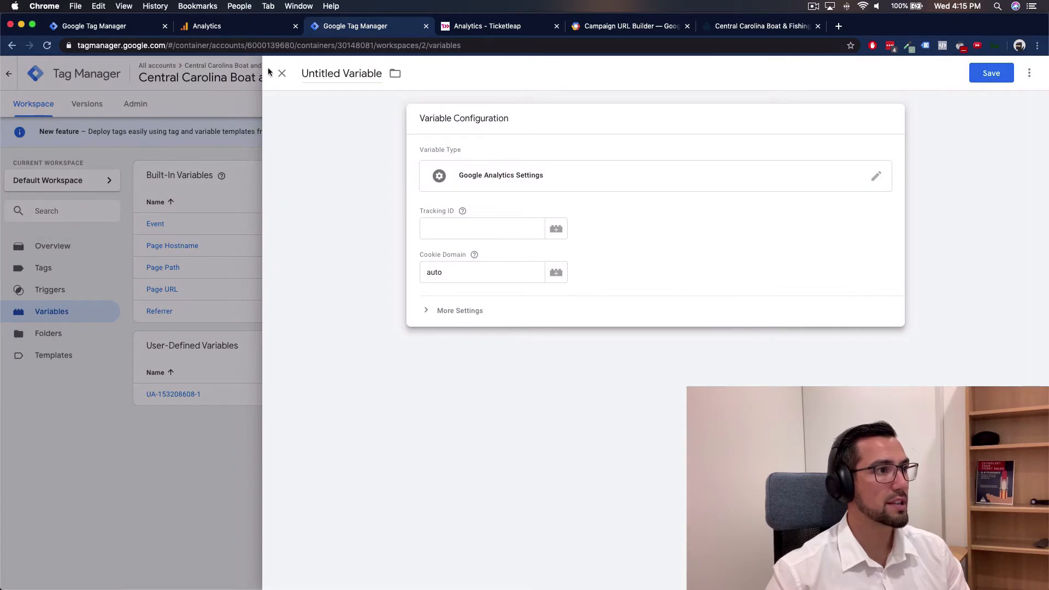
Switch to Google Analytics and copy the Central Carolina Boat & Fishing Expo property's tracking ID from its tracking code settings
{"action": "left_click", "coordinate": [234, 32]}
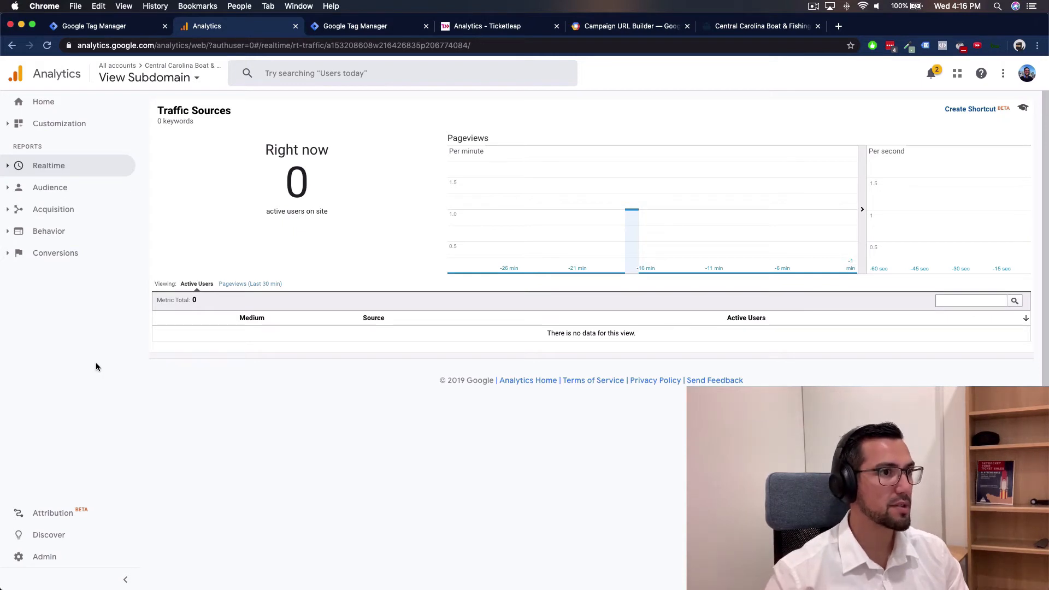
{"action": "left_click", "coordinate": [55, 557]}
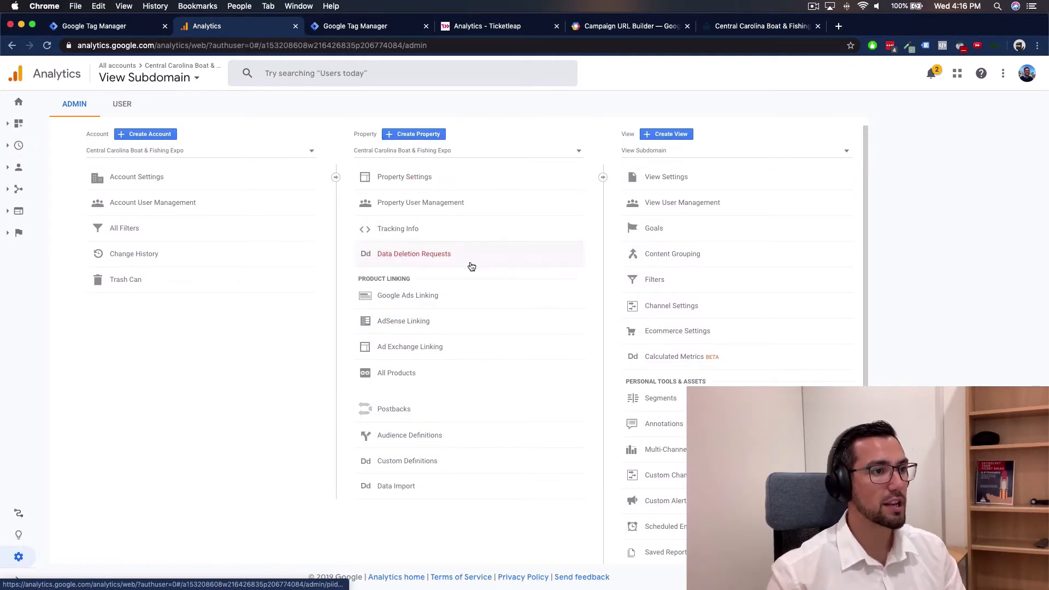
{"action": "left_click", "coordinate": [457, 231]}
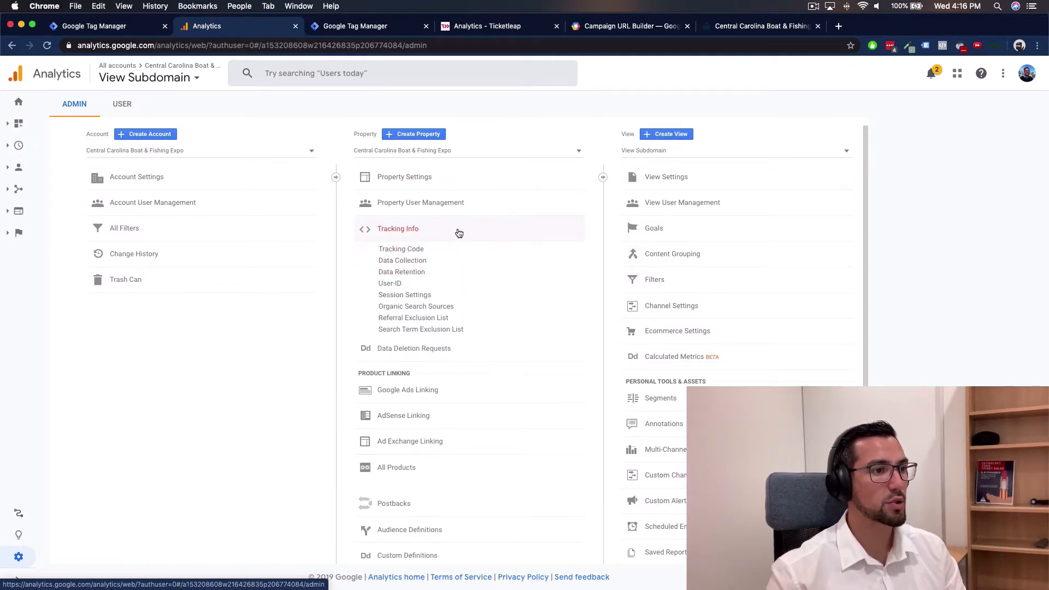
{"action": "left_click", "coordinate": [411, 251]}
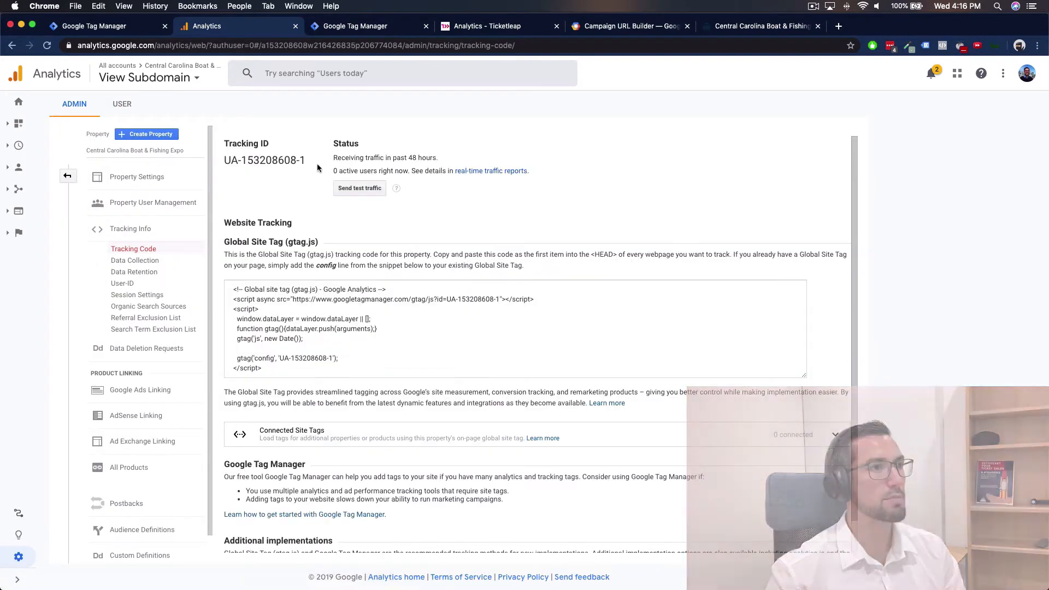
{"action": "left_click_drag", "start_coordinate": [307, 160], "coordinate": [226, 165]}
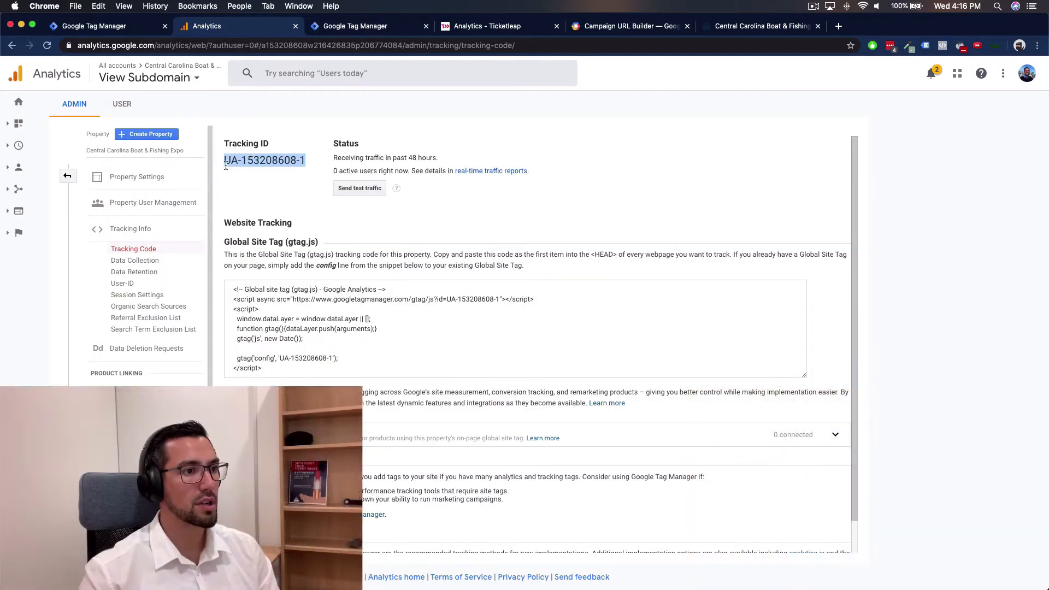
{"action": "key", "text": "super+c"}
Return to Google Tag Manager and paste the copied ID as the new variable's Tracking ID
{"action": "key", "text": "ctrl+Tab"}
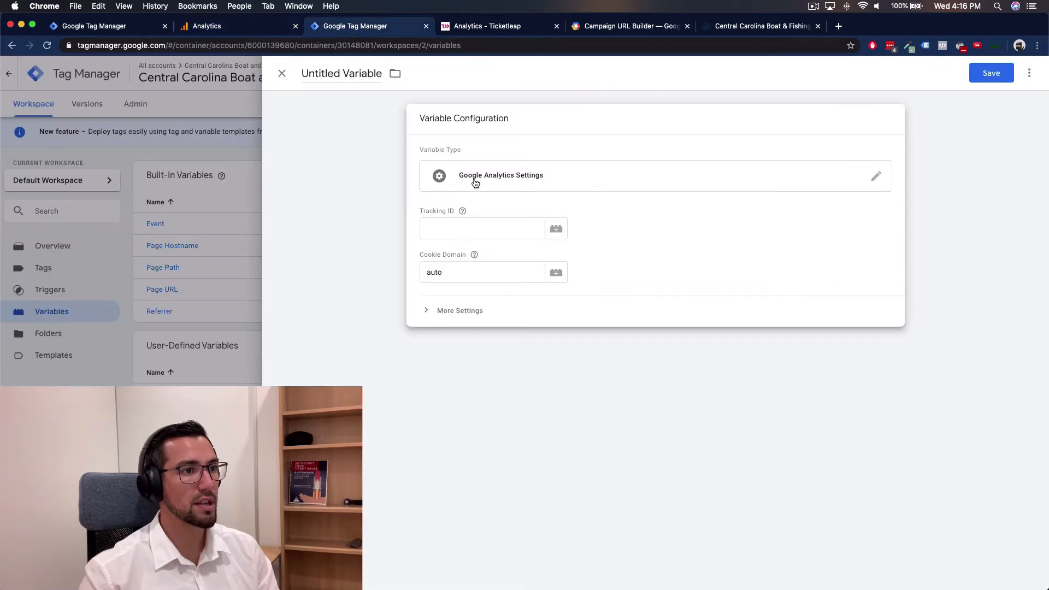
{"action": "left_click", "coordinate": [438, 228]}
{"action": "key", "text": "super+v"}
{"action": "left_click", "coordinate": [409, 211]}
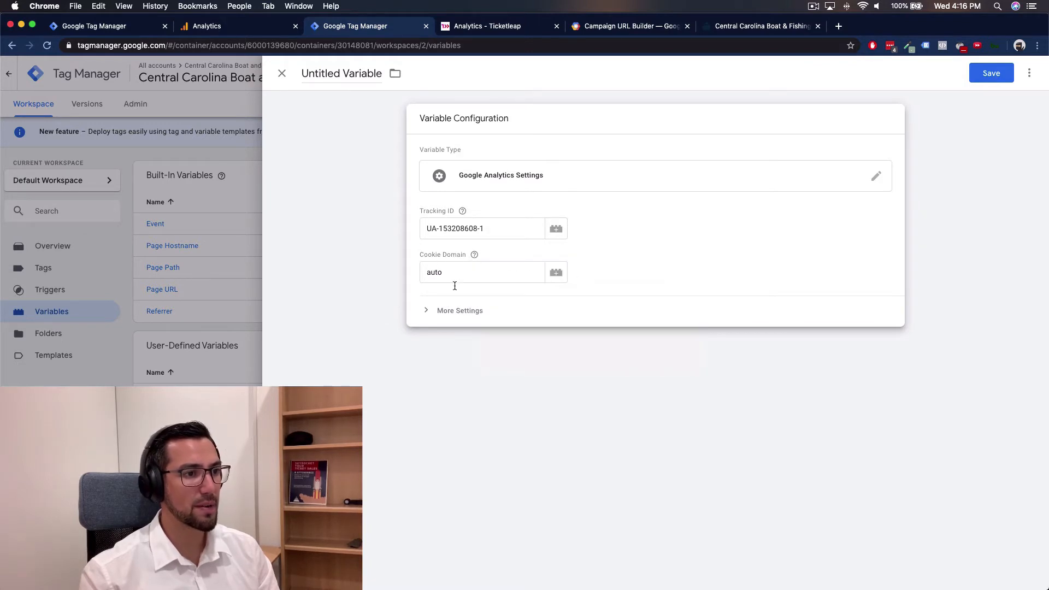
Add a field to set named allowLinker with the value true to the variable
{"action": "left_click", "coordinate": [428, 317]}
{"action": "left_click", "coordinate": [446, 340]}
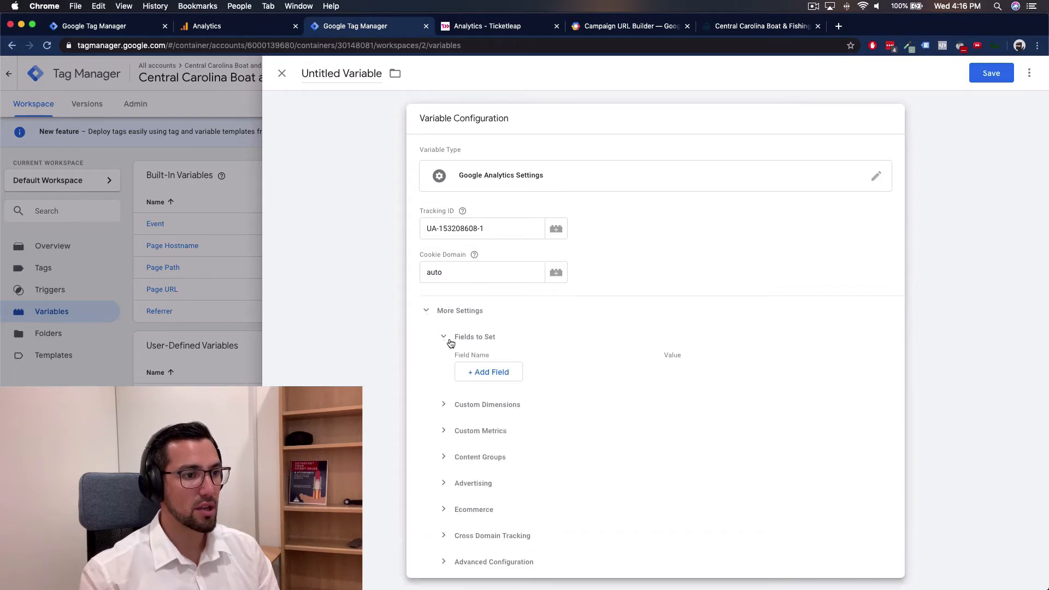
{"action": "left_click", "coordinate": [486, 372]}
{"action": "left_click", "coordinate": [495, 376]}
{"action": "type", "text": "allow"}
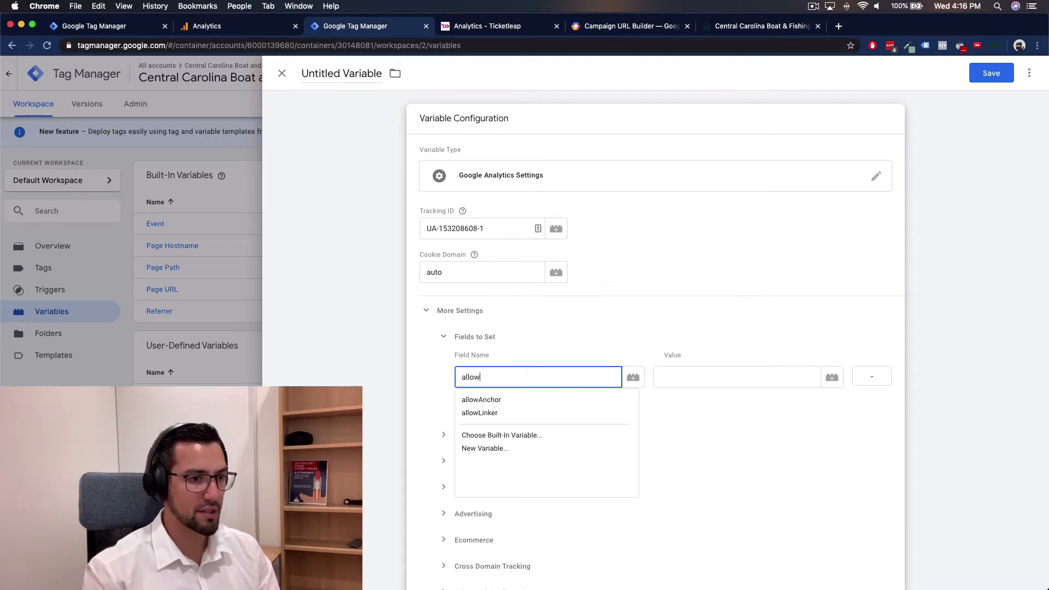
{"action": "left_click", "coordinate": [475, 412]}
{"action": "left_click", "coordinate": [703, 379]}
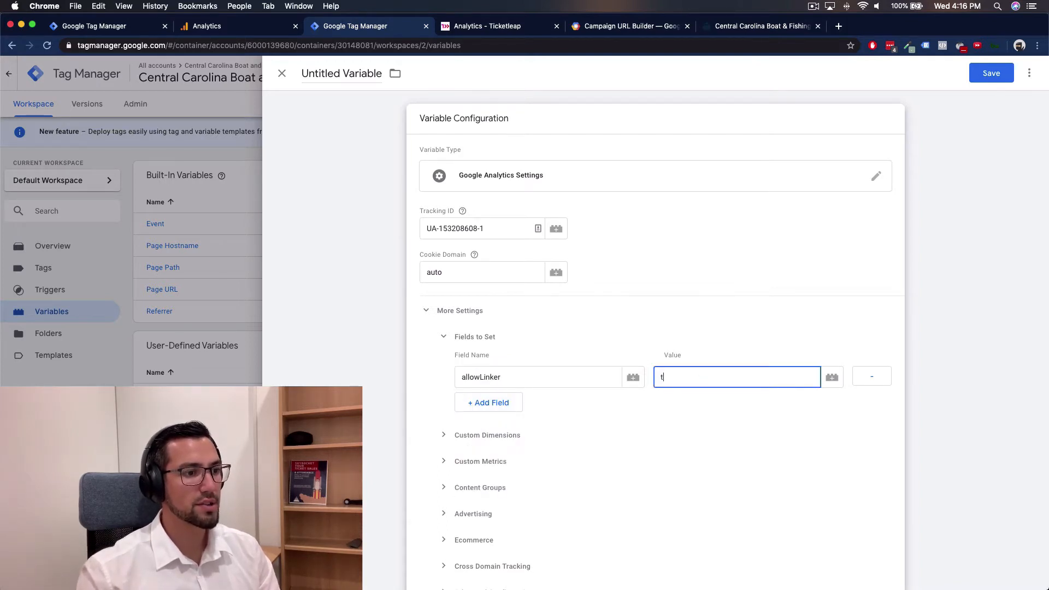
{"action": "left_click", "coordinate": [427, 382]}
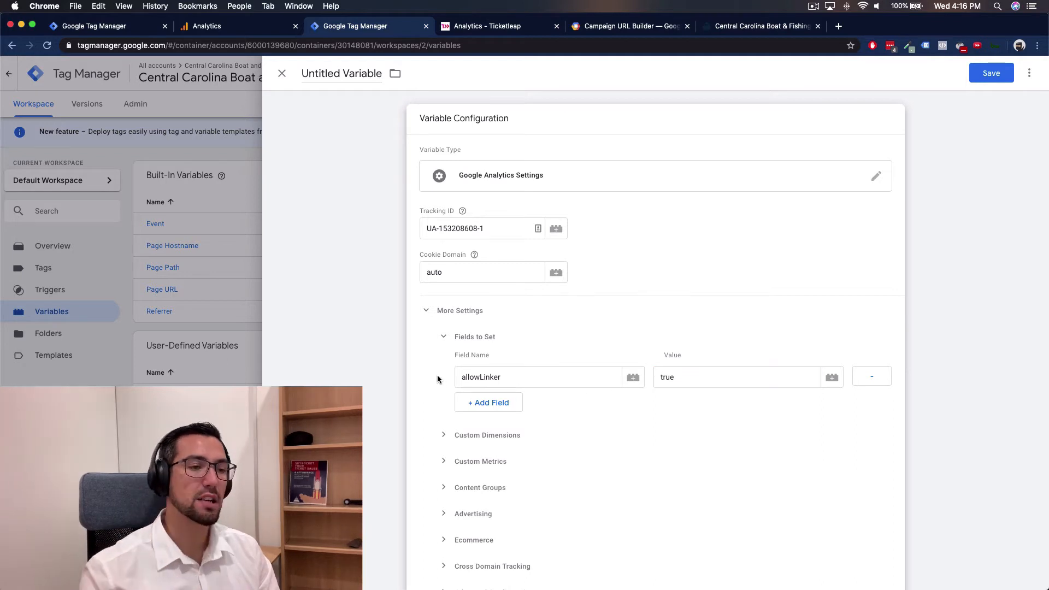
Set the variable's cross-domain auto link domains to "yourwebsite.com, yourwebsite.ticketleap.com, ticketleap.com"
{"action": "scroll", "coordinate": [425, 381], "scroll_direction": "down", "scroll_amount": 1}
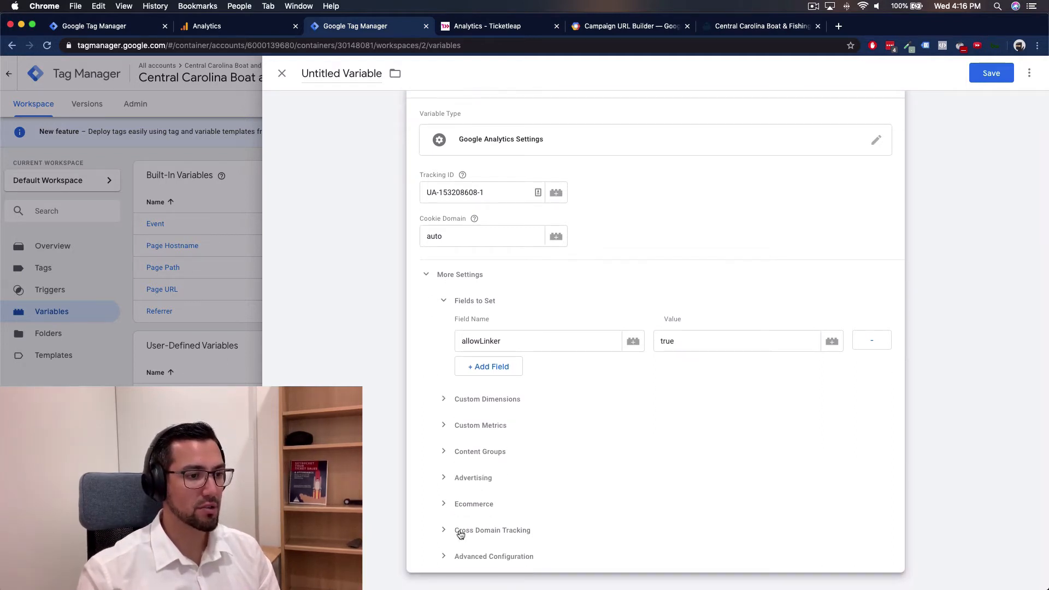
{"action": "left_click", "coordinate": [477, 530]}
{"action": "left_click", "coordinate": [520, 434]}
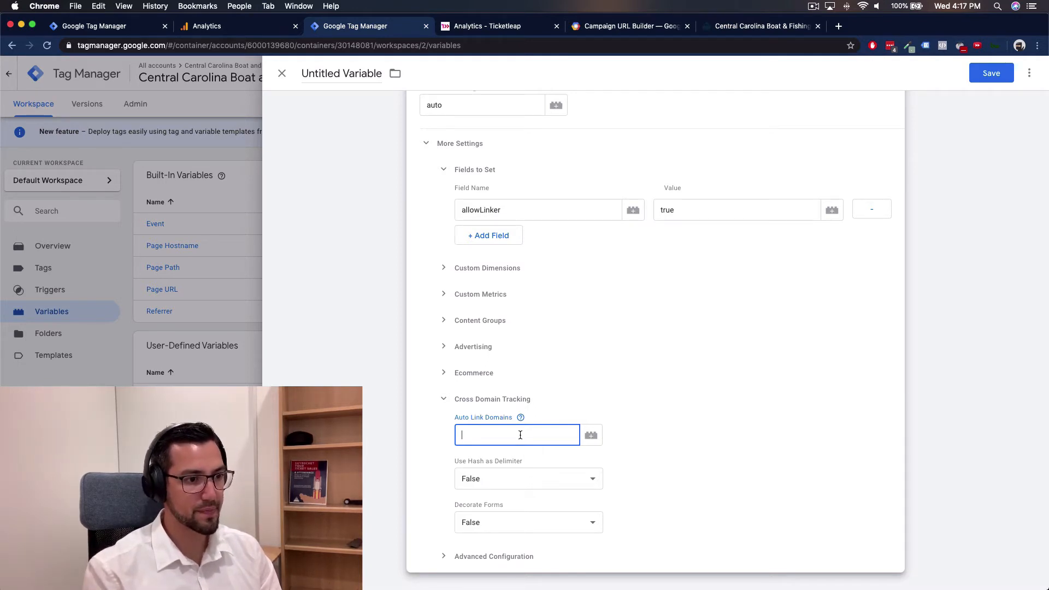
{"action": "type", "text": "yourwebsite.com"}
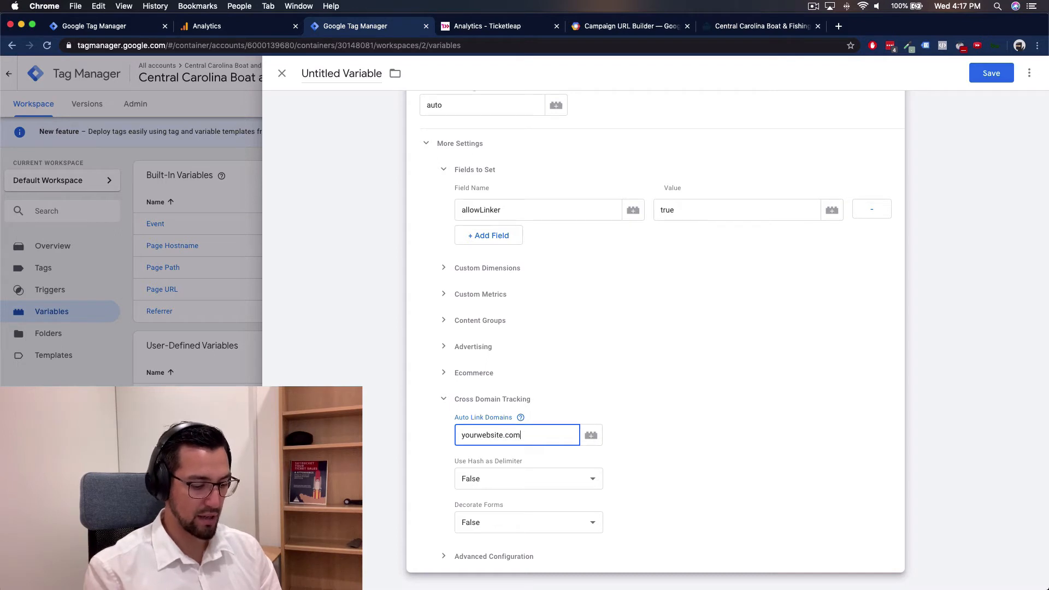
{"action": "type", "text": ", yourwebsite."}
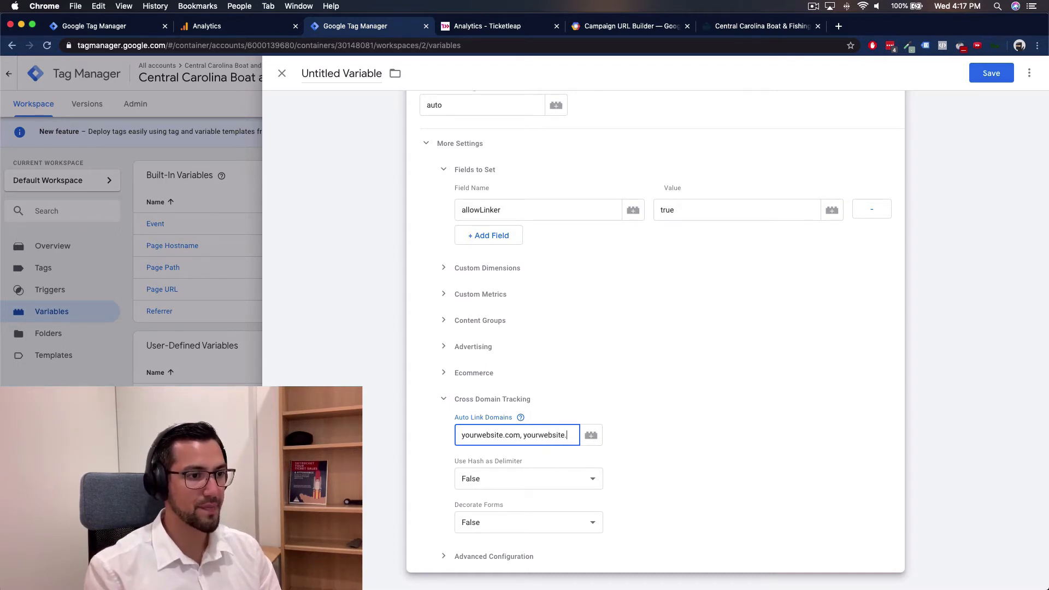
{"action": "type", "text": "ticketleap"}
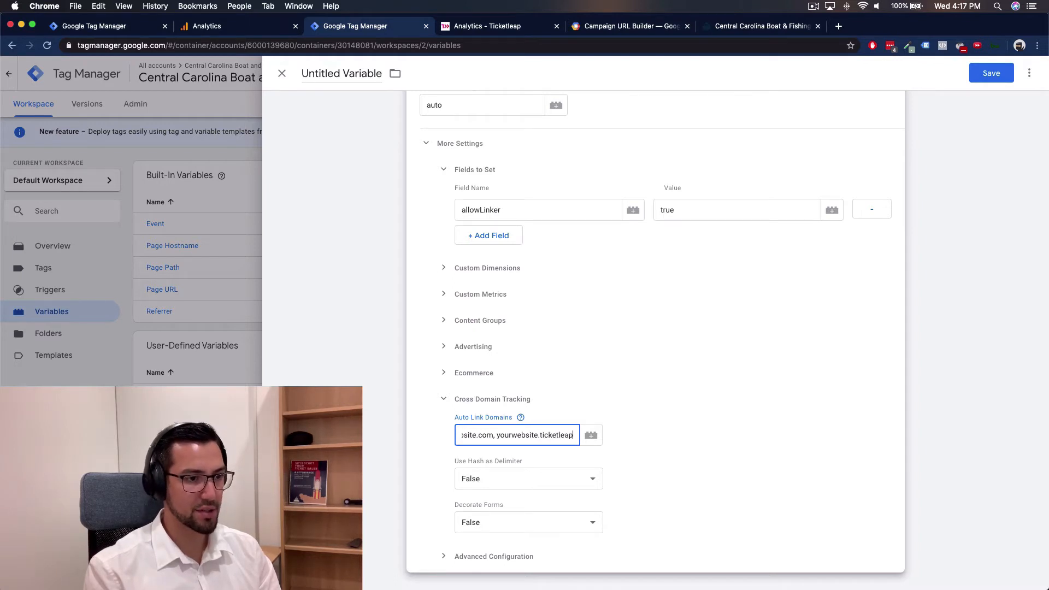
{"action": "type", "text": ".com, ticketl"}
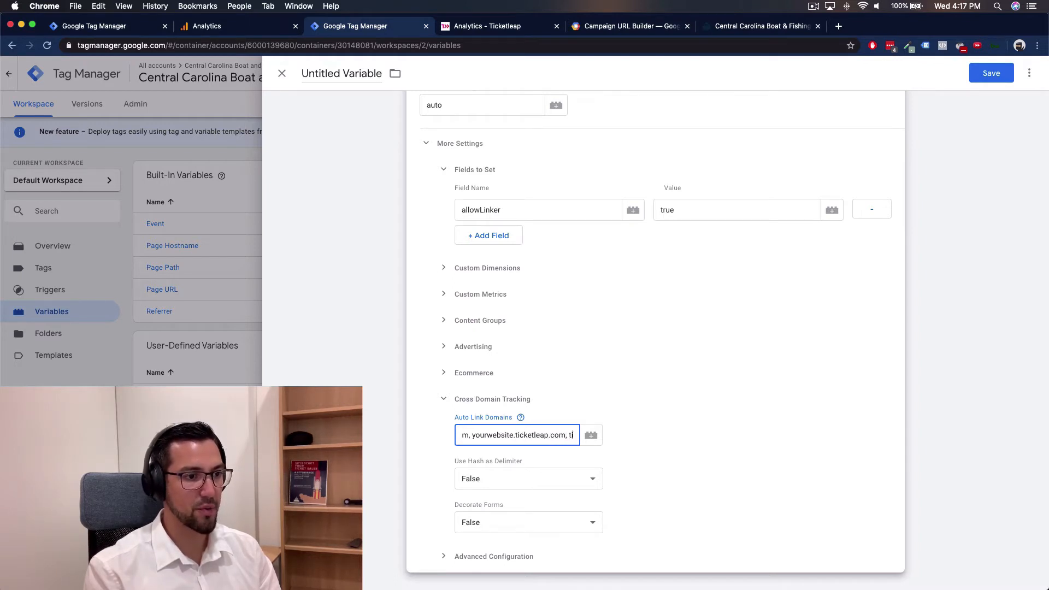
{"action": "type", "text": "eap.com"}
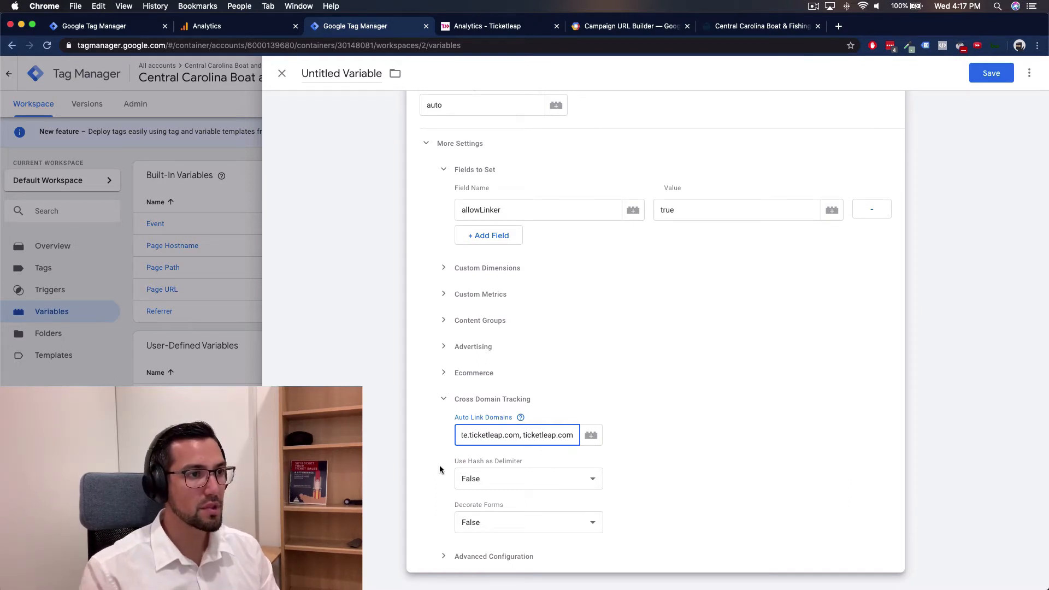
{"action": "left_click", "coordinate": [650, 417]}
Name the untitled variable with its tracking ID and close it without saving
{"action": "scroll", "coordinate": [592, 389], "scroll_direction": "up", "scroll_amount": 5}
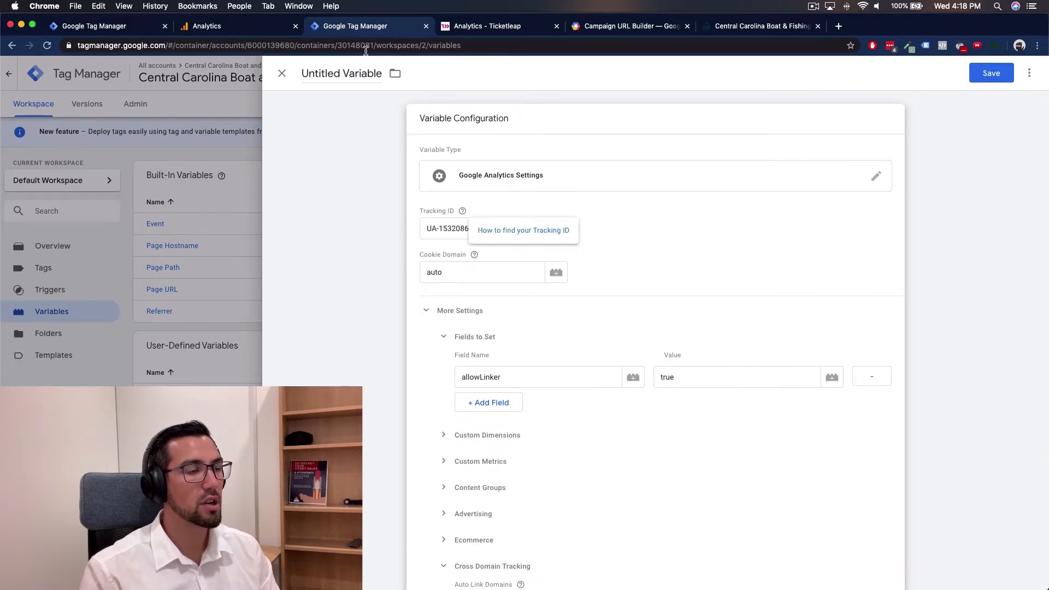
{"action": "left_click_drag", "start_coordinate": [426, 229], "coordinate": [638, 235]}
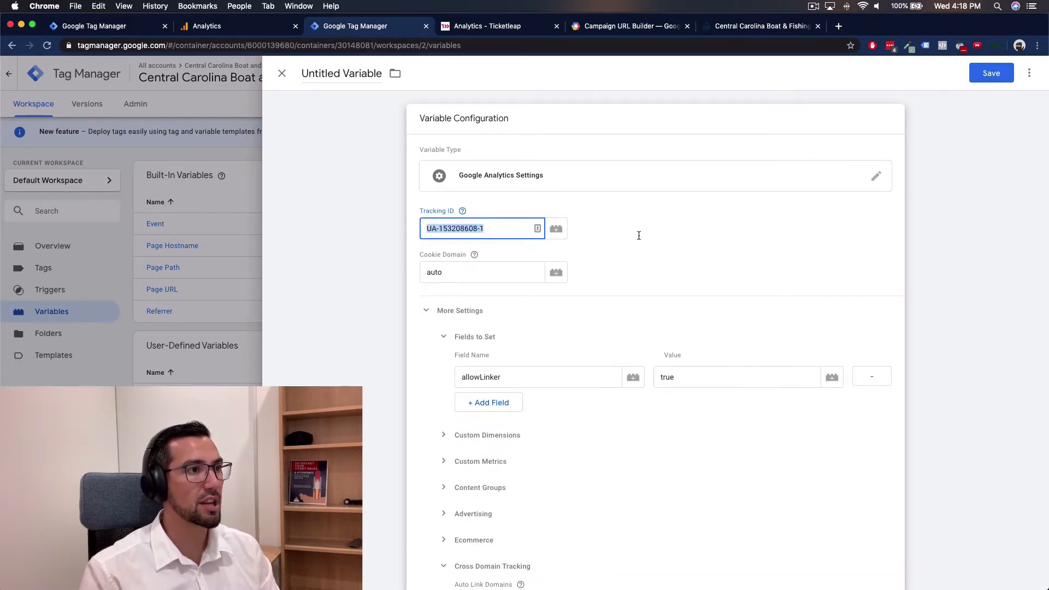
{"action": "left_click", "coordinate": [467, 155]}
{"action": "left_click", "coordinate": [329, 72]}
{"action": "left_click_drag", "start_coordinate": [302, 74], "coordinate": [382, 73]}
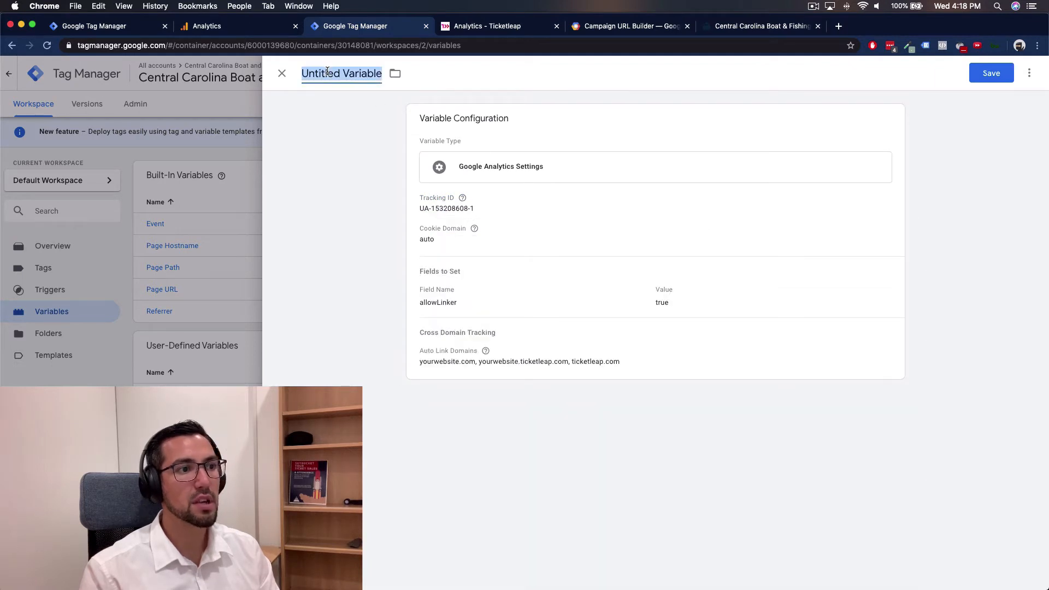
{"action": "key", "text": "super+v"}
{"action": "left_click", "coordinate": [363, 93]}
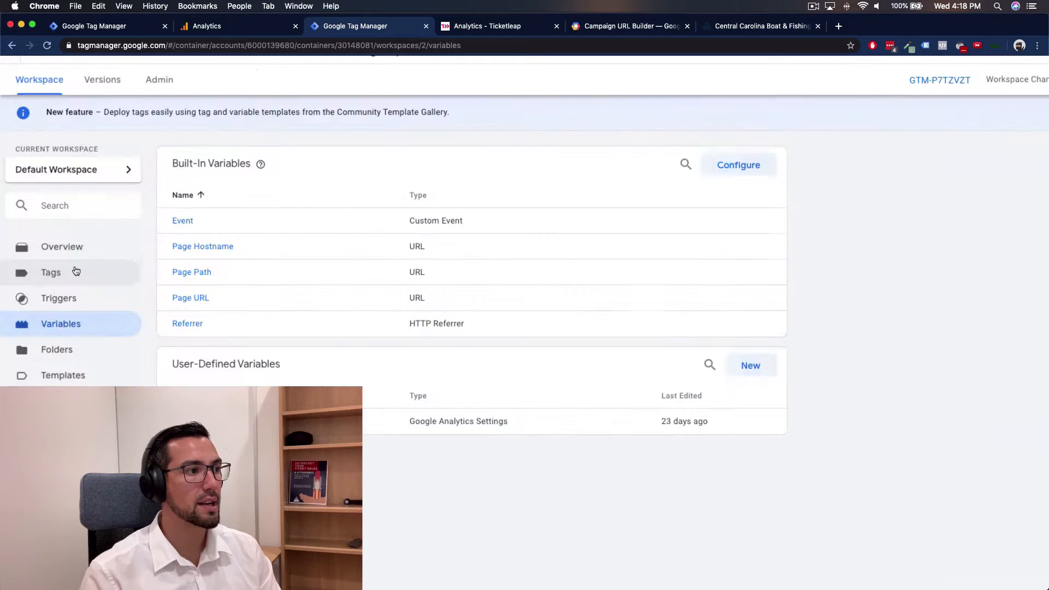
Create a new tag in the container and name it "GA - Pageview - All pages"
{"action": "scroll", "coordinate": [75, 271], "scroll_direction": "up", "scroll_amount": 5}
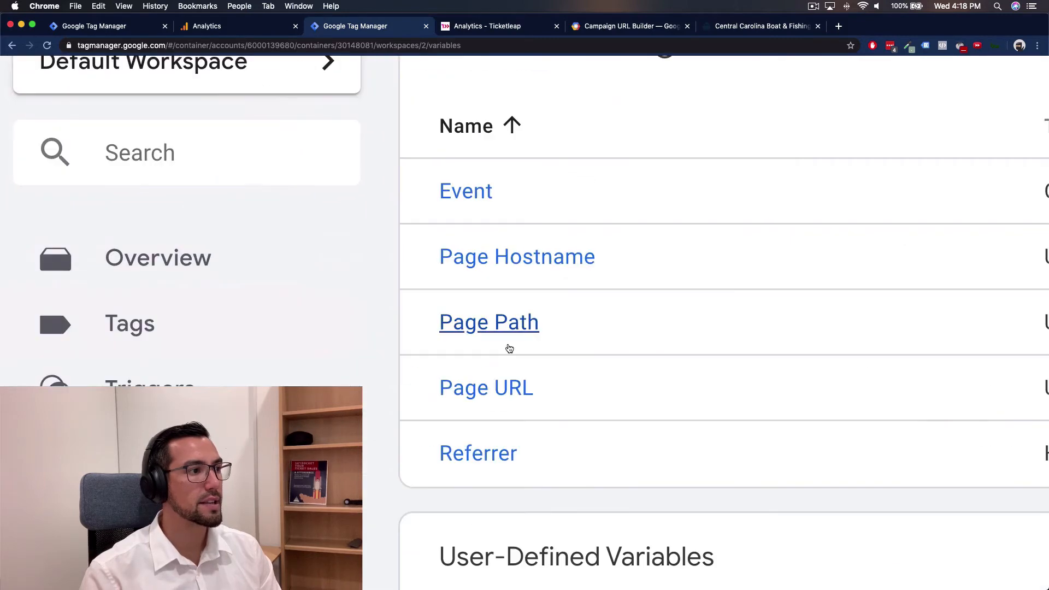
{"action": "scroll", "coordinate": [508, 346], "scroll_direction": "down", "scroll_amount": 5}
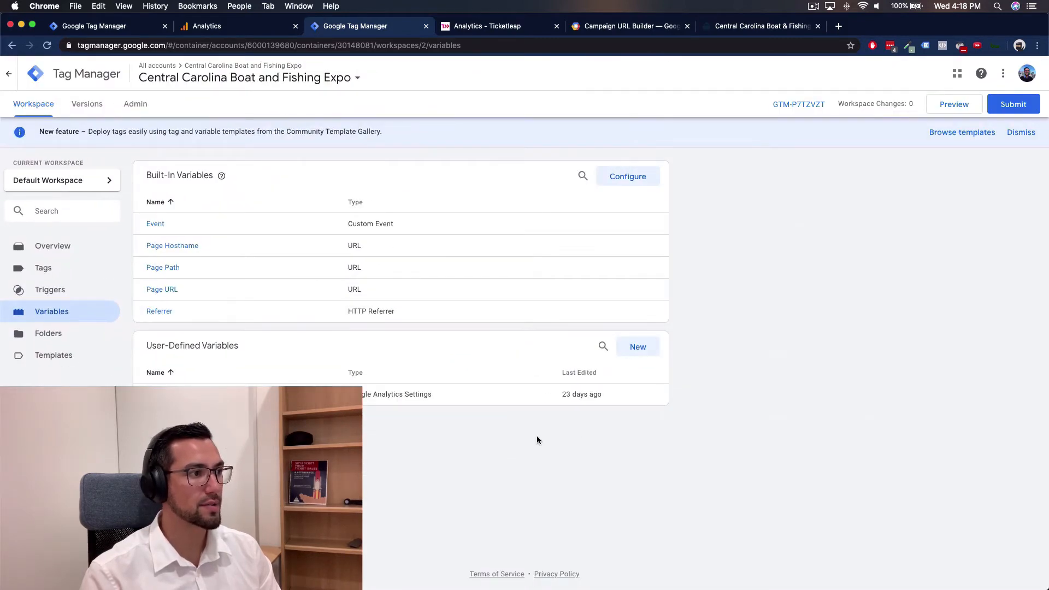
{"action": "left_click", "coordinate": [65, 271]}
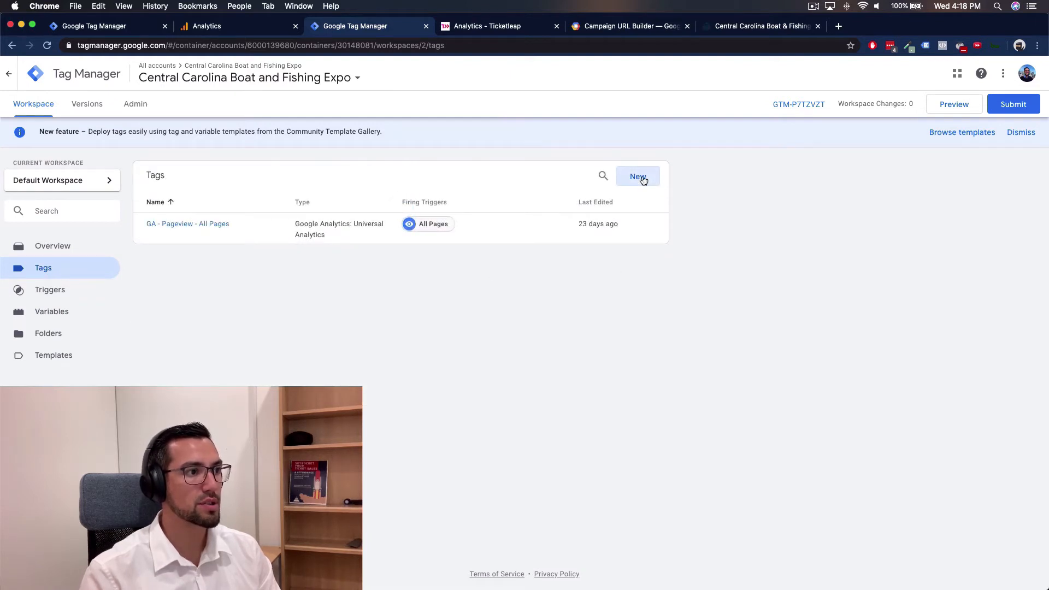
{"action": "left_click", "coordinate": [640, 176]}
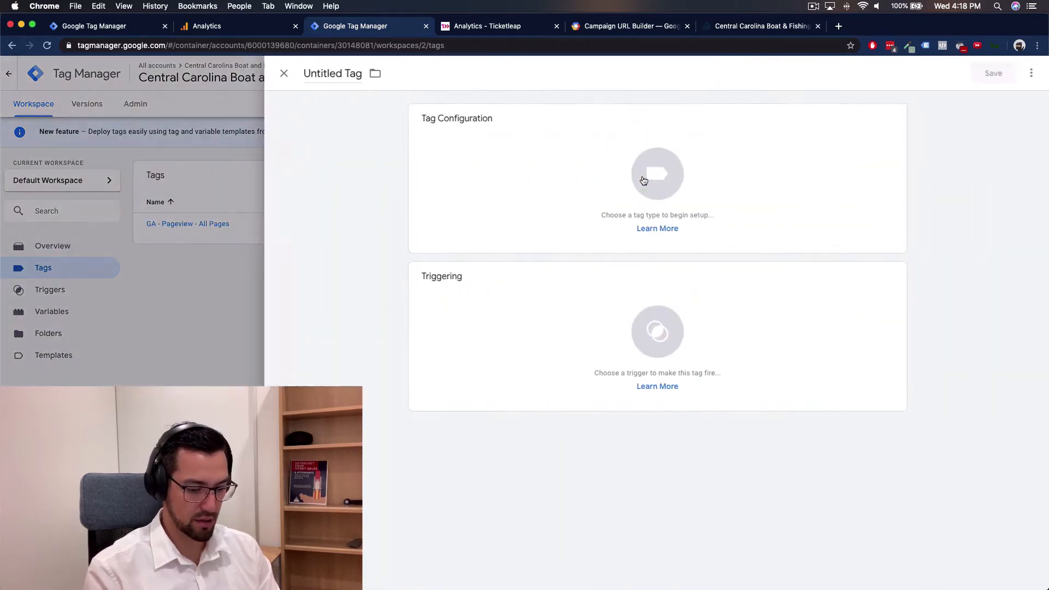
{"action": "left_click", "coordinate": [345, 73]}
{"action": "type", "text": "GA"}
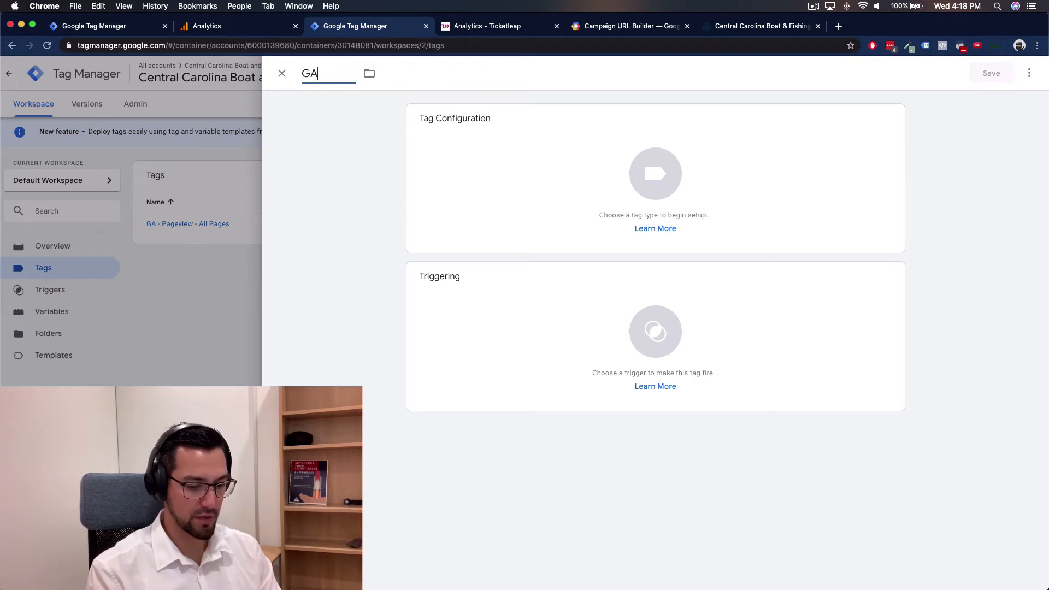
{"action": "type", "text": " - Pagev"}
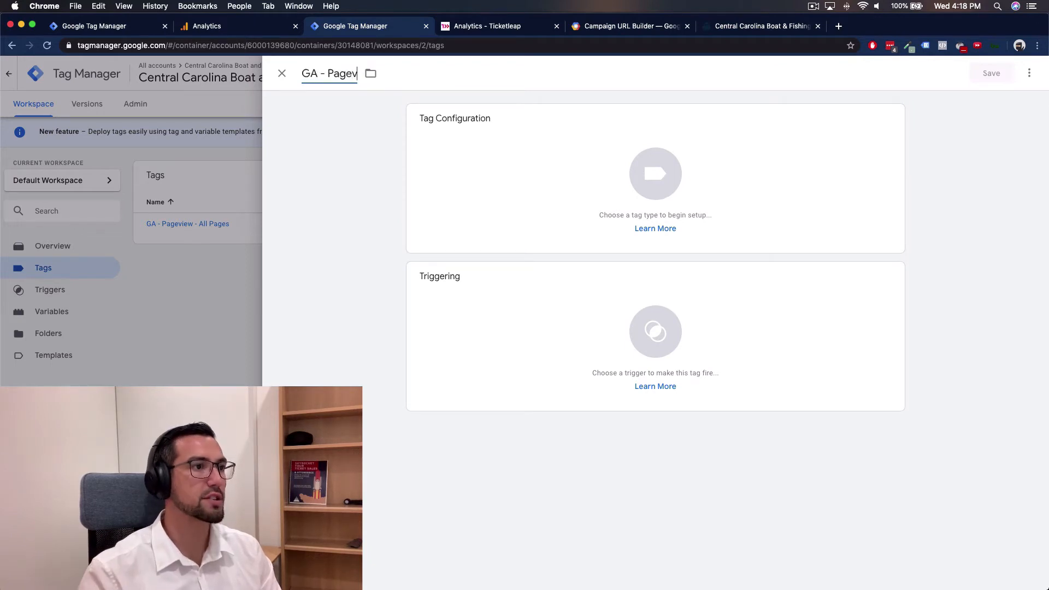
{"action": "type", "text": "iew - All pages"}
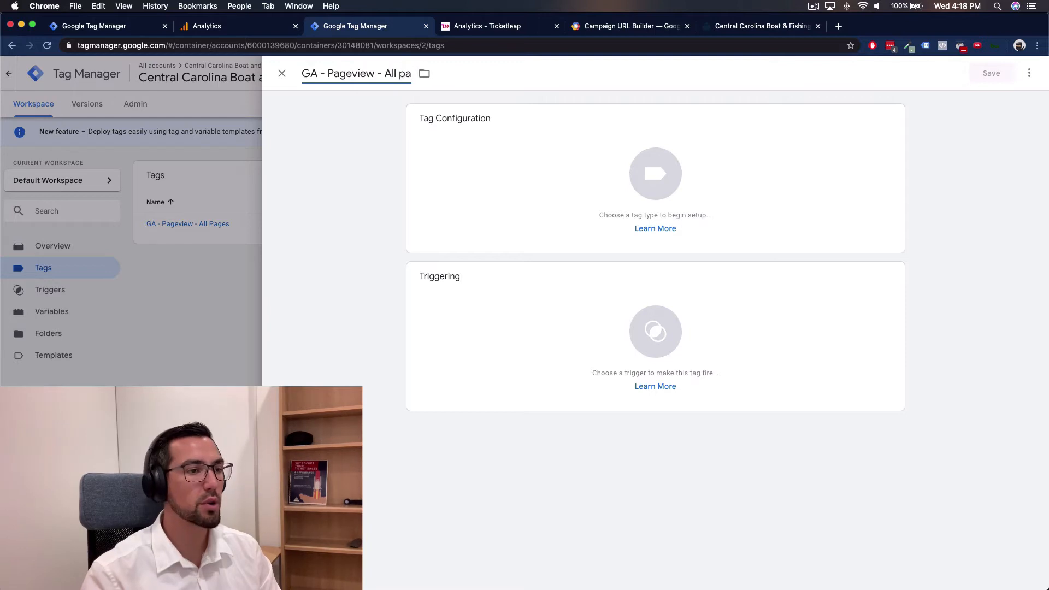
{"action": "left_click", "coordinate": [314, 153]}
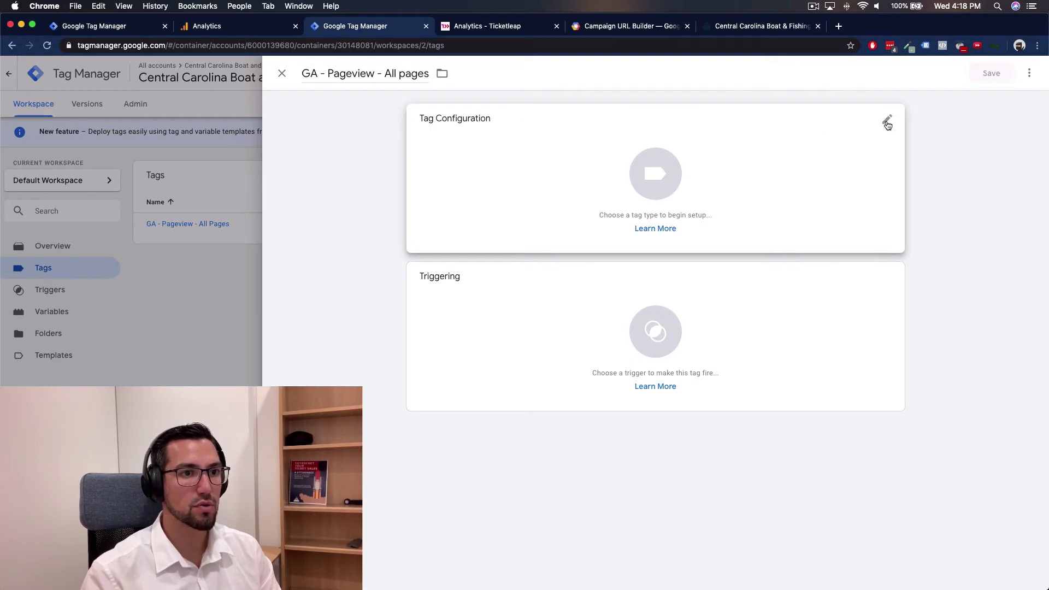
Configure the tag as Google Analytics: Universal Analytics with Page View tracking and the existing tracking ID settings variable
{"action": "left_click", "coordinate": [886, 119]}
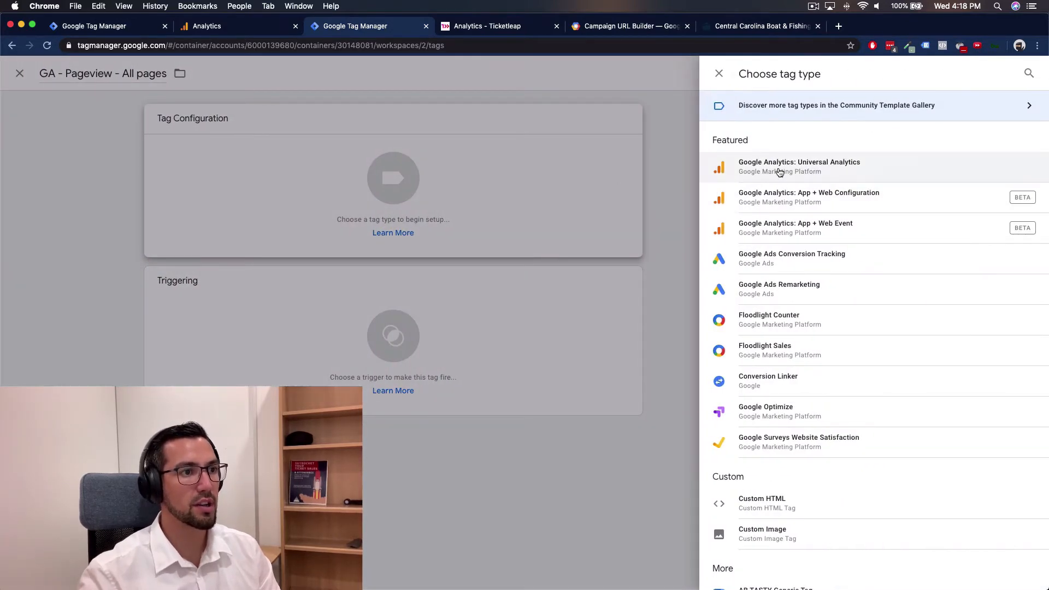
{"action": "left_click", "coordinate": [793, 169]}
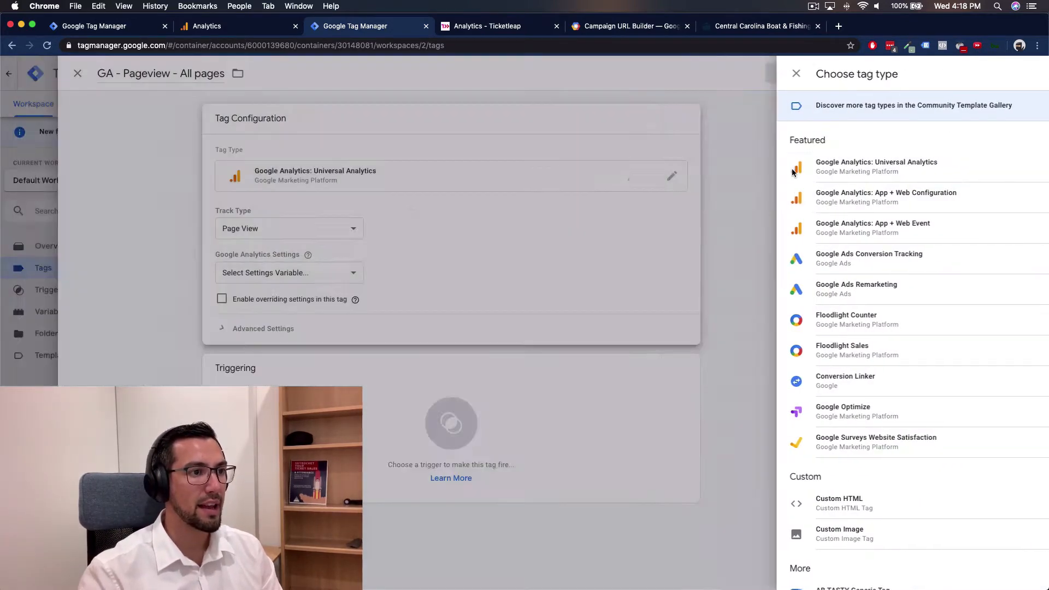
{"action": "left_click", "coordinate": [523, 271]}
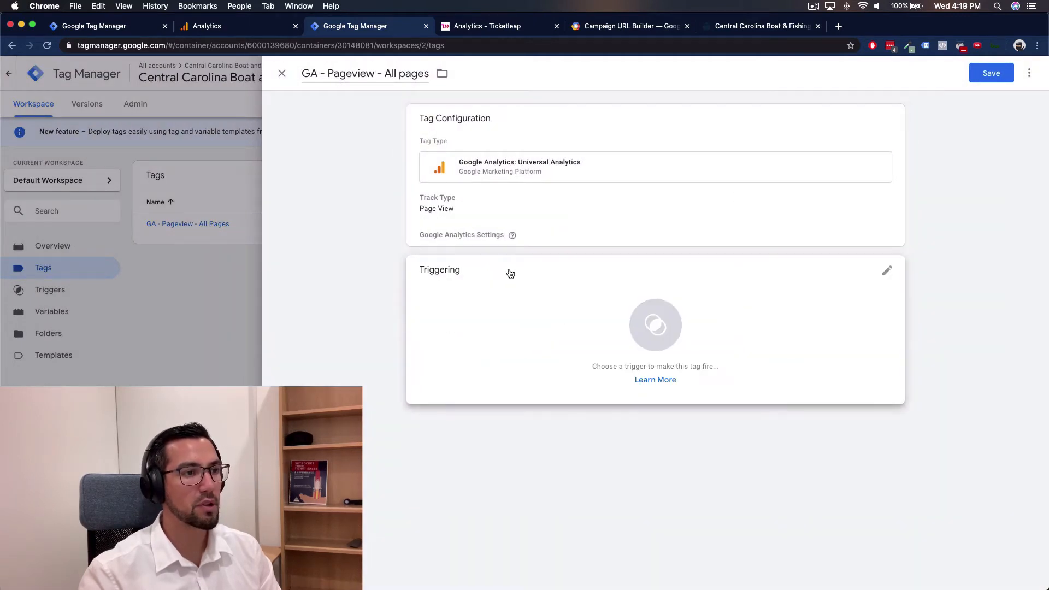
{"action": "left_click", "coordinate": [517, 225]}
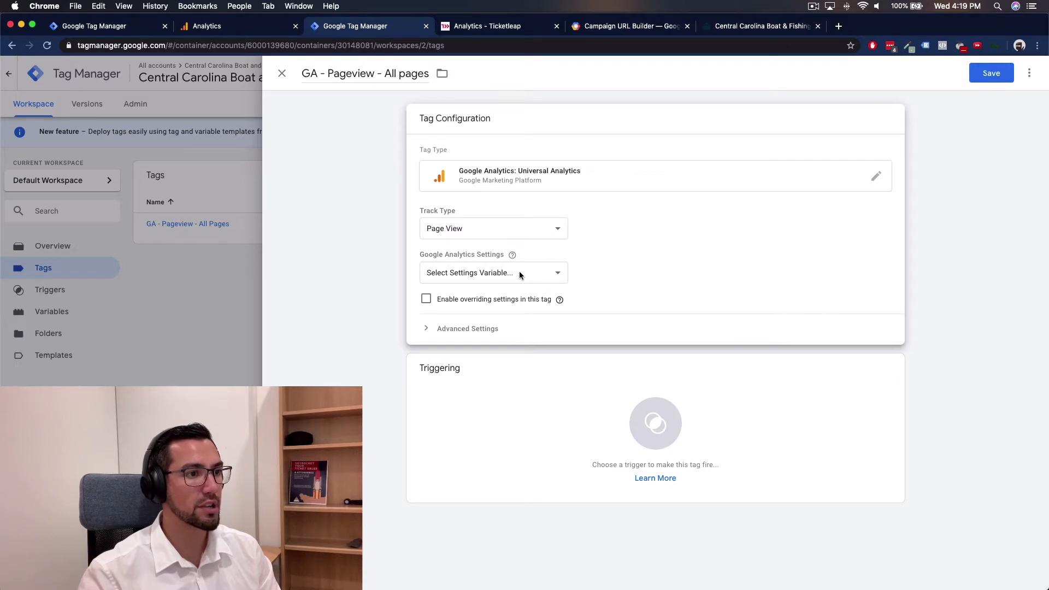
{"action": "left_click", "coordinate": [556, 275]}
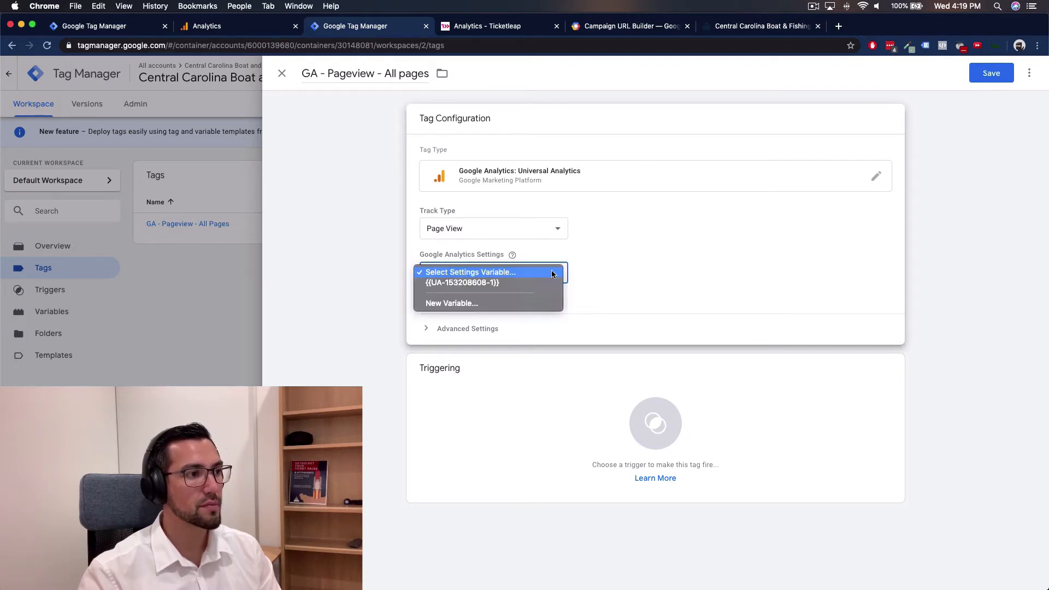
{"action": "left_click", "coordinate": [482, 283]}
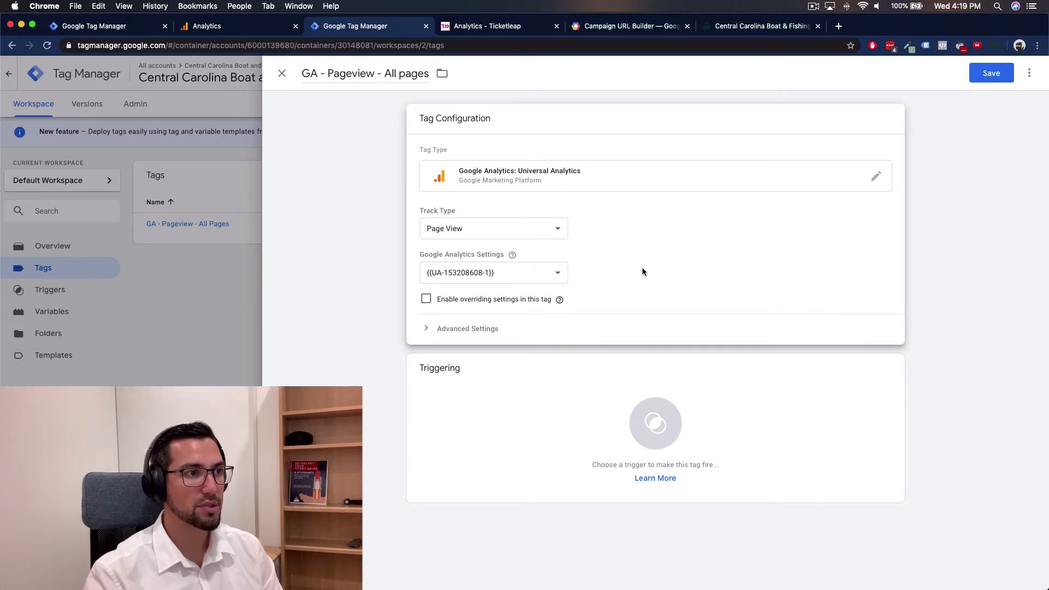
Assign the All Pages trigger to the pageview tag and save the tag
{"action": "left_click", "coordinate": [644, 387]}
{"action": "left_click", "coordinate": [400, 123]}
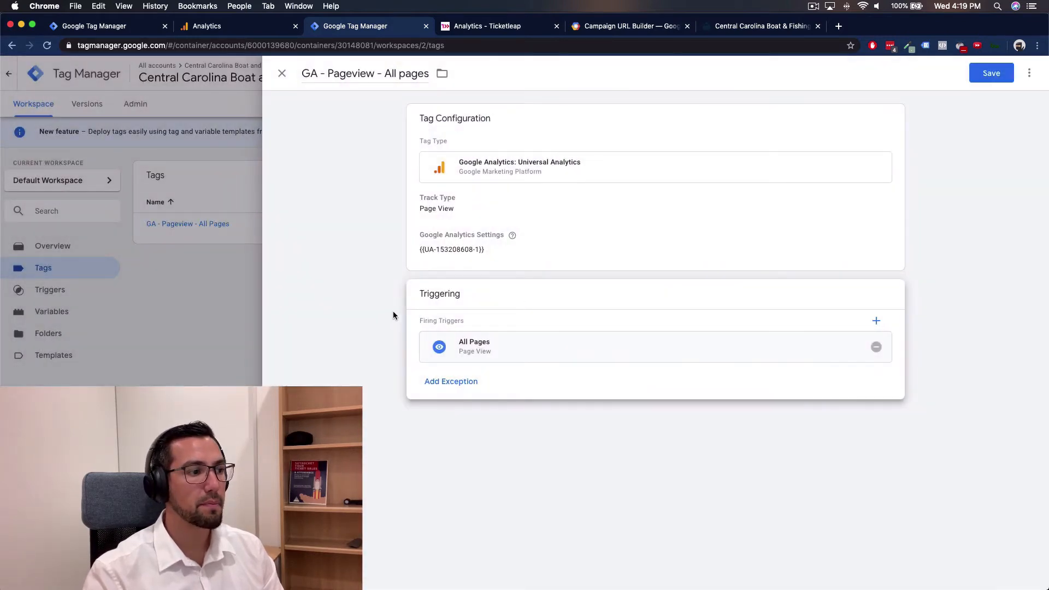
{"action": "left_click", "coordinate": [989, 74]}
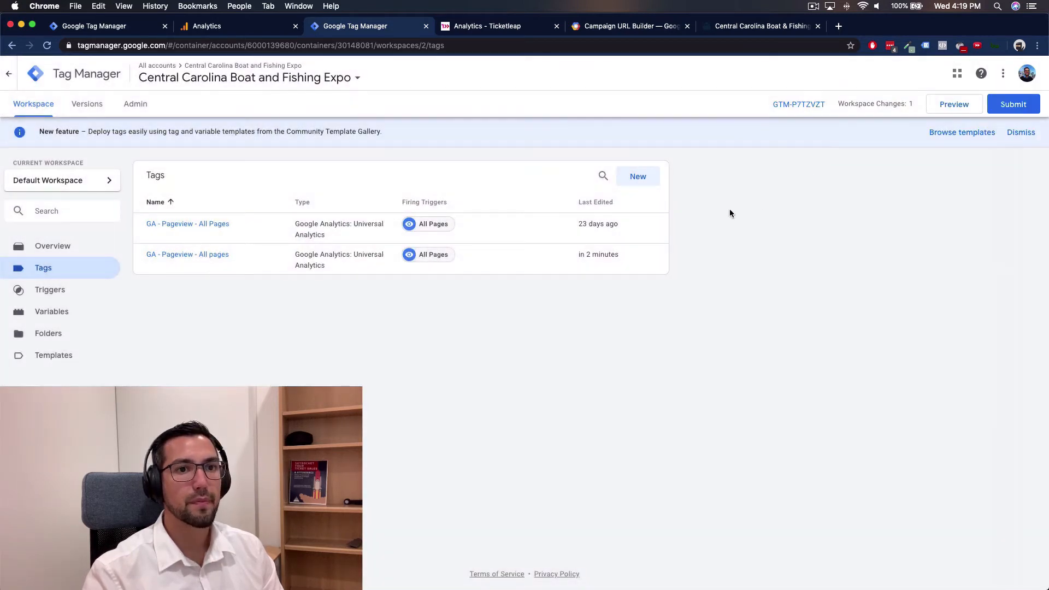
Start submitting the workspace changes with the version name "Cross Domain Tracking" and close the submission without publishing
{"action": "left_click", "coordinate": [1011, 104]}
{"action": "left_click", "coordinate": [509, 202]}
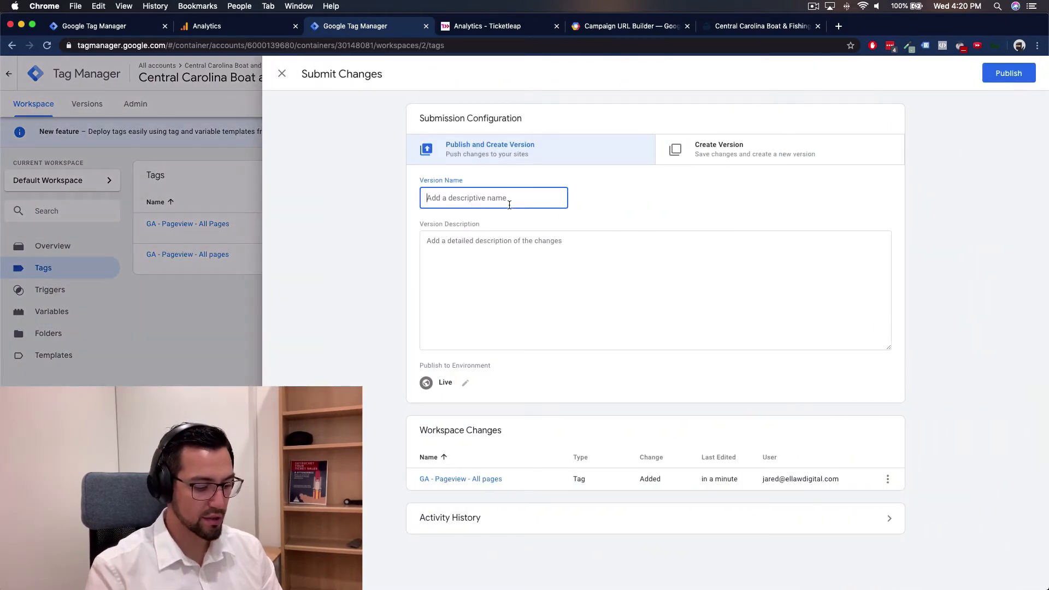
{"action": "type", "text": "Cross Domain Tracking"}
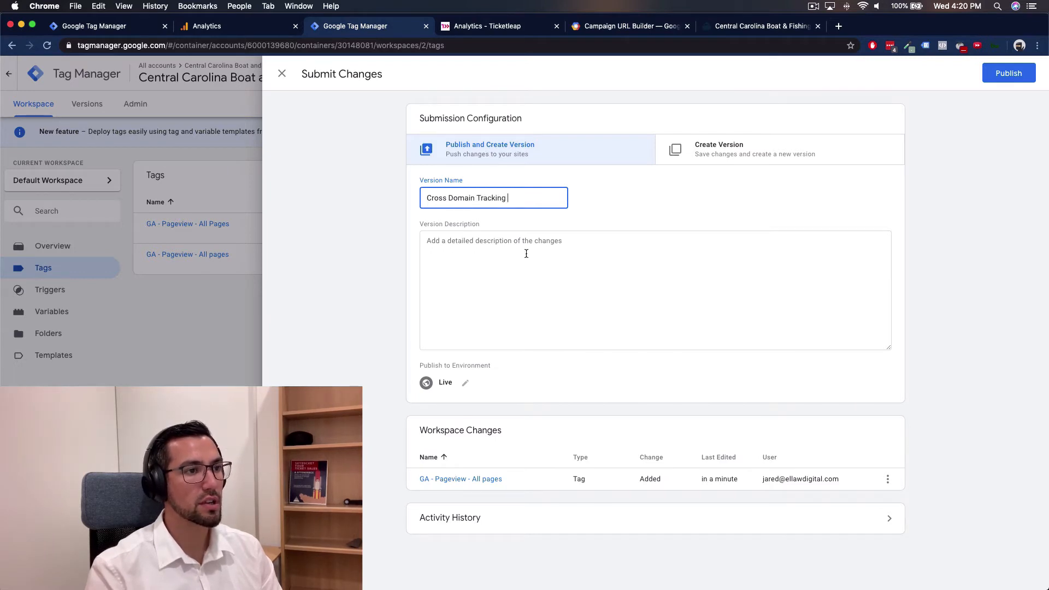
{"action": "left_click", "coordinate": [527, 255]}
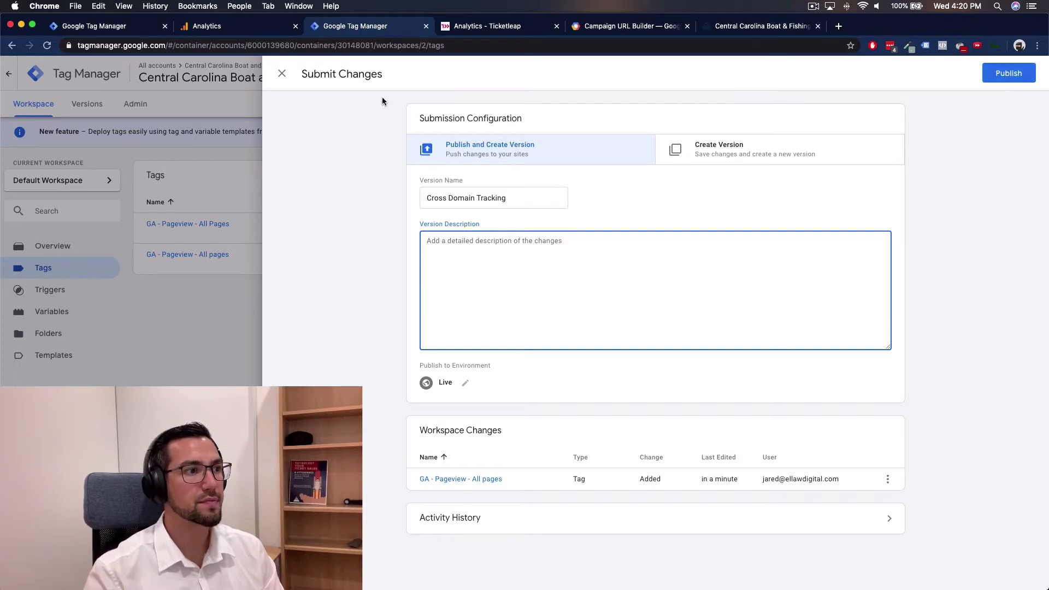
{"action": "left_click", "coordinate": [281, 74]}
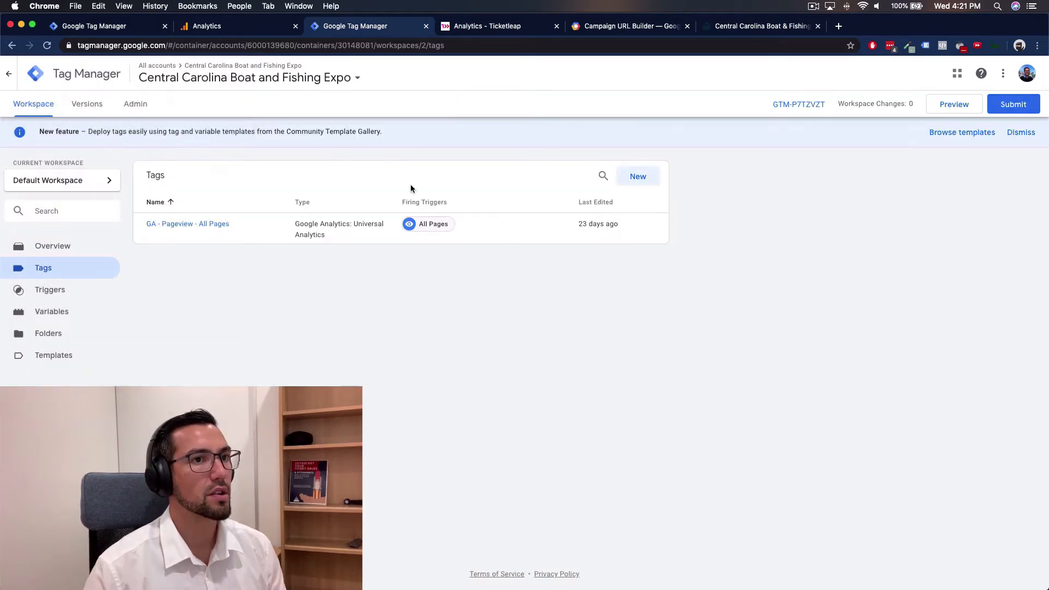
Switch to Google Analytics and open the property's Referral Exclusion List
{"action": "left_click", "coordinate": [252, 29]}
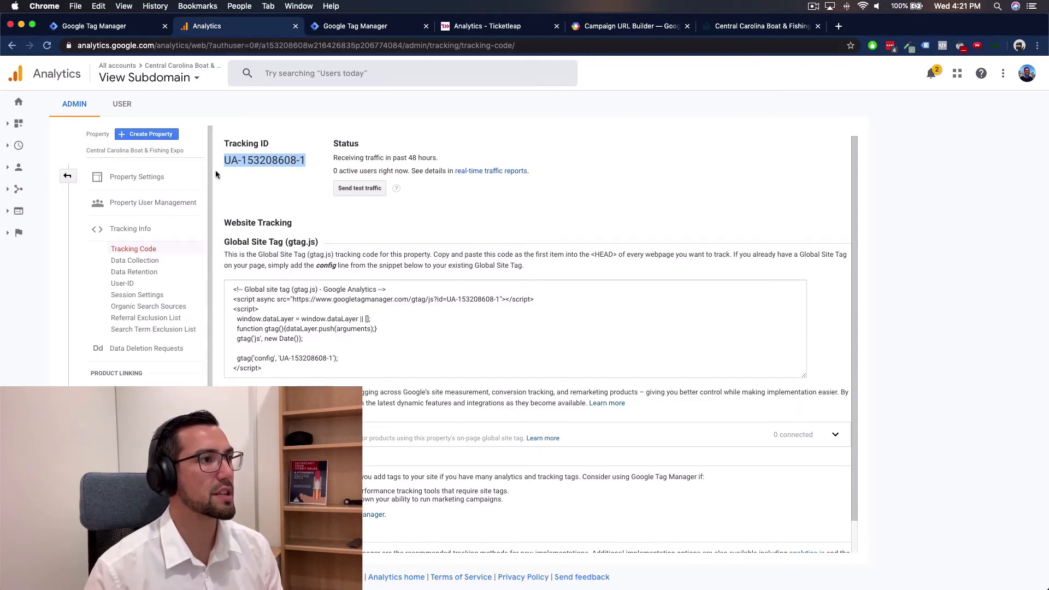
{"action": "left_click", "coordinate": [68, 177]}
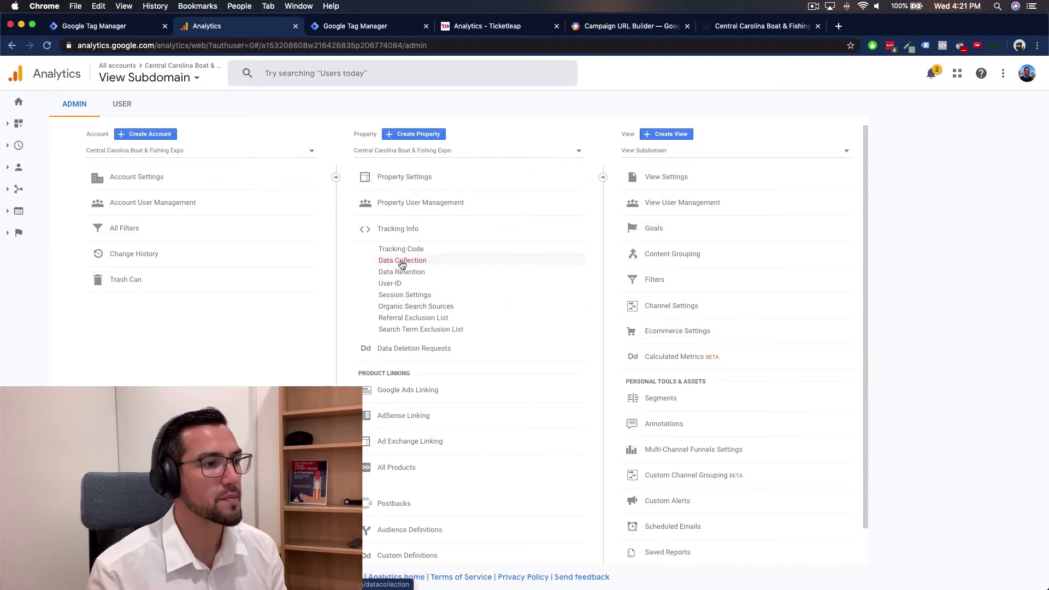
{"action": "left_click", "coordinate": [407, 321]}
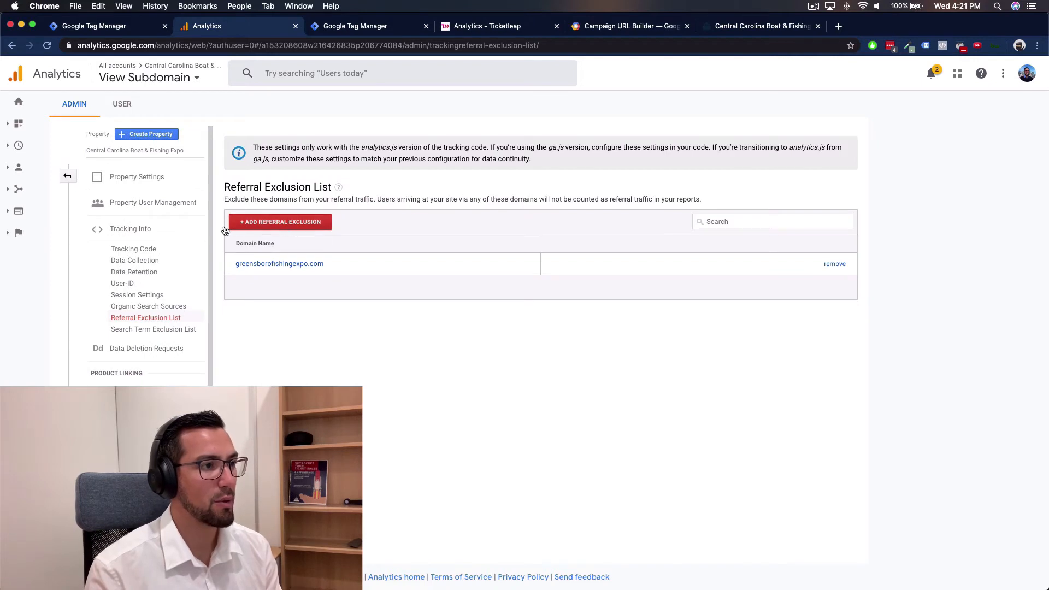
Enter yourwebsite.com as a new referral exclusion domain, cancel it, and return to the admin overview
{"action": "left_click", "coordinate": [277, 228]}
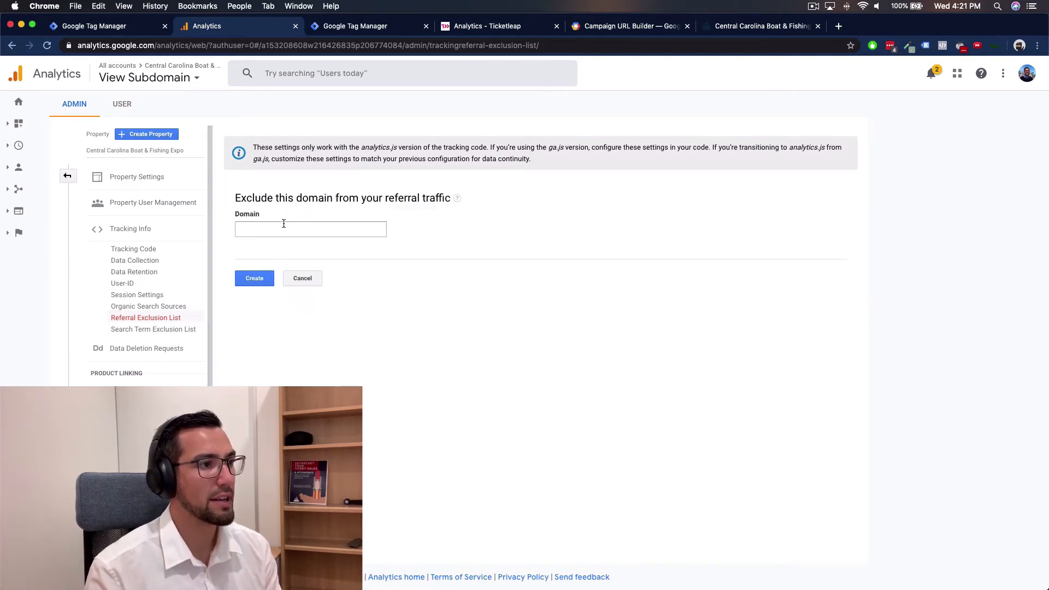
{"action": "left_click", "coordinate": [282, 229]}
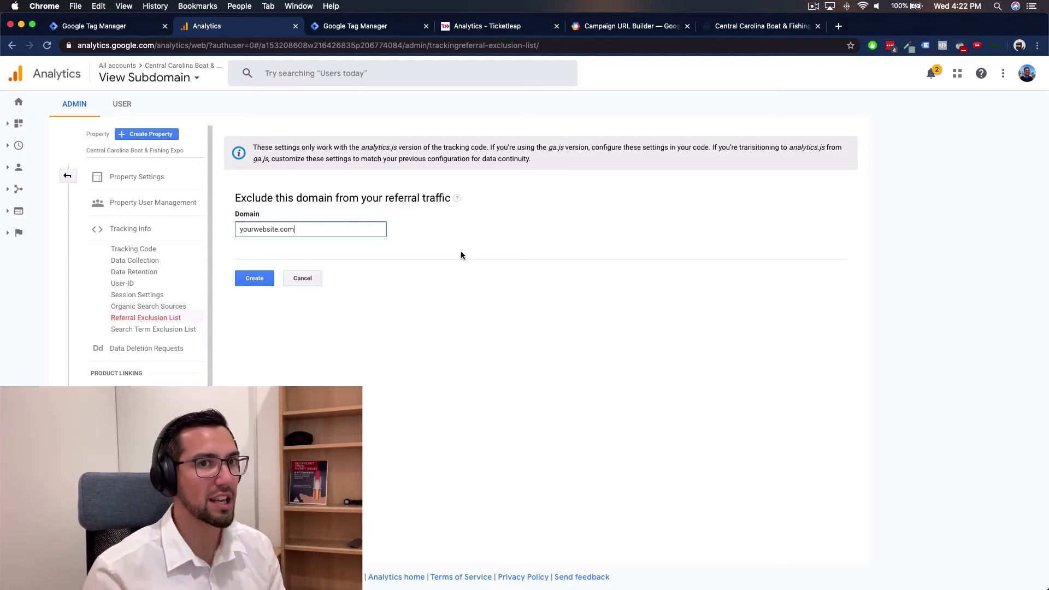
{"action": "left_click", "coordinate": [302, 279]}
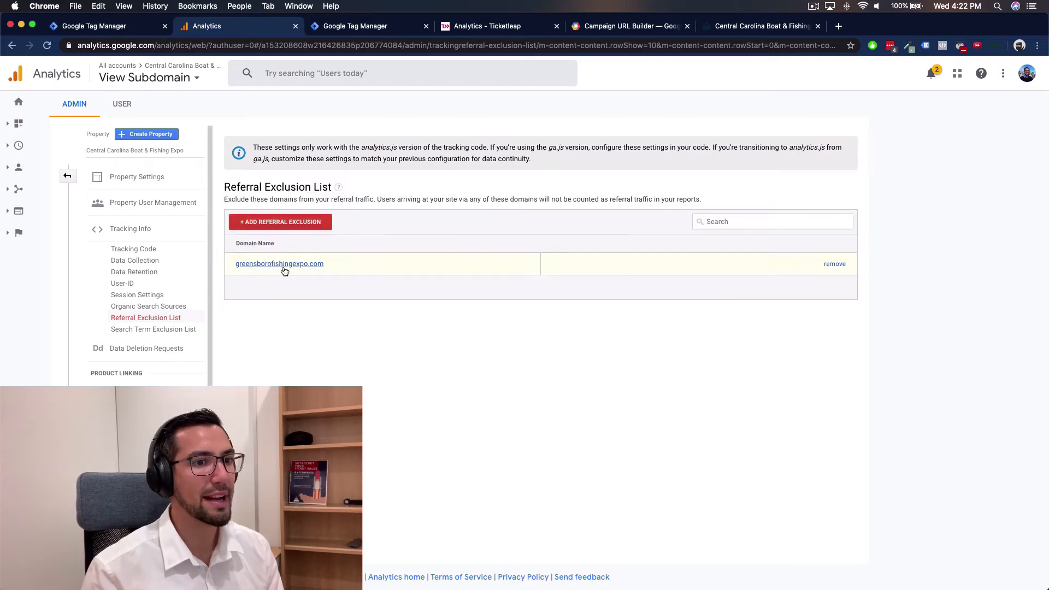
{"action": "left_click", "coordinate": [69, 180]}
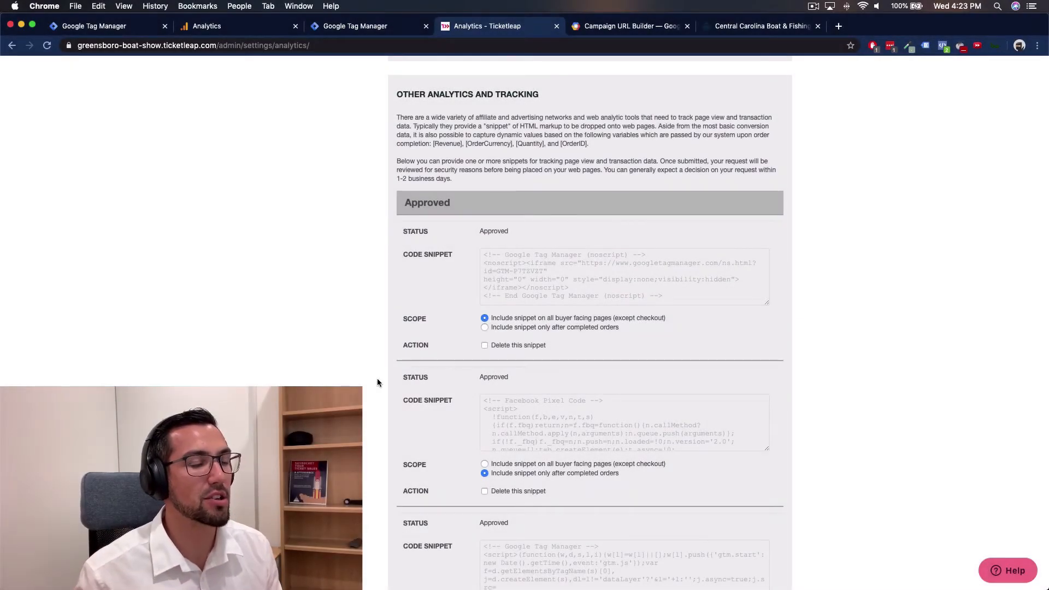
Look over the approved tracking snippets in Ticketleap and switch to the Campaign URL Builder form
{"action": "scroll", "coordinate": [519, 345], "scroll_direction": "down", "scroll_amount": 2}
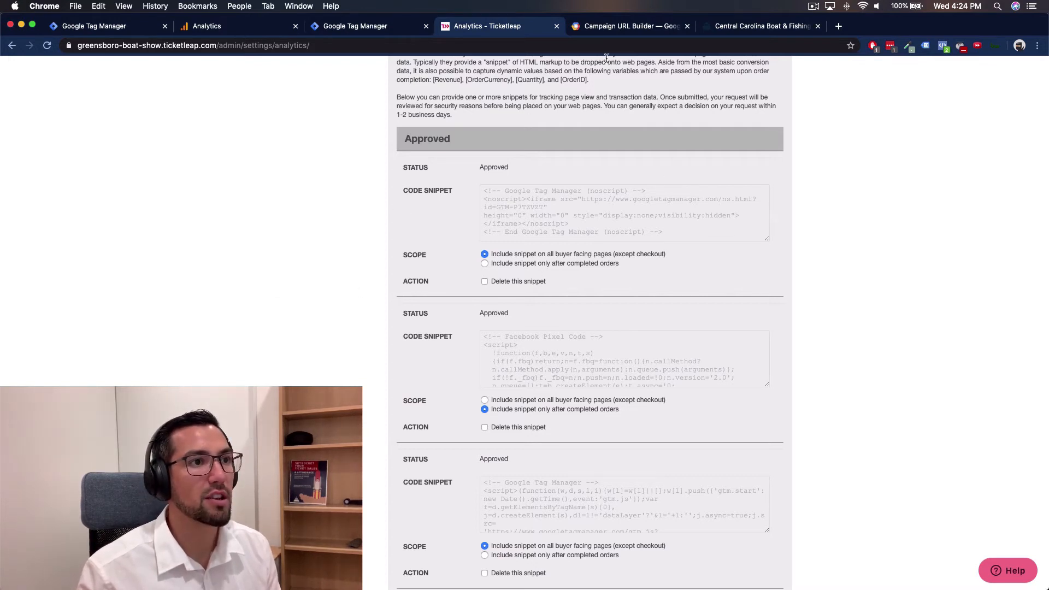
{"action": "left_click", "coordinate": [622, 27]}
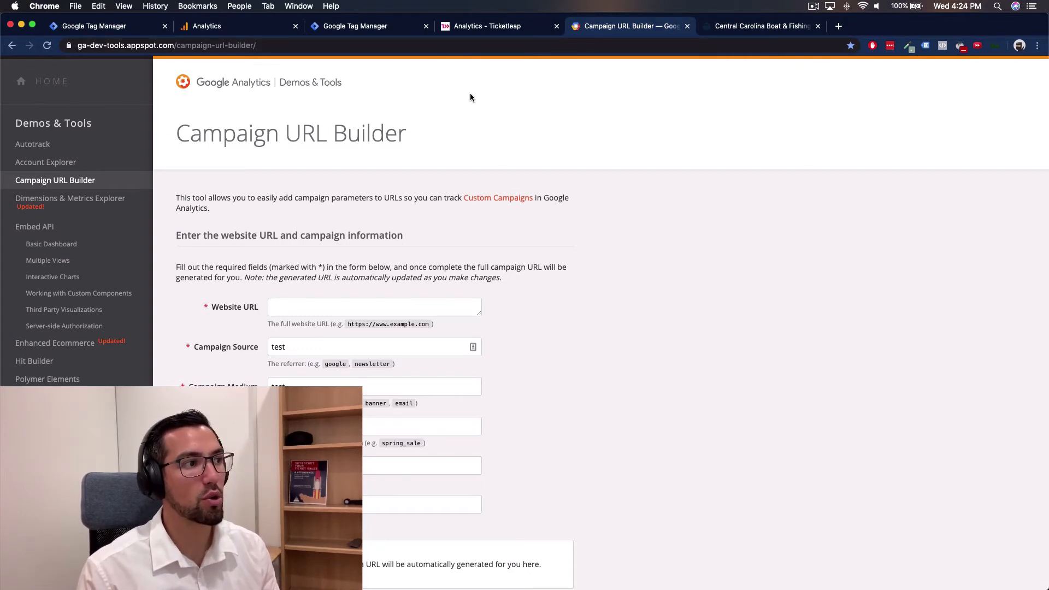
{"action": "left_click_drag", "start_coordinate": [177, 132], "coordinate": [520, 148]}
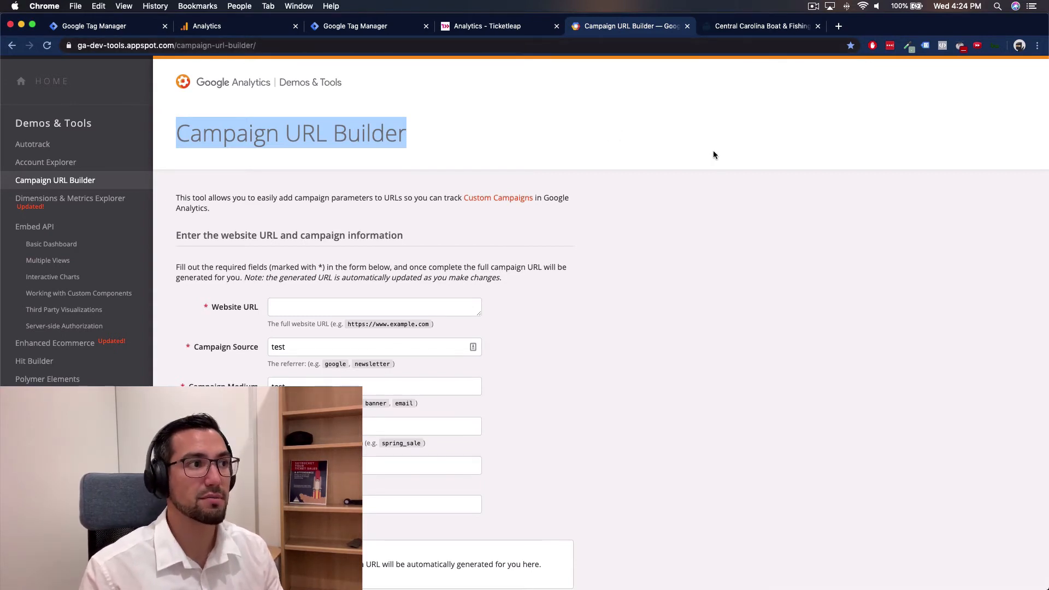
{"action": "left_click", "coordinate": [745, 288]}
{"action": "scroll", "coordinate": [745, 289], "scroll_direction": "down", "scroll_amount": 1}
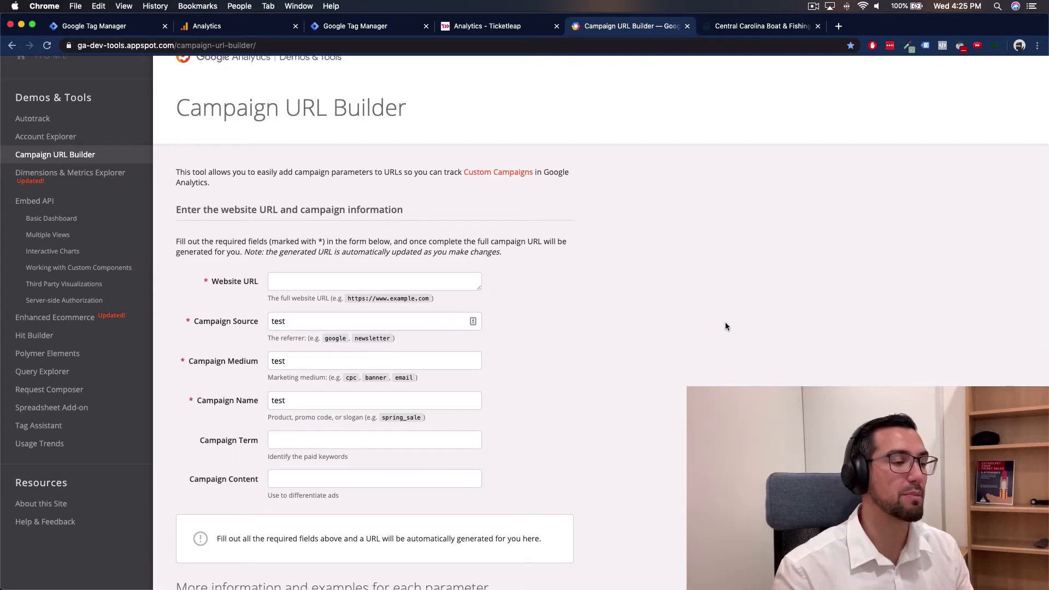
{"action": "left_click", "coordinate": [277, 283]}
{"action": "left_click", "coordinate": [761, 25]}
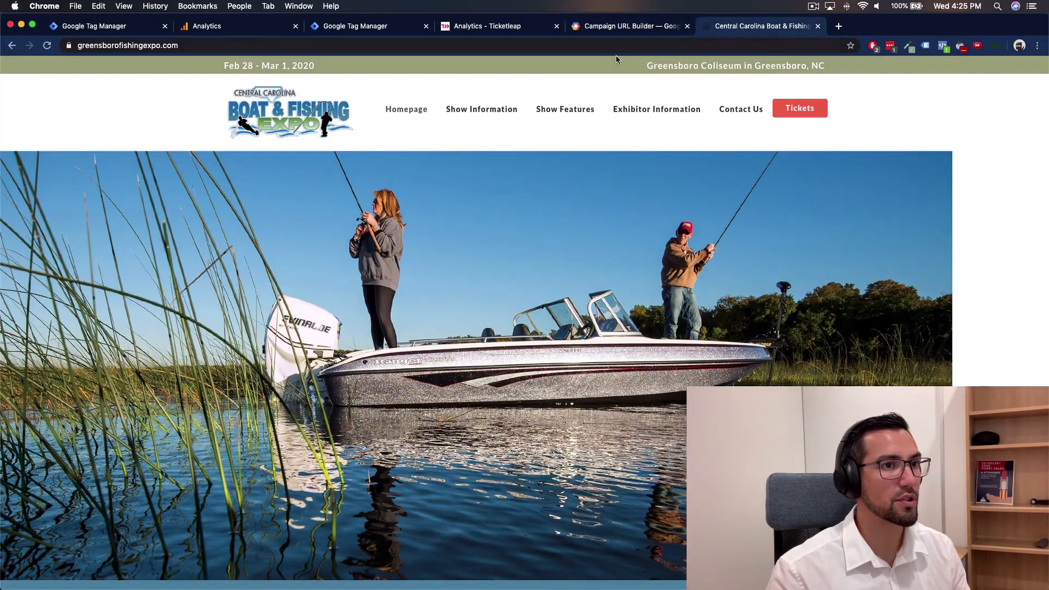
{"action": "left_click", "coordinate": [585, 46]}
{"action": "key", "text": "super+c"}
{"action": "left_click", "coordinate": [628, 26]}
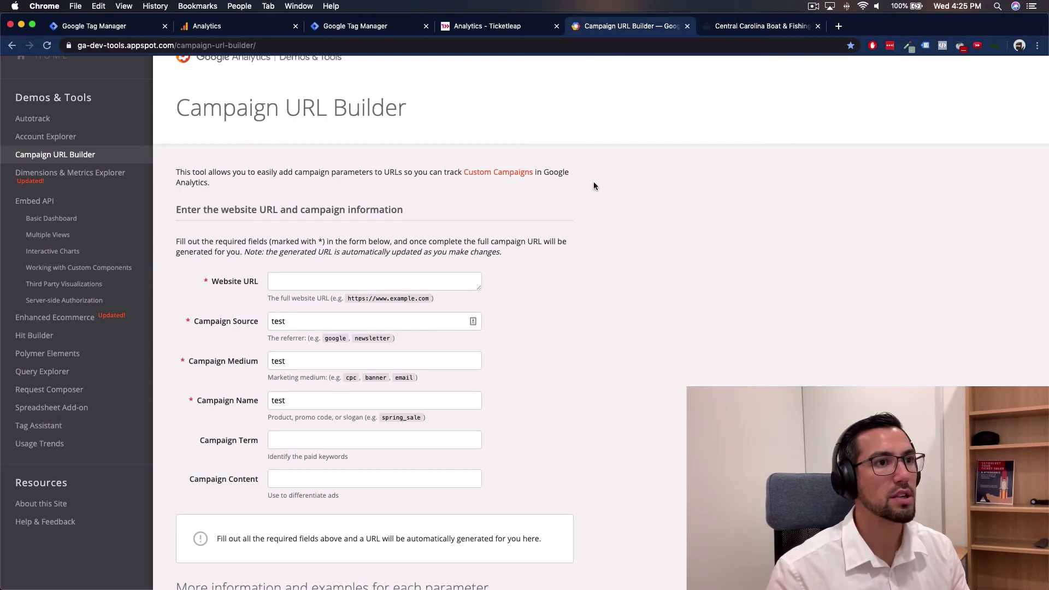
{"action": "left_click", "coordinate": [339, 280]}
{"action": "key", "text": "super+v"}
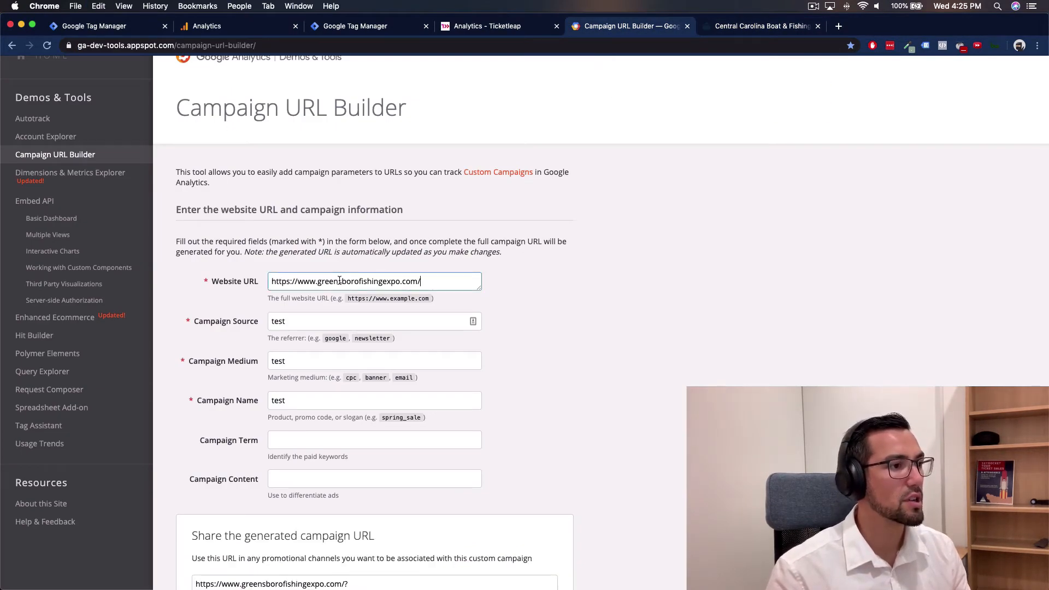
Review the Campaign Source, Campaign Medium and Campaign Name fields and their test values in the URL builder form
{"action": "left_click", "coordinate": [309, 319]}
{"action": "double_click", "coordinate": [310, 319]}
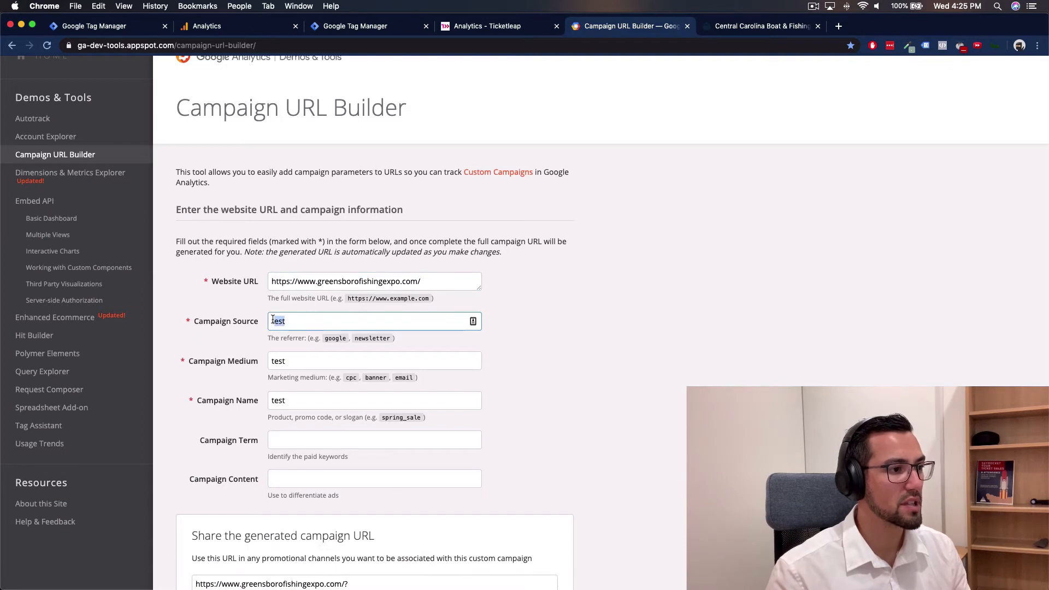
{"action": "left_click", "coordinate": [328, 320]}
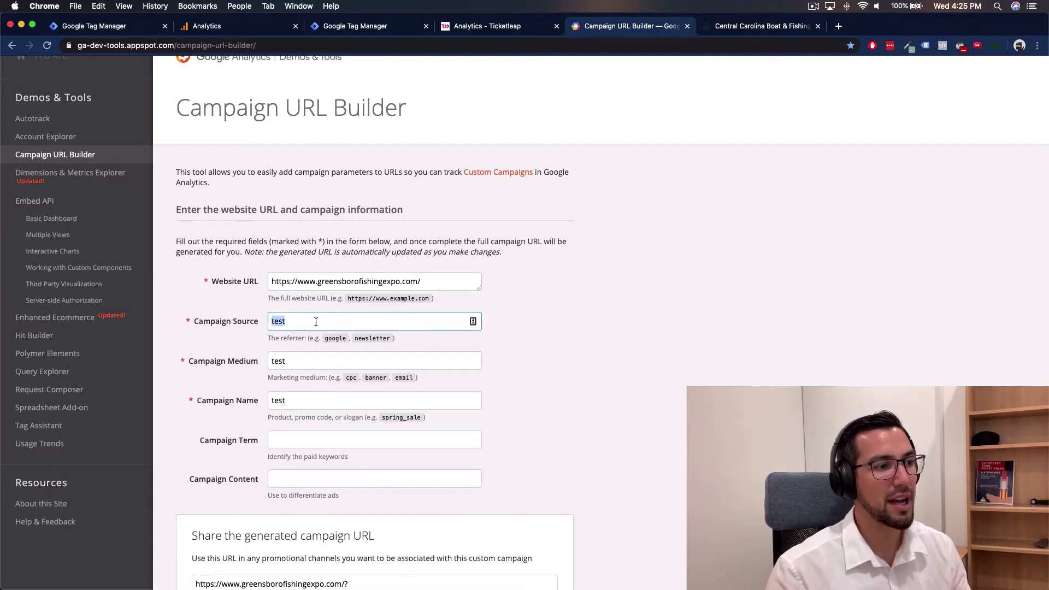
{"action": "left_click", "coordinate": [308, 321]}
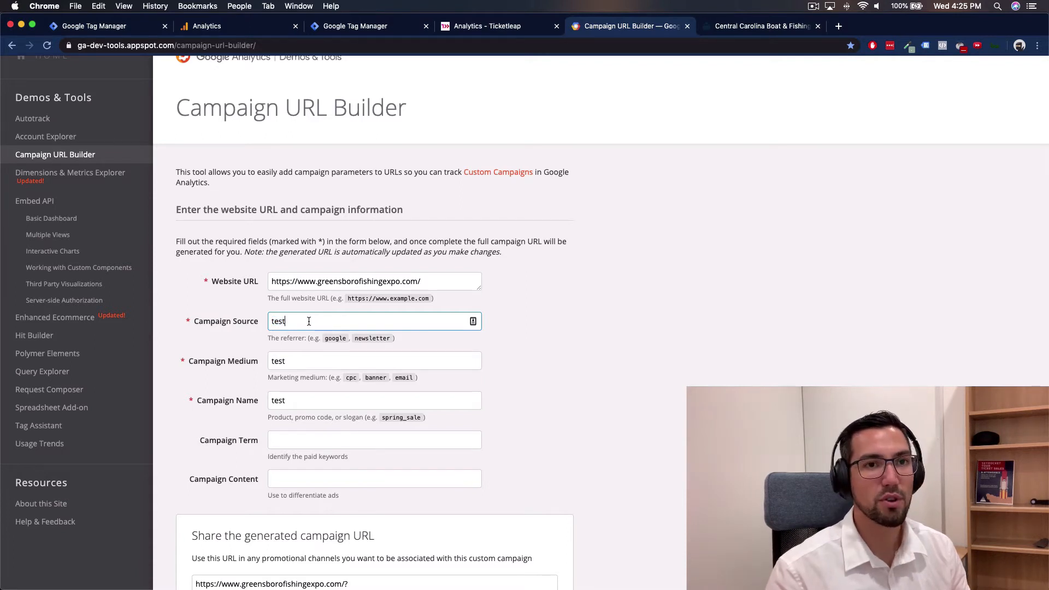
{"action": "double_click", "coordinate": [303, 321]}
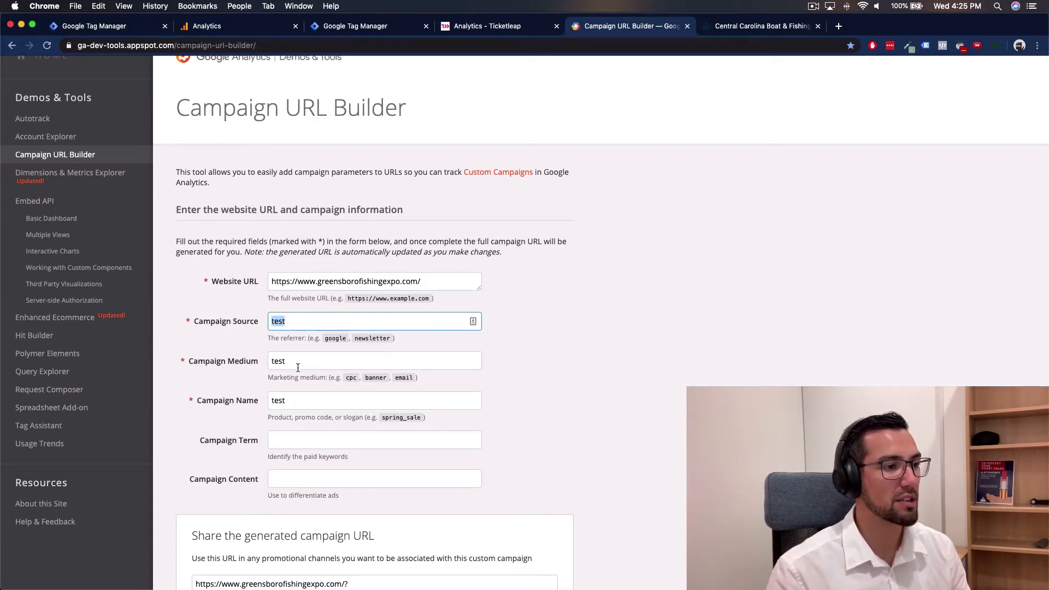
{"action": "left_click", "coordinate": [614, 399]}
{"action": "left_click_drag", "start_coordinate": [194, 321], "coordinate": [302, 321]}
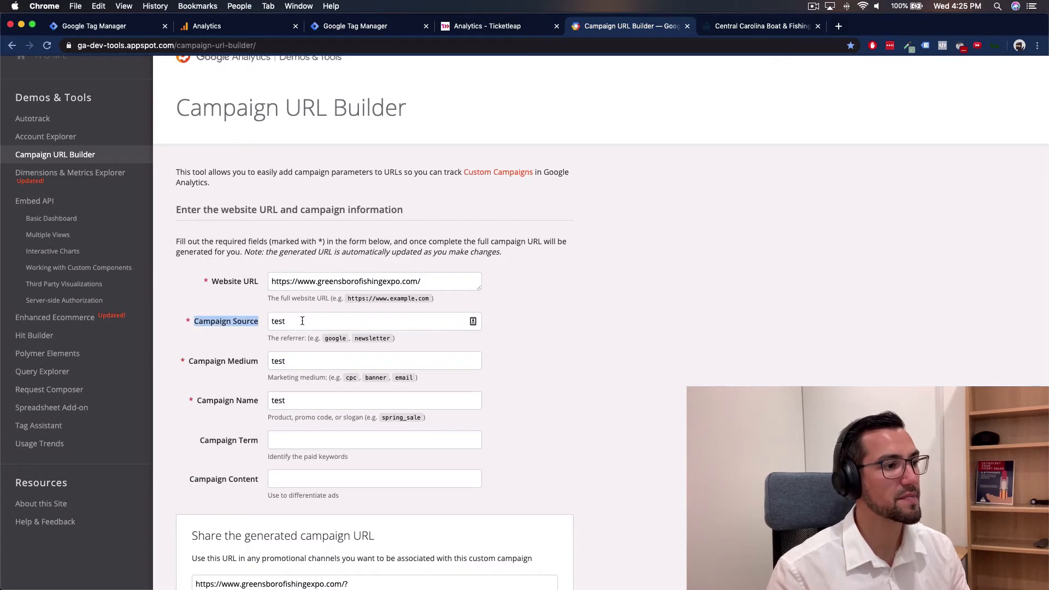
{"action": "left_click_drag", "start_coordinate": [208, 361], "coordinate": [289, 362]}
{"action": "left_click_drag", "start_coordinate": [206, 400], "coordinate": [306, 400]}
{"action": "left_click", "coordinate": [669, 386]}
Copy the generated campaign URL with its test source, medium and campaign parameters and load it in a new incognito window
{"action": "scroll", "coordinate": [669, 386], "scroll_direction": "down", "scroll_amount": 6}
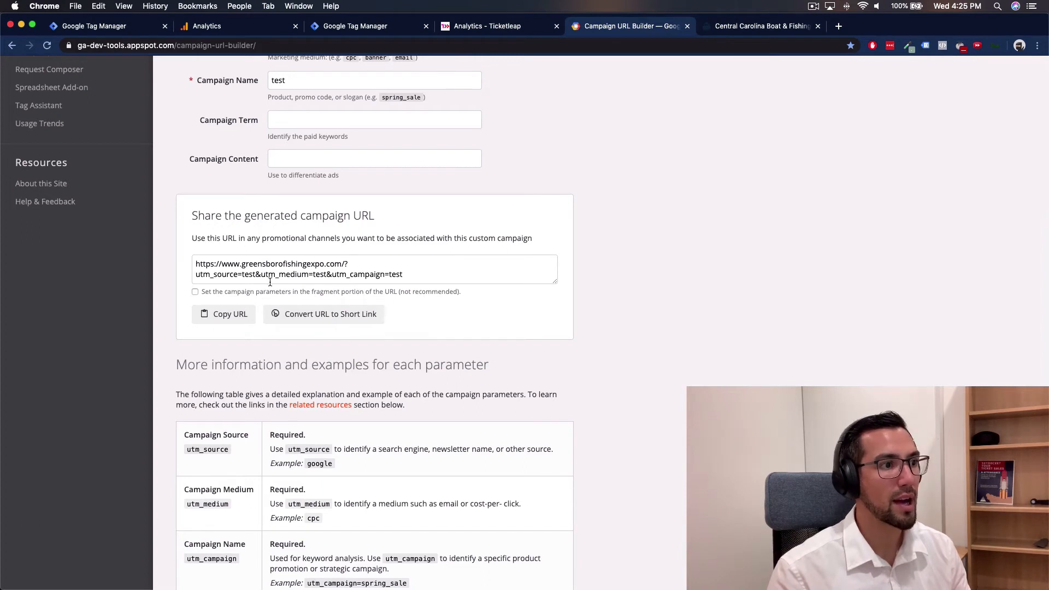
{"action": "left_click", "coordinate": [233, 314]}
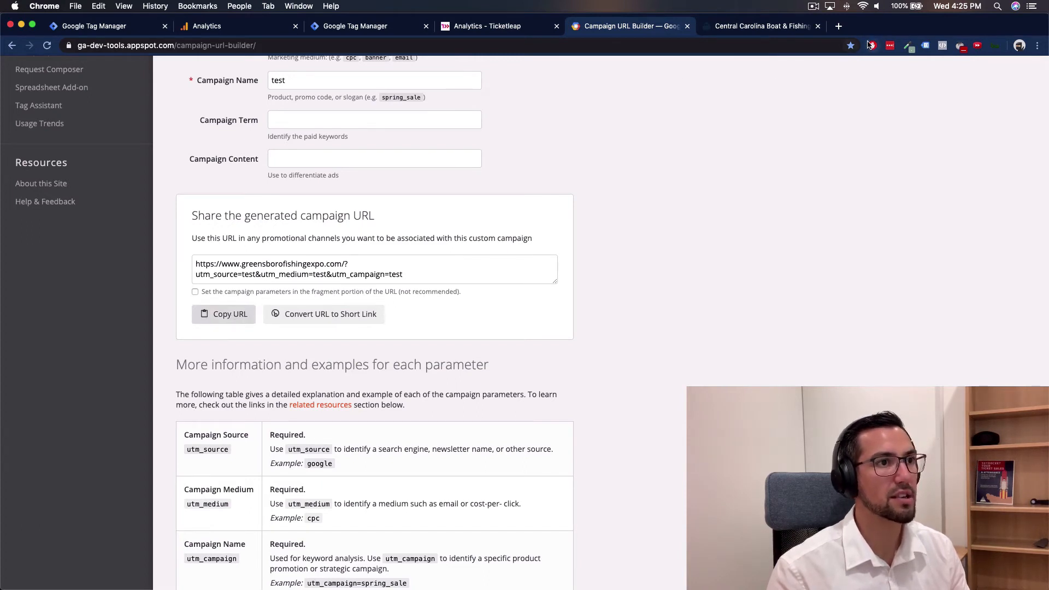
{"action": "left_click", "coordinate": [45, 6]}
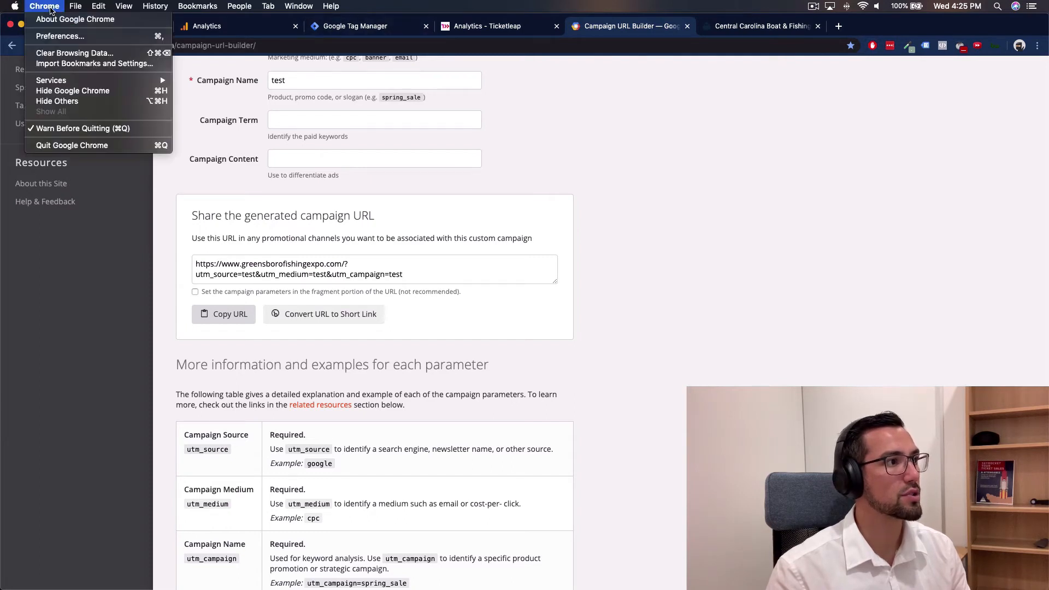
{"action": "mouse_move", "coordinate": [75, 6]}
{"action": "left_click", "coordinate": [61, 40]}
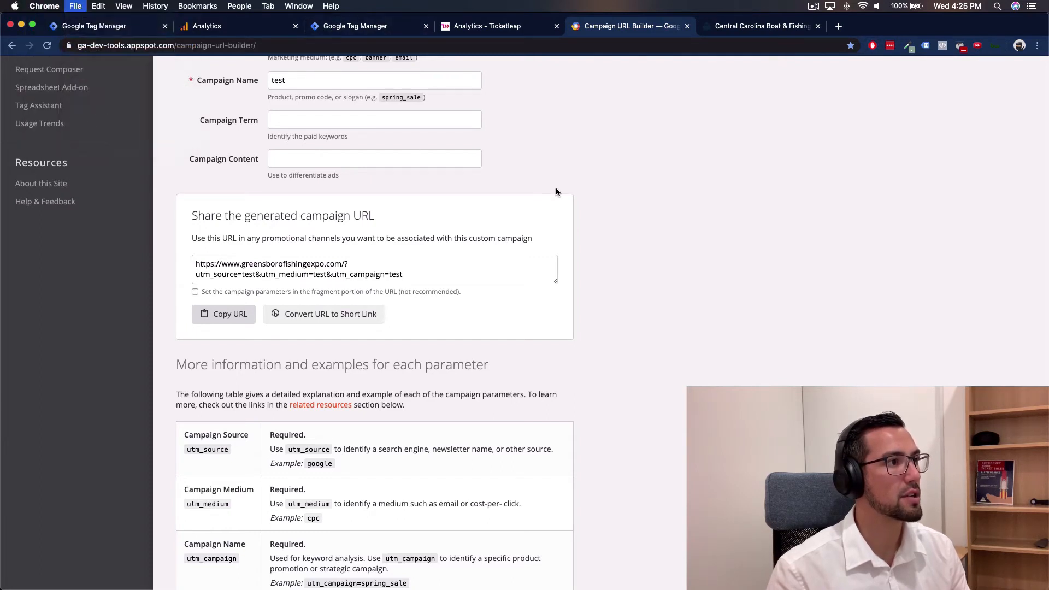
{"action": "key", "text": "super+v"}
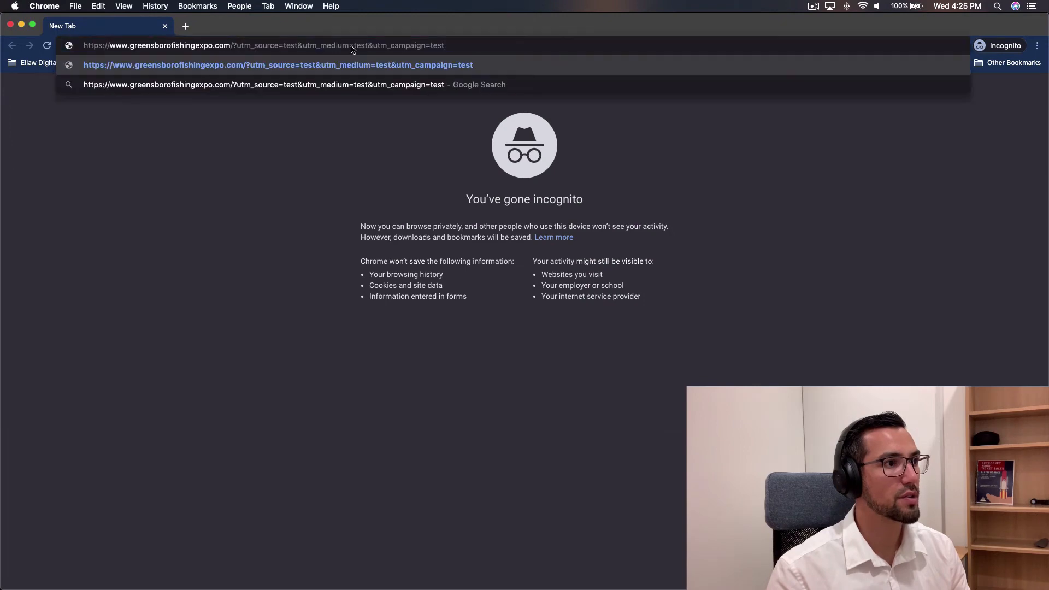
{"action": "key", "text": "Return"}
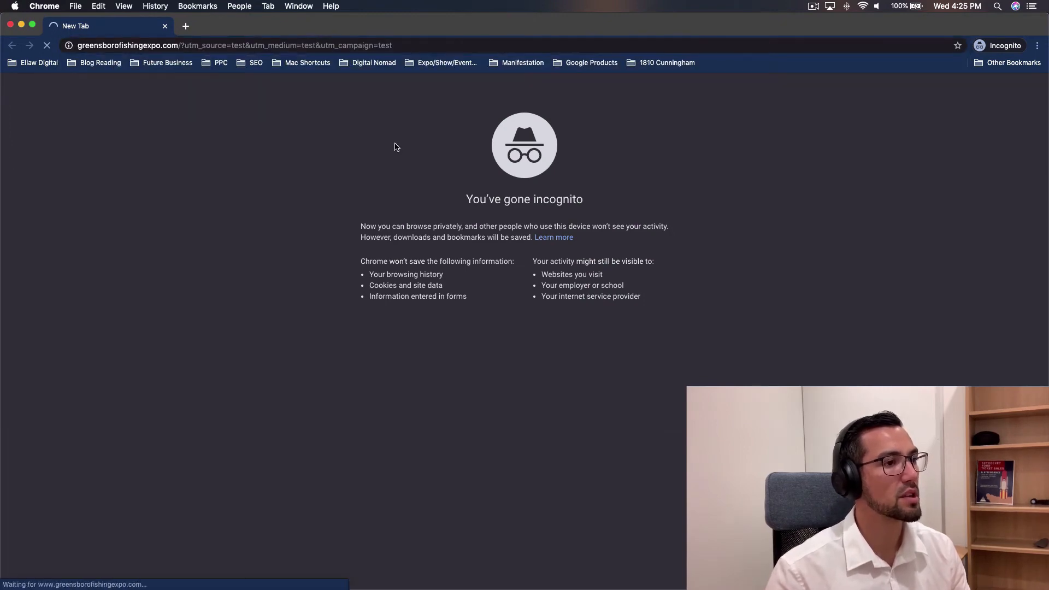
Switch to Google Analytics and check the active page and visitor location in the Realtime Overview report
{"action": "key", "text": "super+grave"}
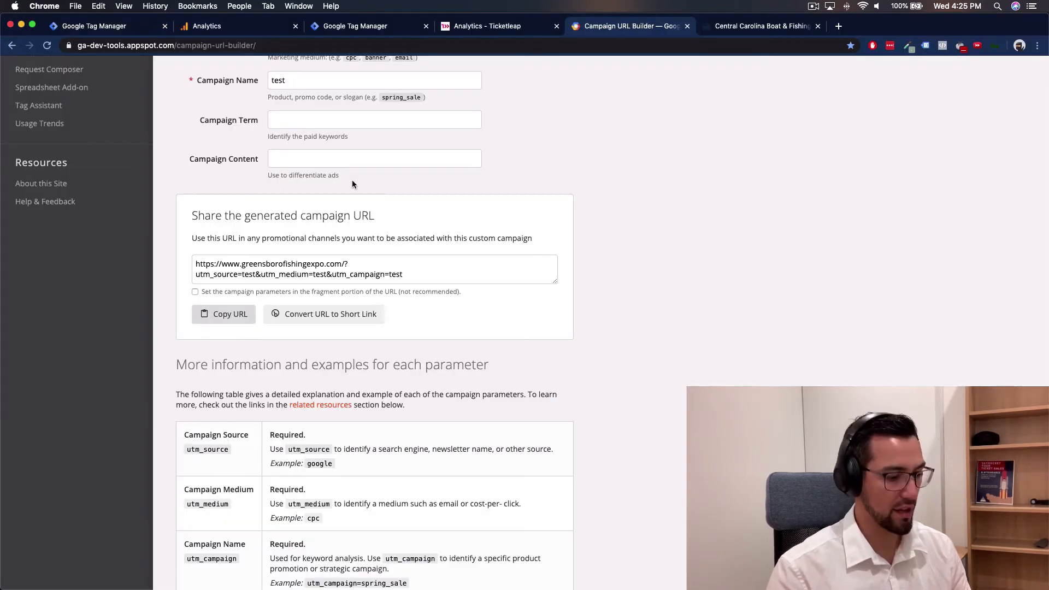
{"action": "left_click", "coordinate": [771, 171]}
{"action": "left_click", "coordinate": [247, 28]}
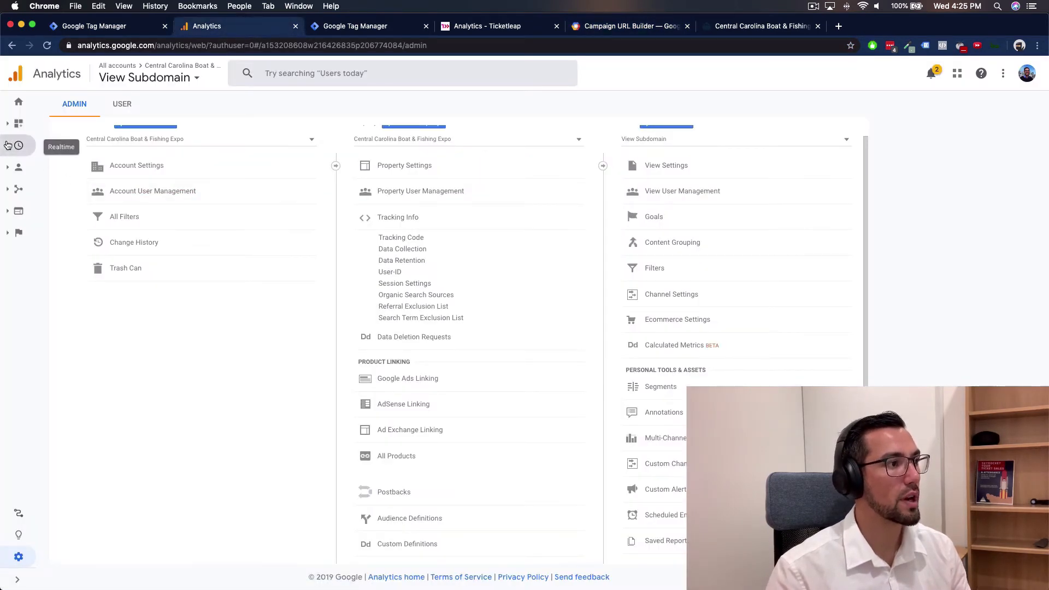
{"action": "left_click", "coordinate": [22, 163]}
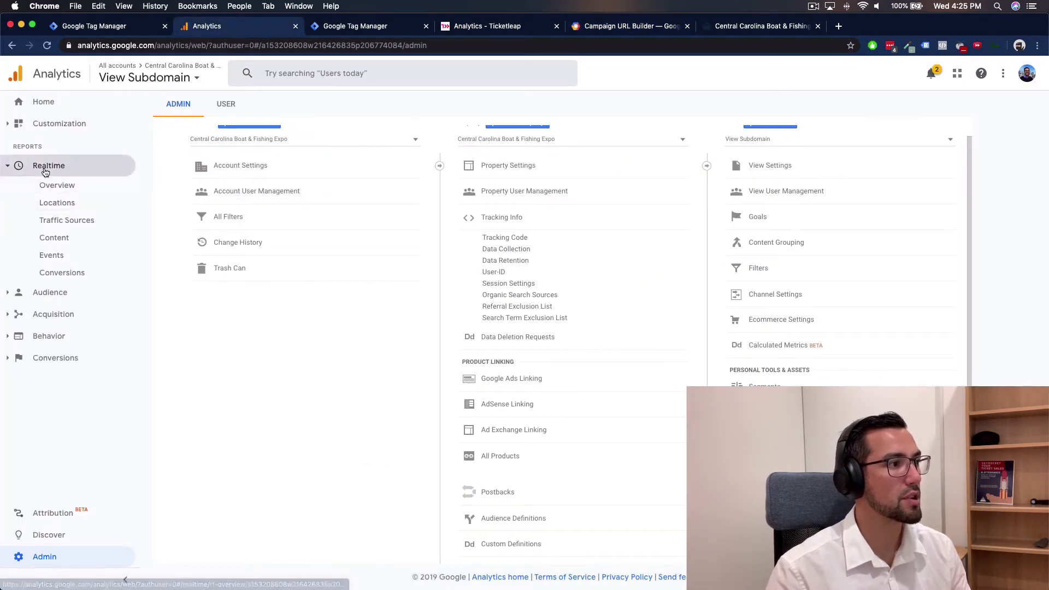
{"action": "left_click", "coordinate": [64, 188]}
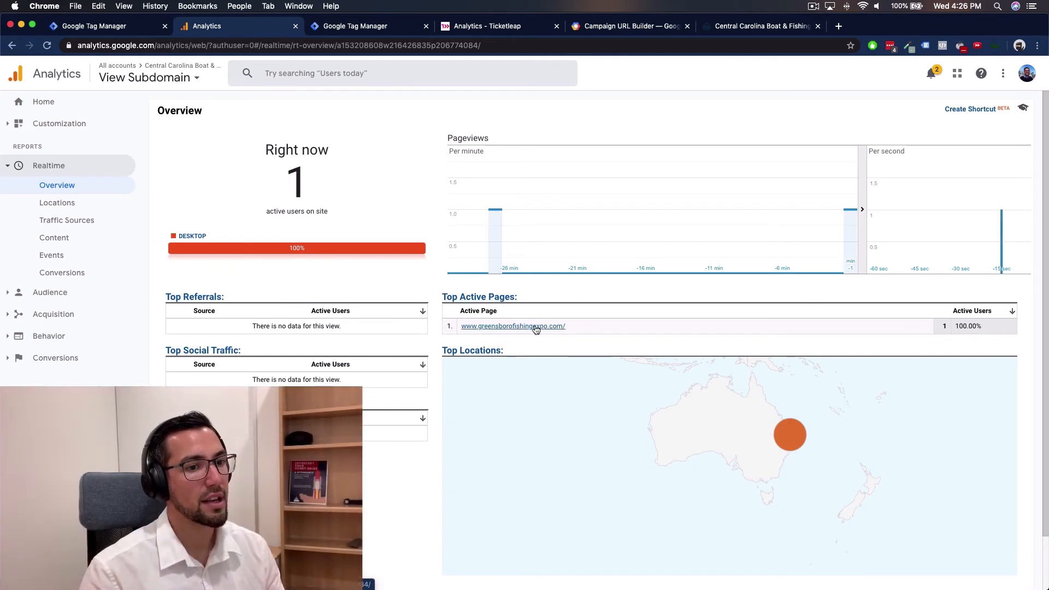
{"action": "mouse_move", "coordinate": [789, 434]}
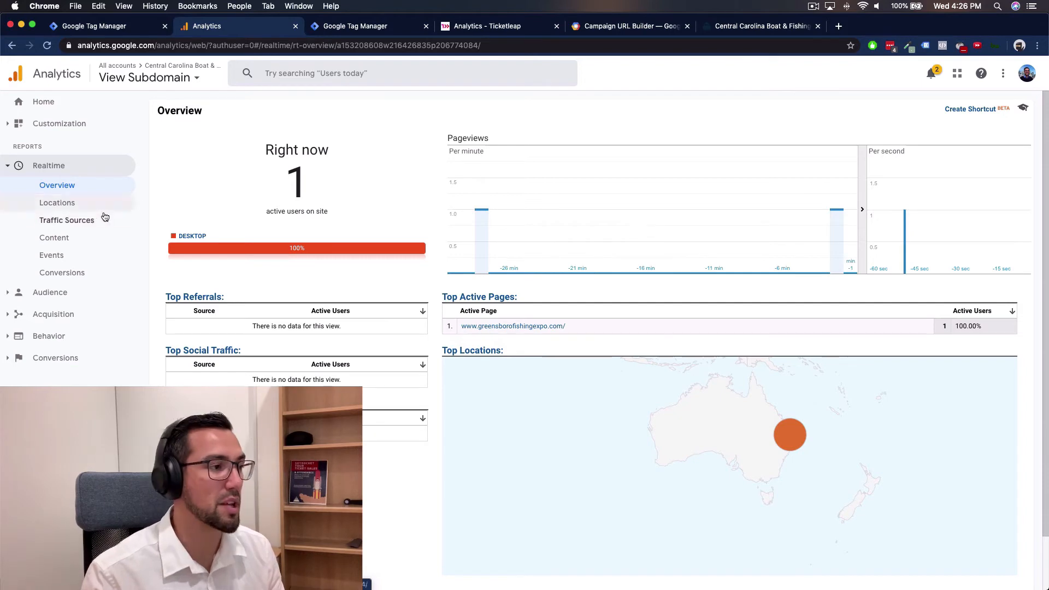
Filter the Realtime Traffic Sources report by the source "test" and open the Content report
{"action": "left_click", "coordinate": [76, 222]}
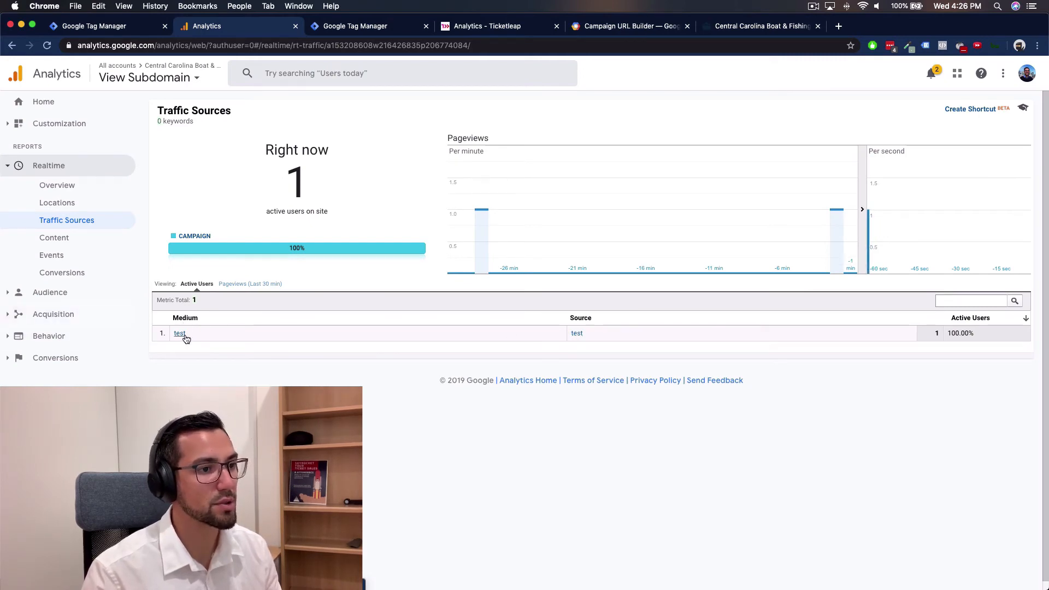
{"action": "left_click", "coordinate": [577, 334]}
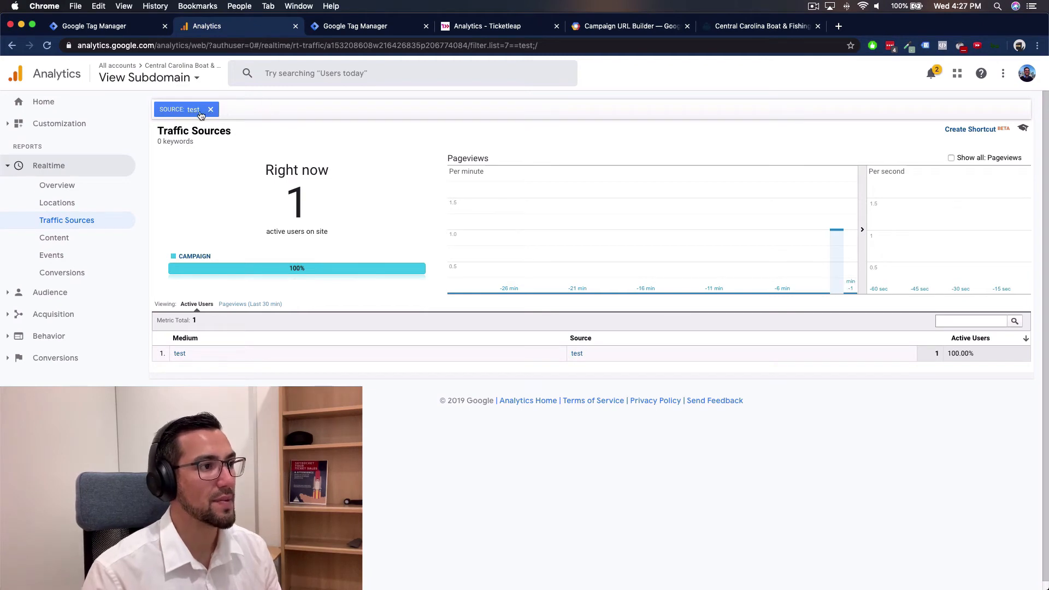
{"action": "left_click", "coordinate": [63, 243]}
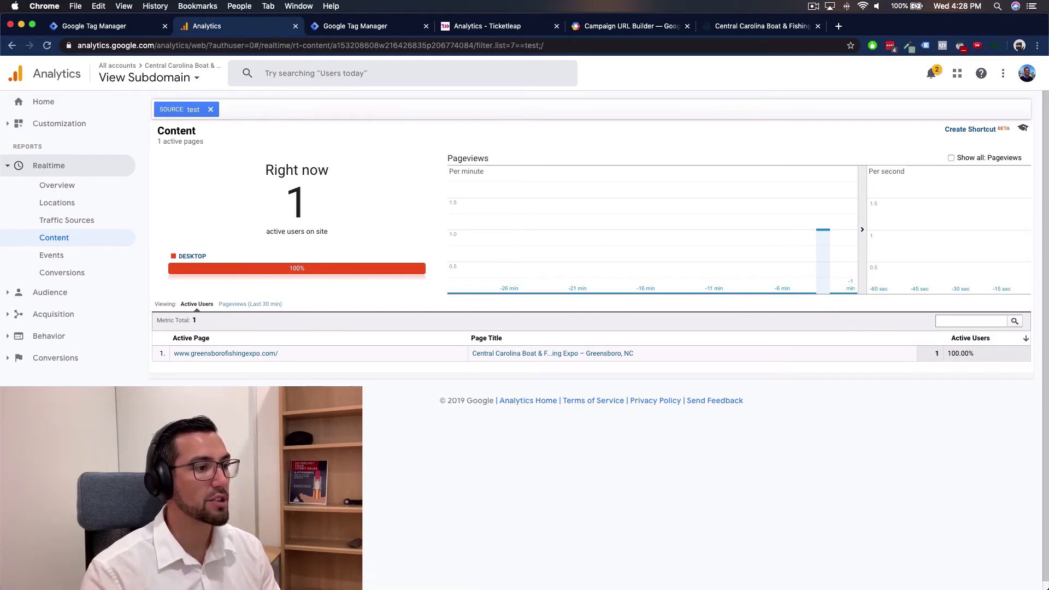
Visit the Show Features page in the incognito window and check the active page in the Realtime Content report
{"action": "key", "text": "super+grave"}
{"action": "mouse_move", "coordinate": [566, 109]}
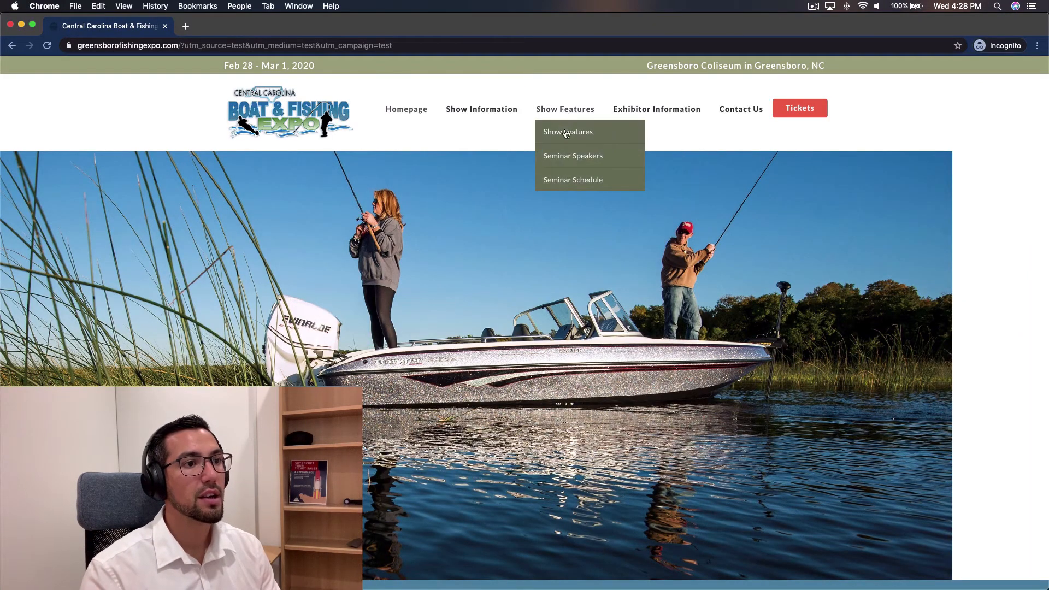
{"action": "left_click", "coordinate": [565, 134]}
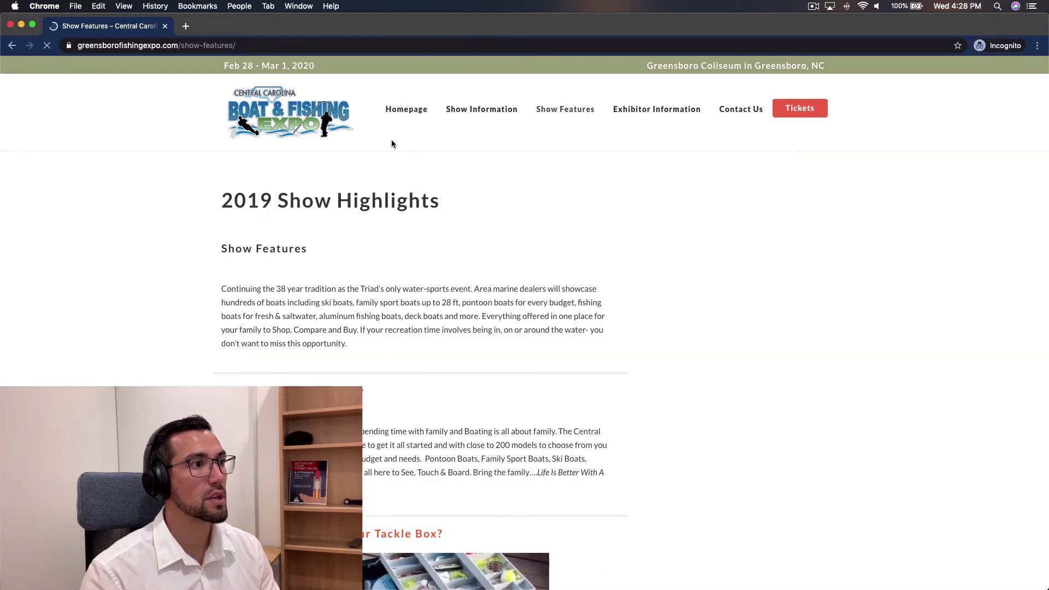
{"action": "scroll", "coordinate": [142, 263], "scroll_direction": "down", "scroll_amount": 2}
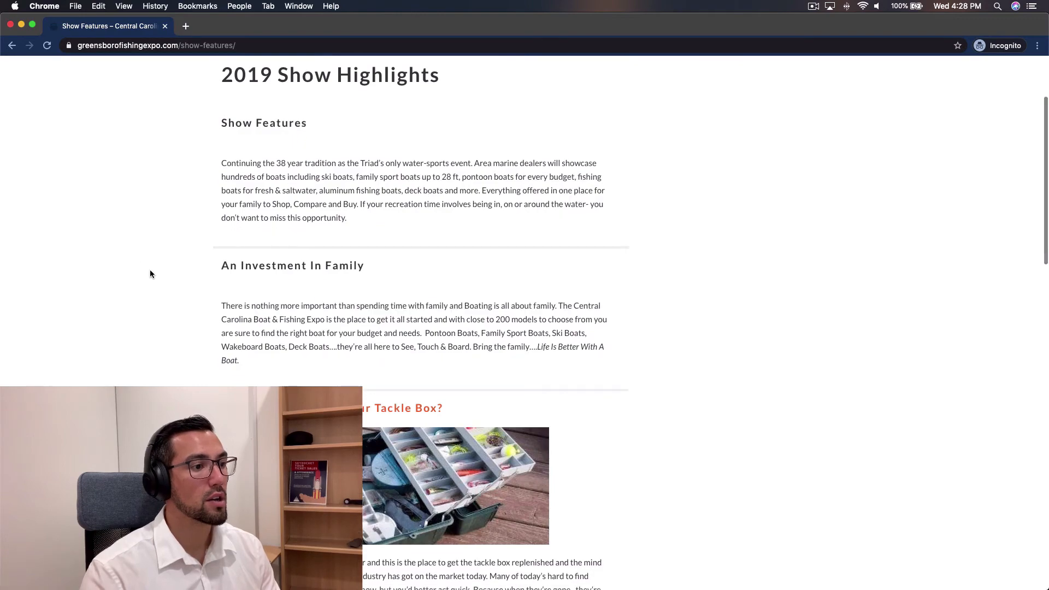
{"action": "scroll", "coordinate": [150, 270], "scroll_direction": "down", "scroll_amount": 1}
{"action": "scroll", "coordinate": [149, 269], "scroll_direction": "up", "scroll_amount": 4}
{"action": "key", "text": "super+grave"}
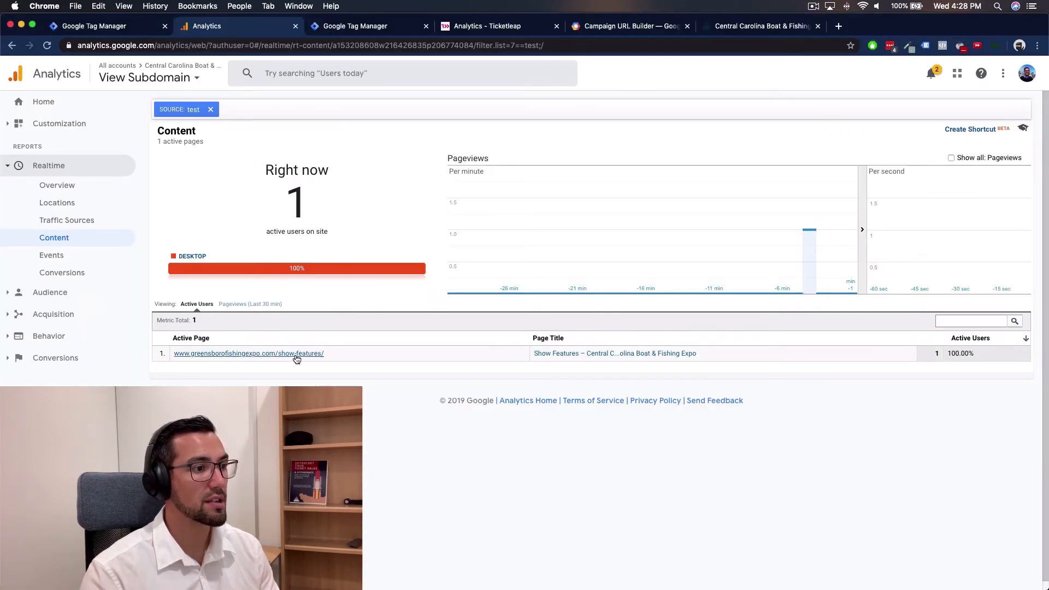
Visit the Become an Exhibitor page in the incognito window and check the active page in the Realtime Content report
{"action": "key", "text": "super+grave"}
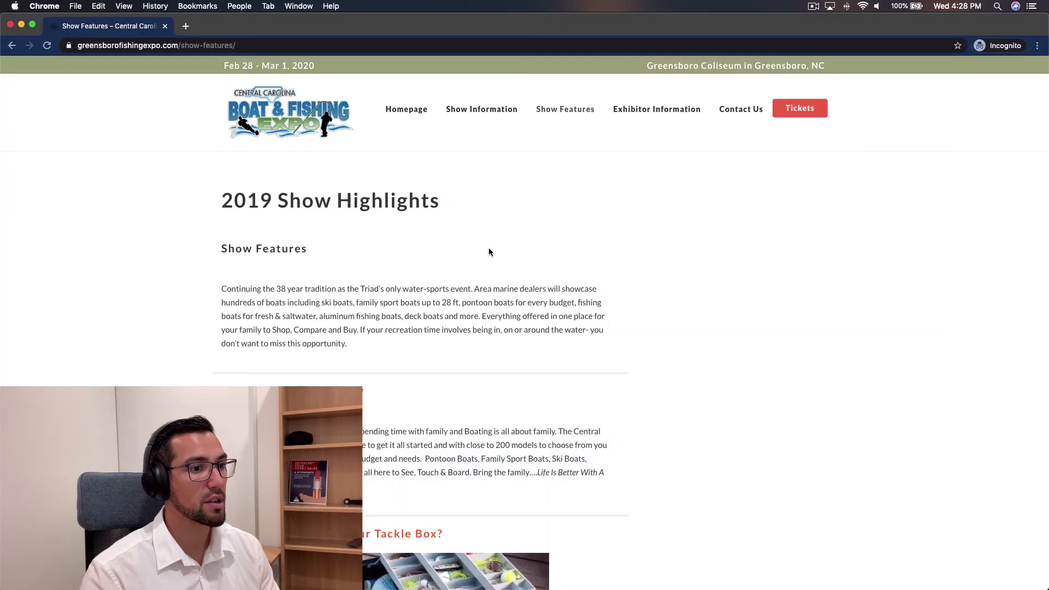
{"action": "mouse_move", "coordinate": [665, 110]}
{"action": "left_click", "coordinate": [663, 131]}
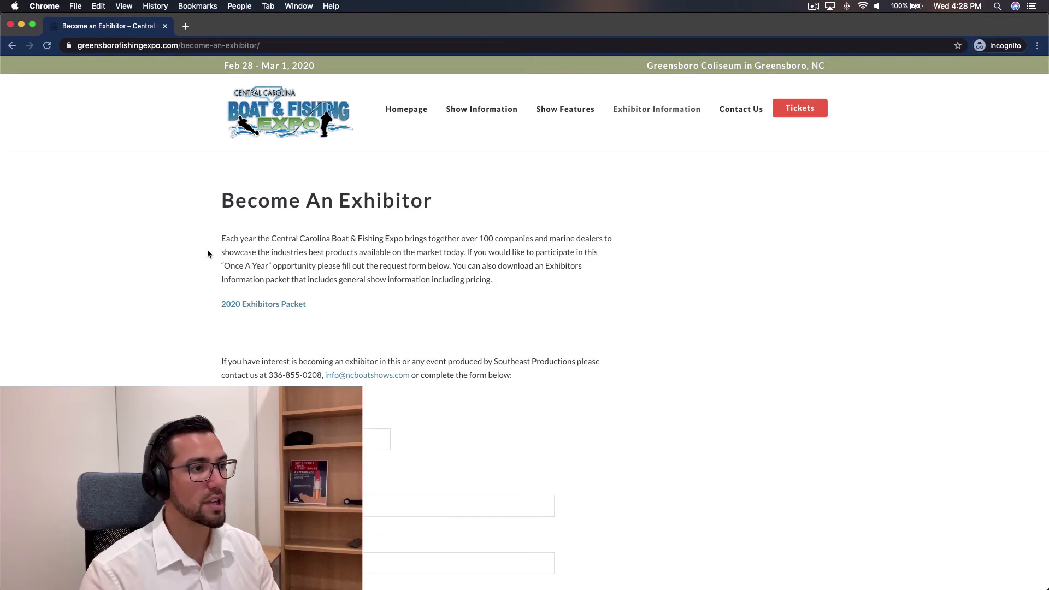
{"action": "key", "text": "super+grave"}
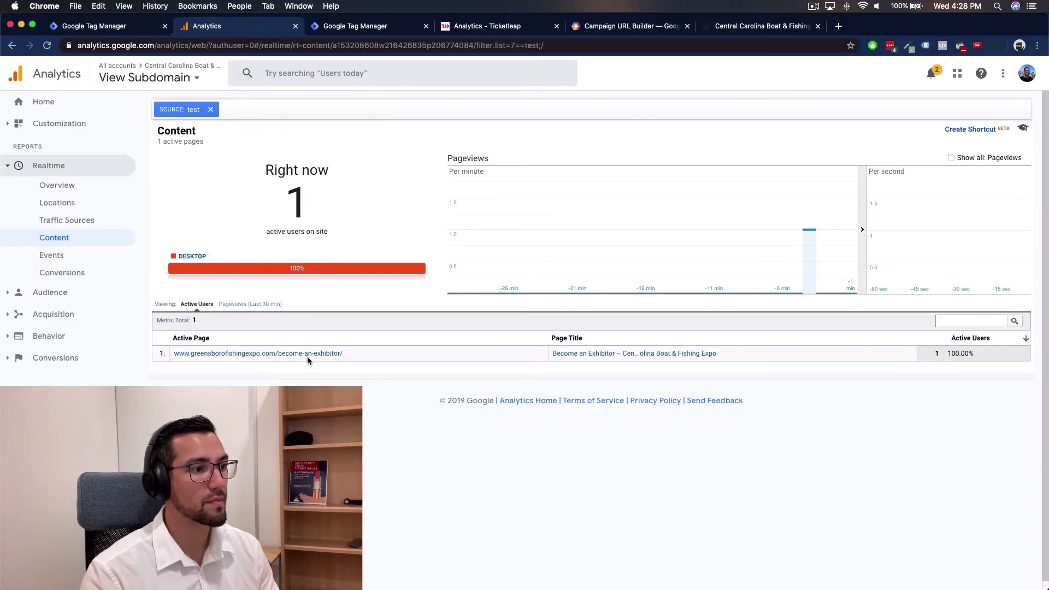
Open the expo's Ticketleap ticket page from the incognito site, then return to the main browser window
{"action": "key", "text": "super+grave"}
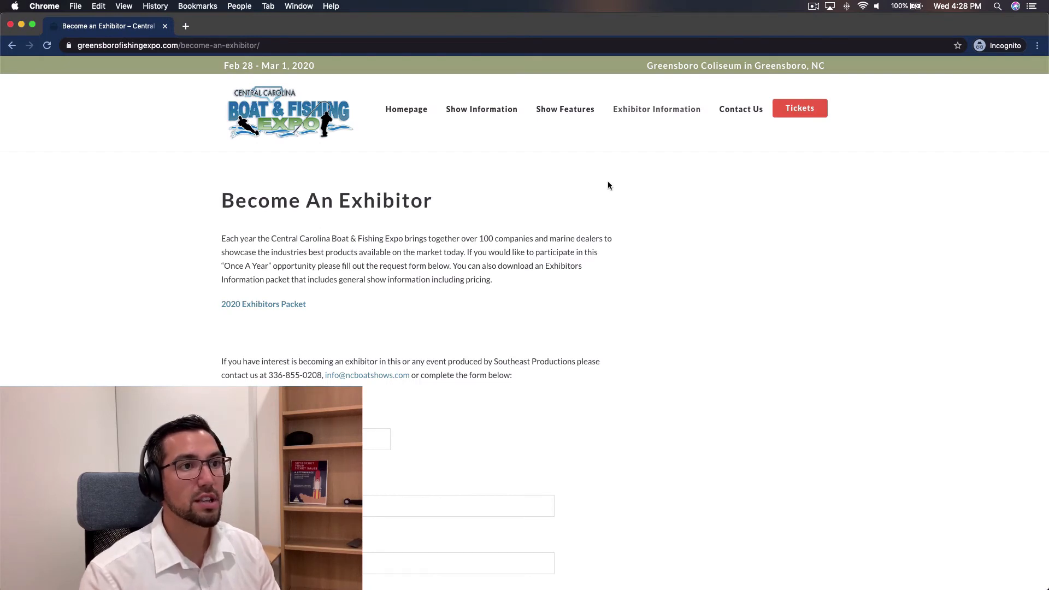
{"action": "left_click", "coordinate": [809, 114]}
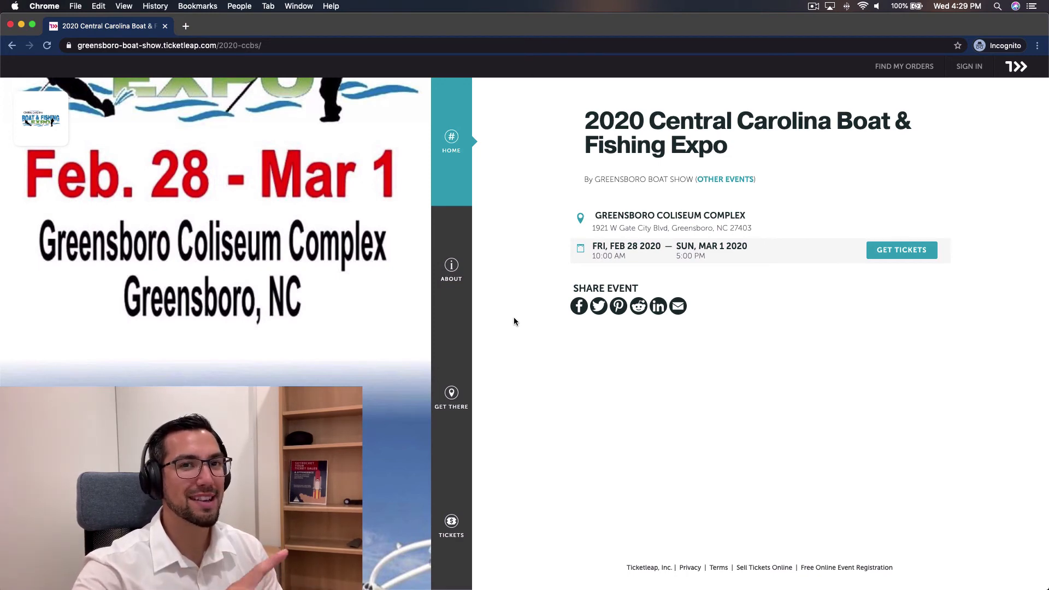
{"action": "key", "text": "super+grave"}
Switch to the expo's Tag Manager container and inspect the configuration of the GA - Pageview - All Pages tag
{"action": "left_click", "coordinate": [365, 26]}
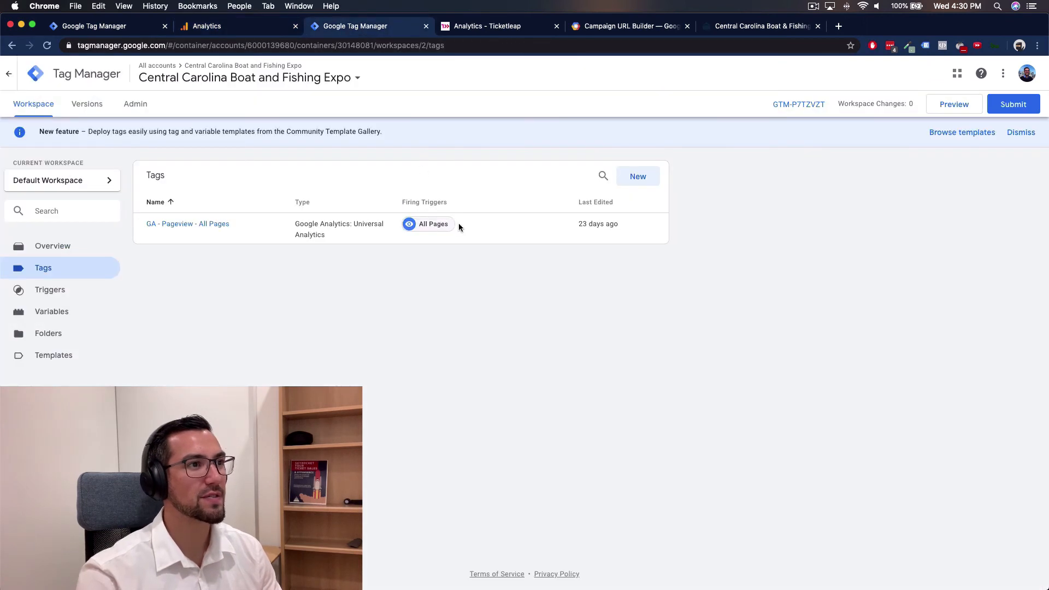
{"action": "left_click", "coordinate": [212, 225]}
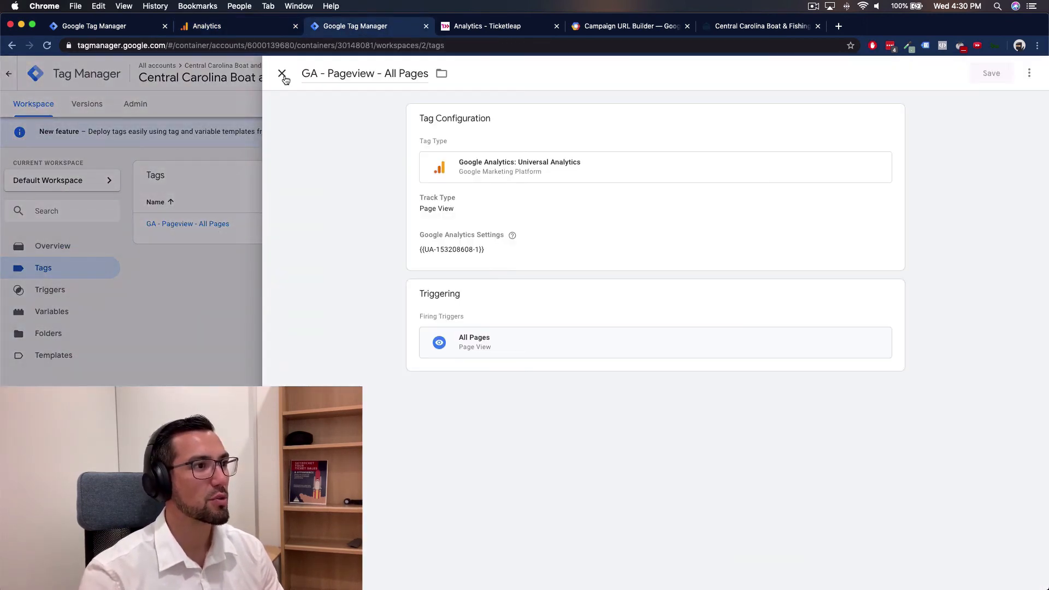
{"action": "left_click", "coordinate": [282, 76]}
Set the Auto Link Domains of the Google Analytics settings variable to greensborofishingexpo.com, ticketleap.com
{"action": "left_click", "coordinate": [66, 313]}
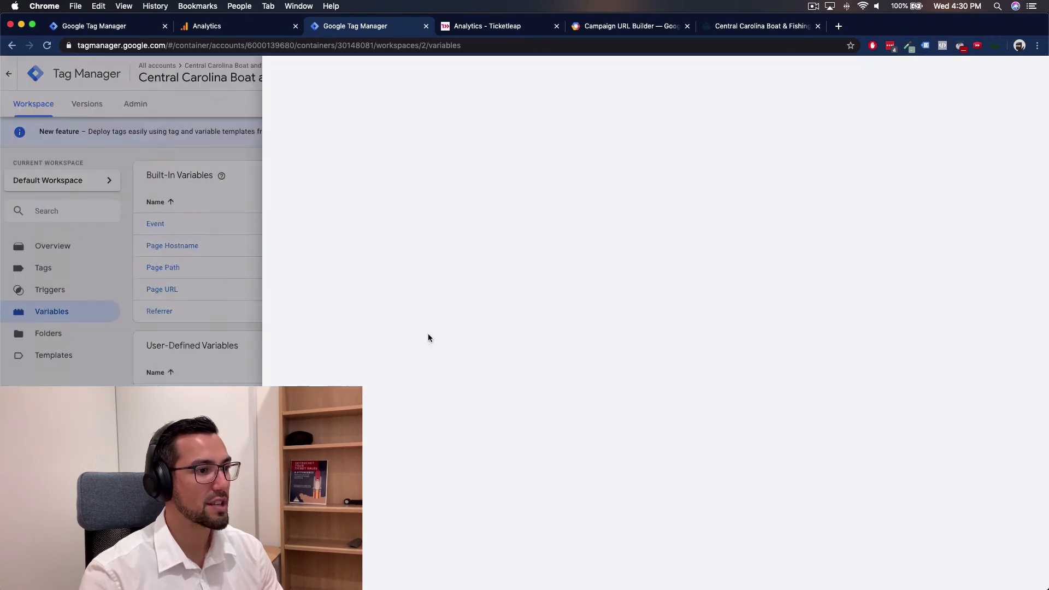
{"action": "left_click", "coordinate": [703, 328]}
{"action": "type", "text": "t"}
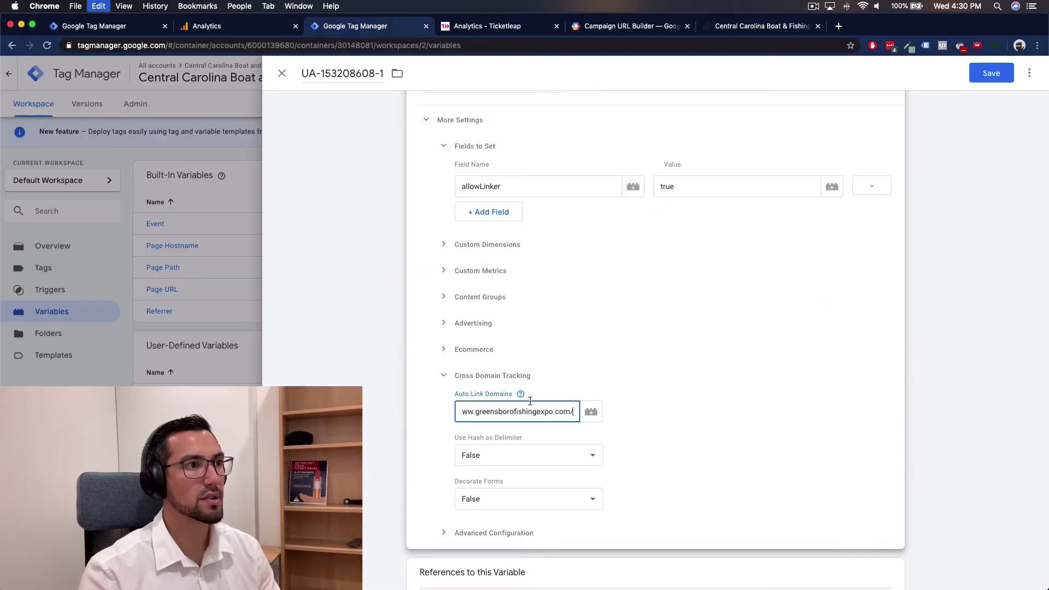
{"action": "type", "text": "icketleap.com"}
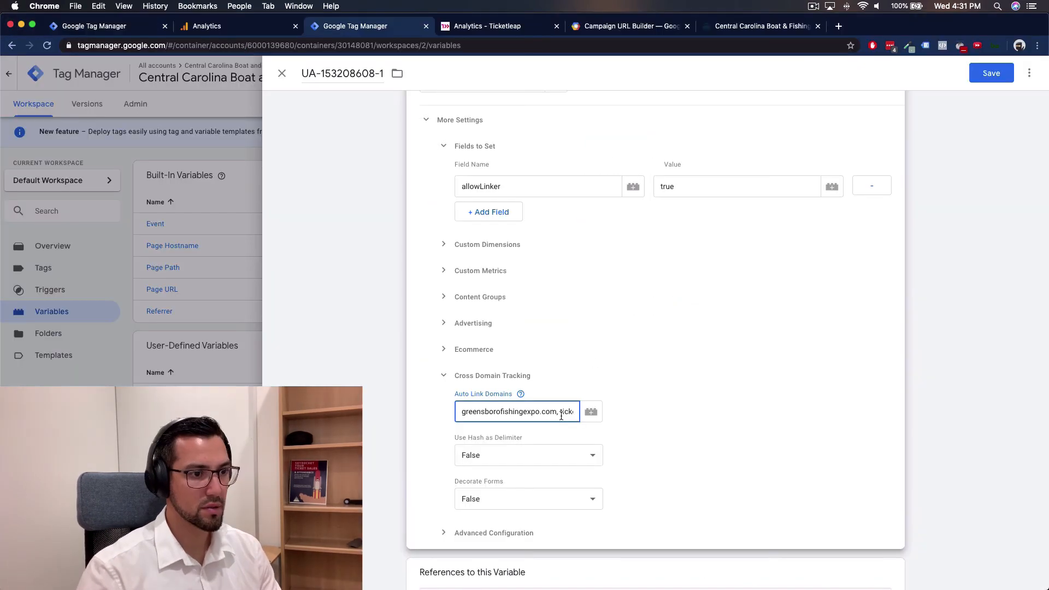
Save the Google Analytics settings variable and publish the workspace changes to the Live environment as a named version
{"action": "scroll", "coordinate": [560, 256], "scroll_direction": "up", "scroll_amount": 5}
{"action": "left_click", "coordinate": [998, 78]}
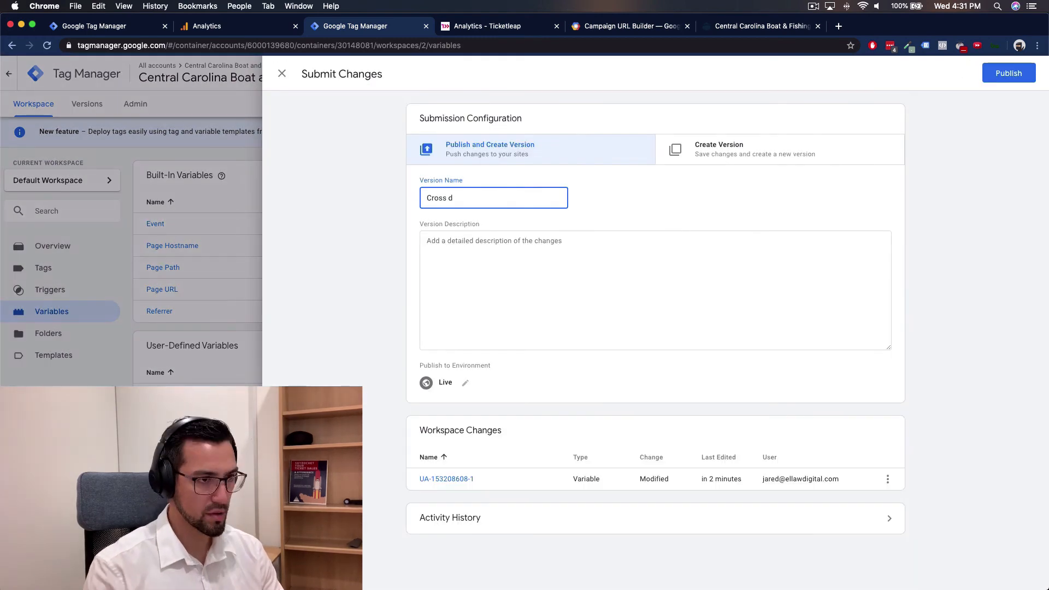
{"action": "left_click", "coordinate": [1006, 72]}
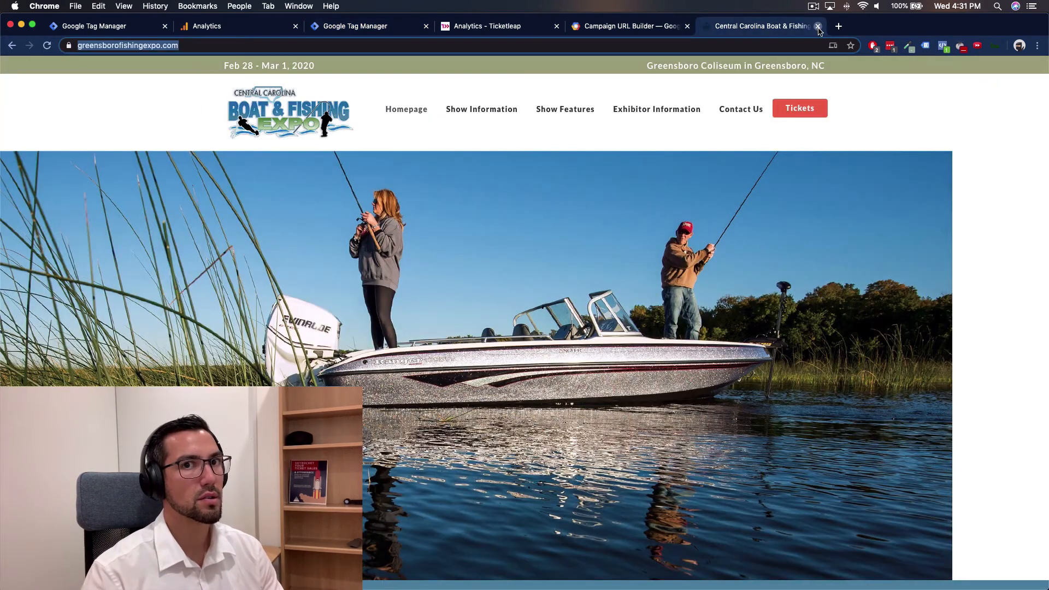
Close the expo site tab and set the campaign source, medium and name in the Campaign URL Builder to test2
{"action": "left_click", "coordinate": [817, 26]}
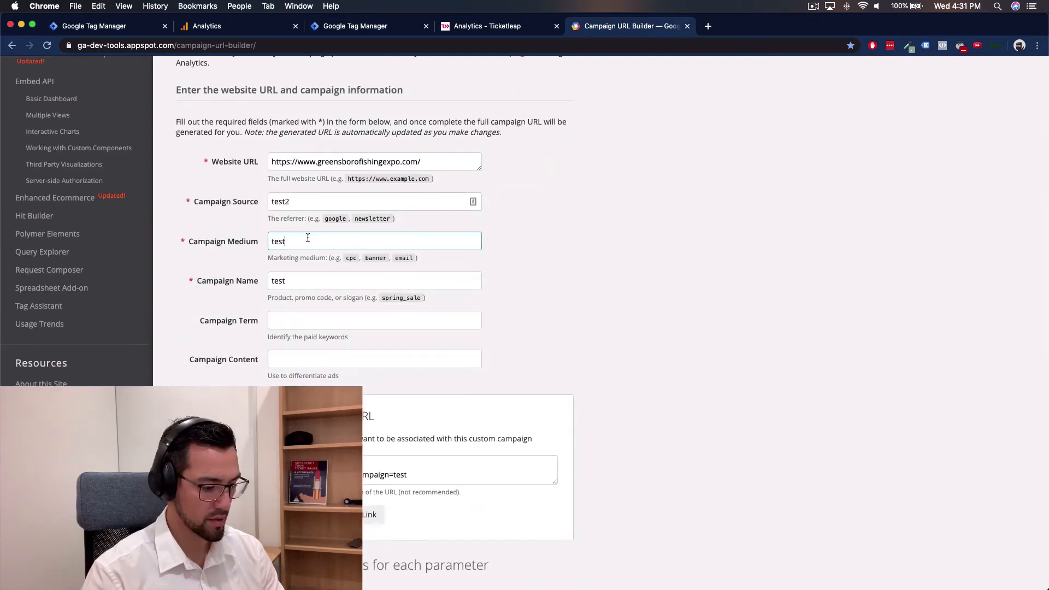
{"action": "scroll", "coordinate": [733, 197], "scroll_direction": "up", "scroll_amount": 3}
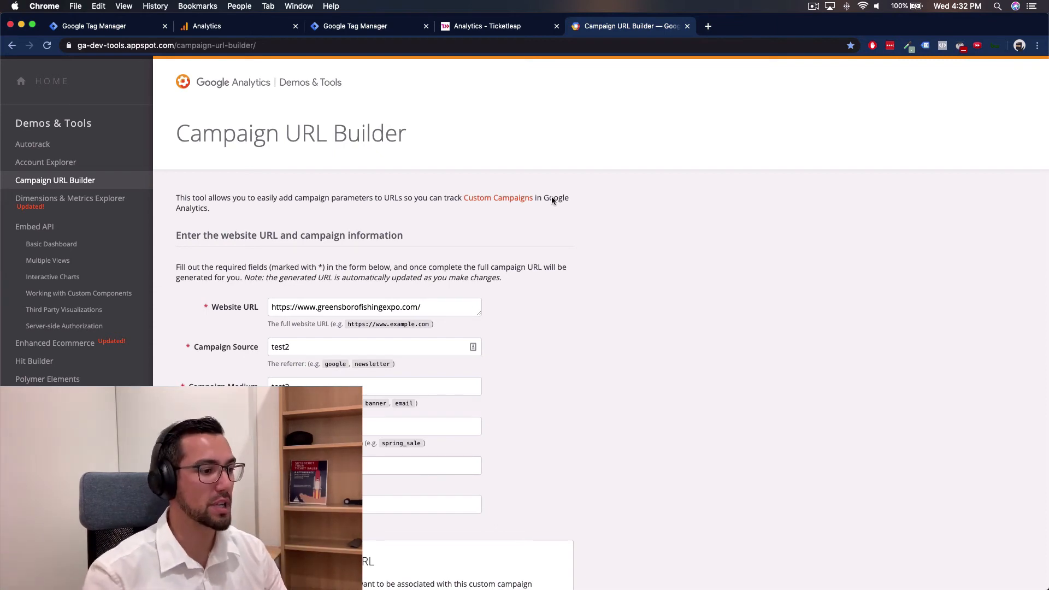
{"action": "scroll", "coordinate": [662, 259], "scroll_direction": "down", "scroll_amount": 3}
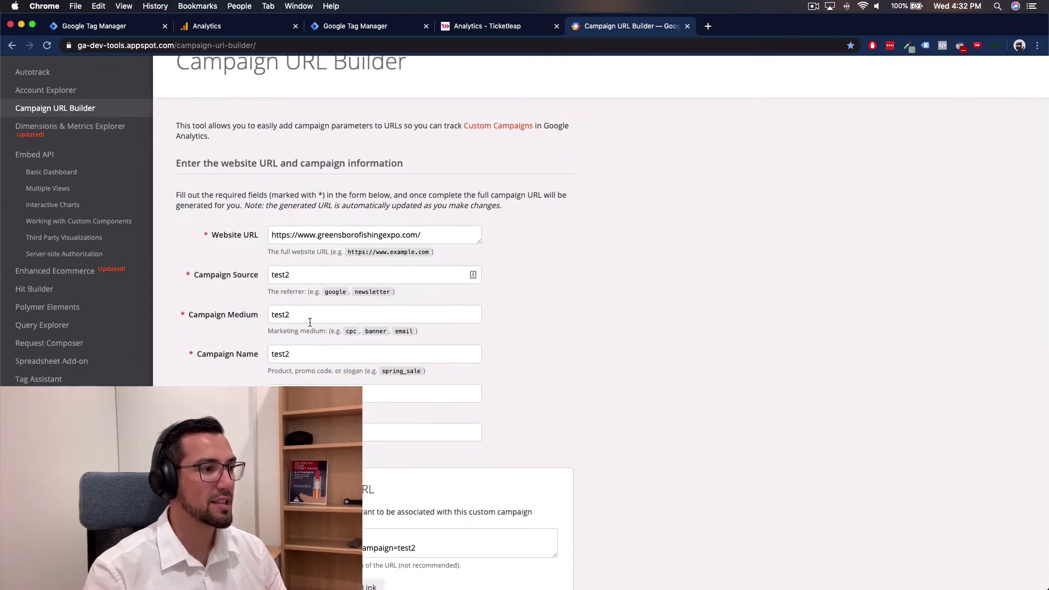
{"action": "scroll", "coordinate": [611, 349], "scroll_direction": "down", "scroll_amount": 5}
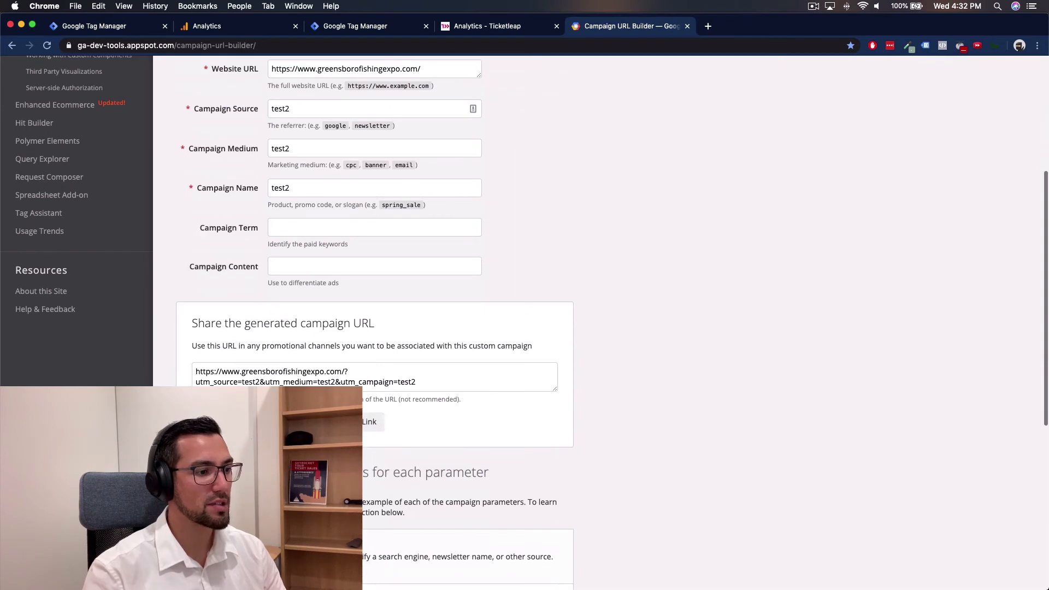
Open the generated greensborofishingexpo.com campaign URL tagged with test2 source, medium and campaign in a new incognito window
{"action": "left_click", "coordinate": [76, 6]}
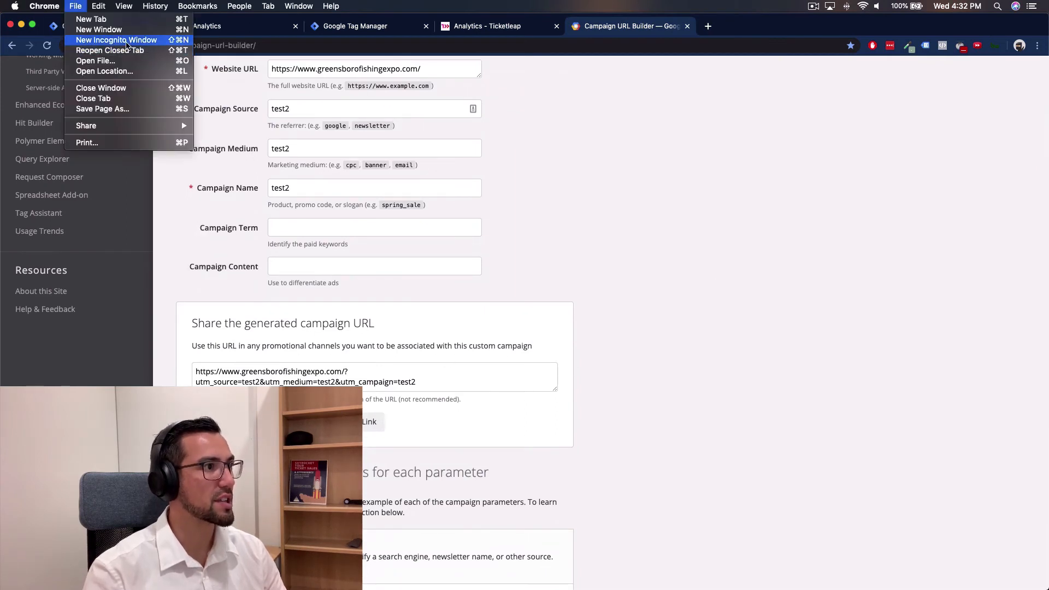
{"action": "left_click", "coordinate": [109, 40]}
{"action": "type", "text": "https://www.greensborofishingexpo.com/?utm_source=test2&utm_medium=test2&utm_campaign=test2"}
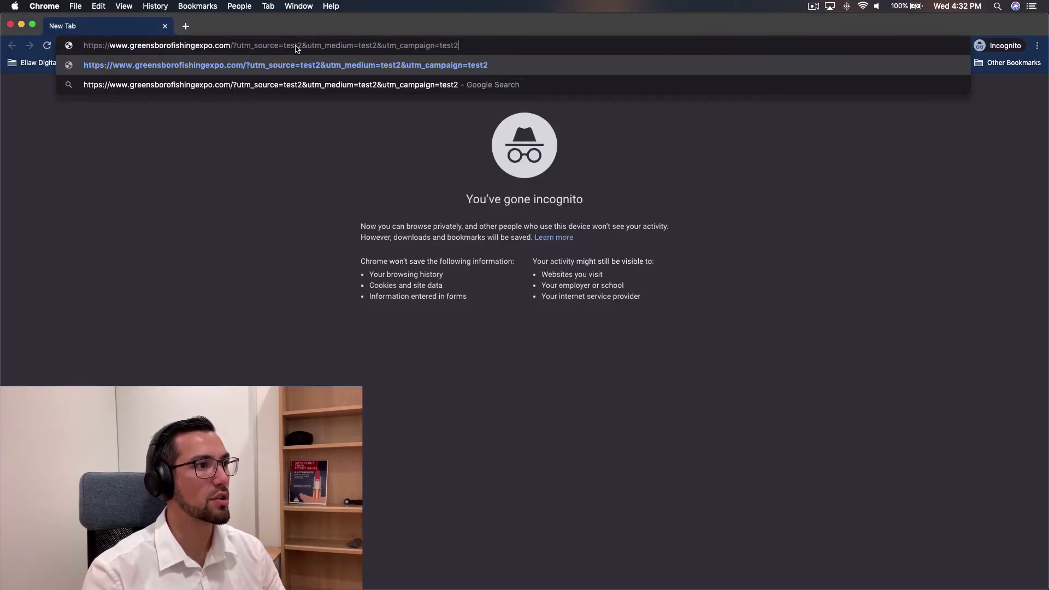
{"action": "key", "text": "Return"}
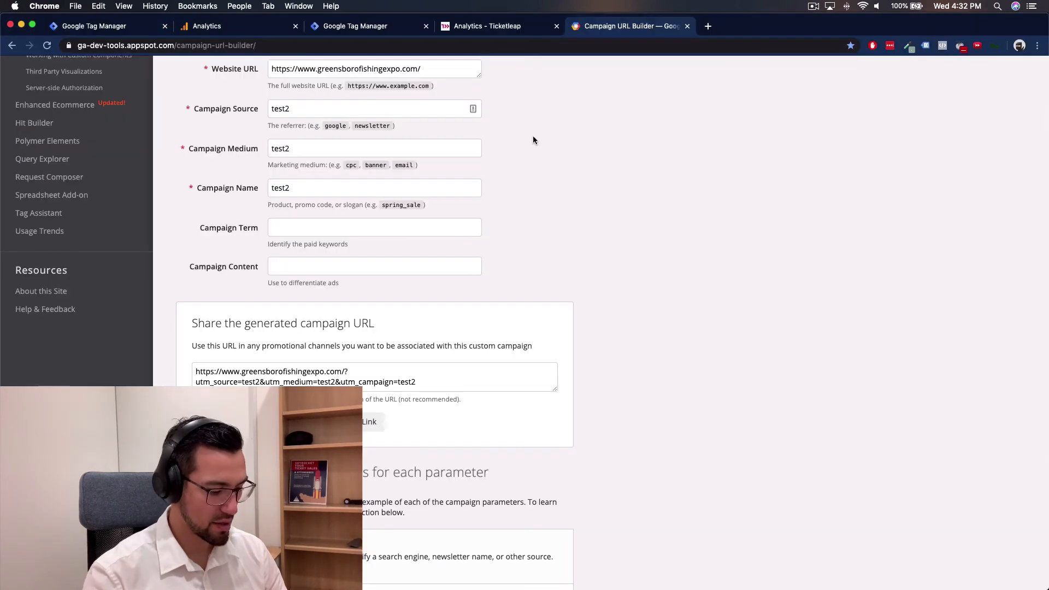
In Analytics Realtime, remove the test source filter and filter the Traffic Sources report by source test2
{"action": "left_click", "coordinate": [218, 25]}
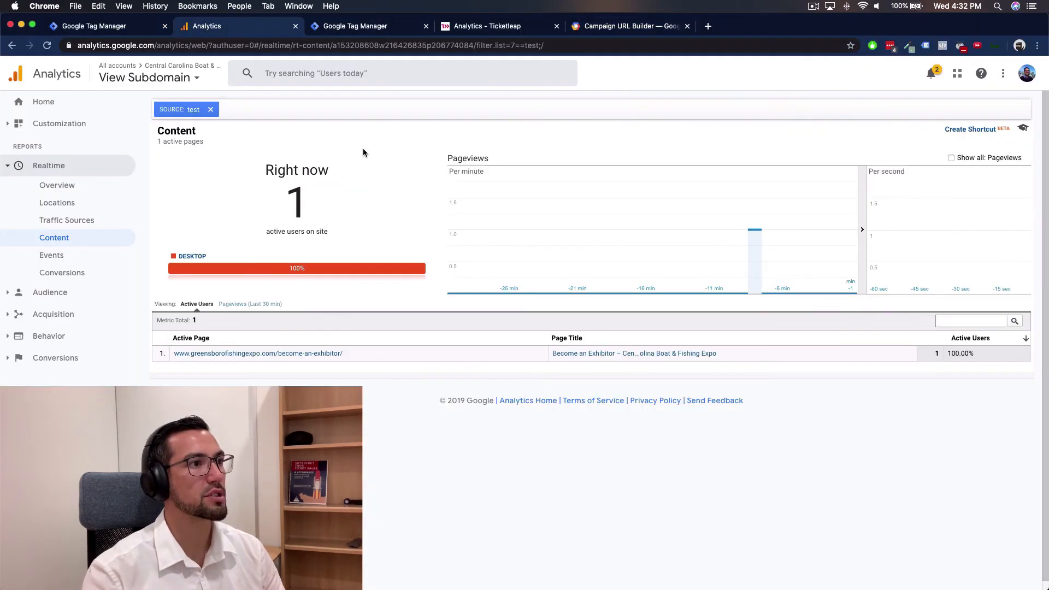
{"action": "left_click", "coordinate": [211, 110]}
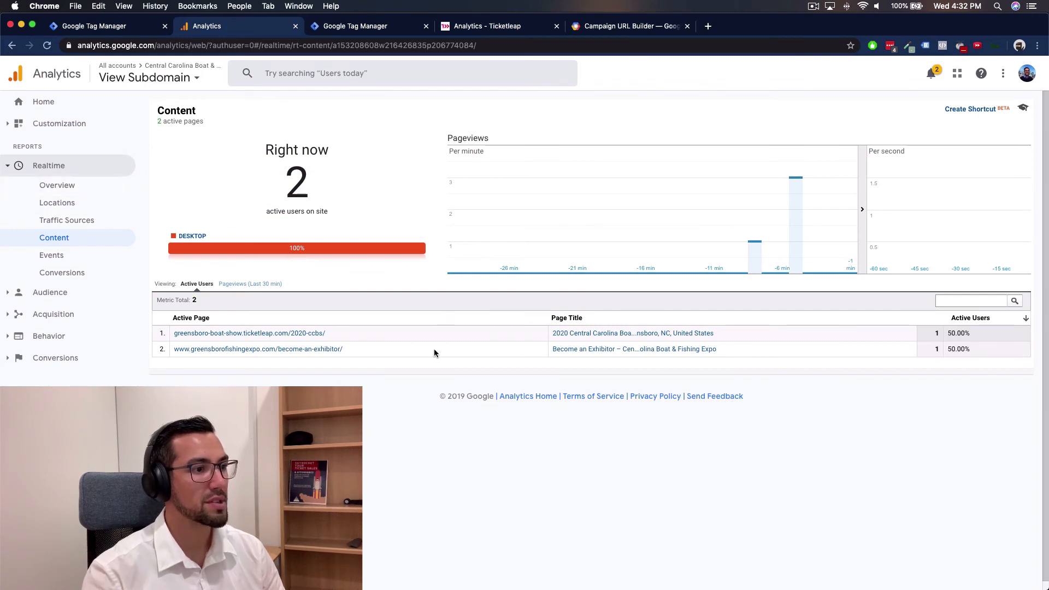
{"action": "left_click", "coordinate": [58, 220]}
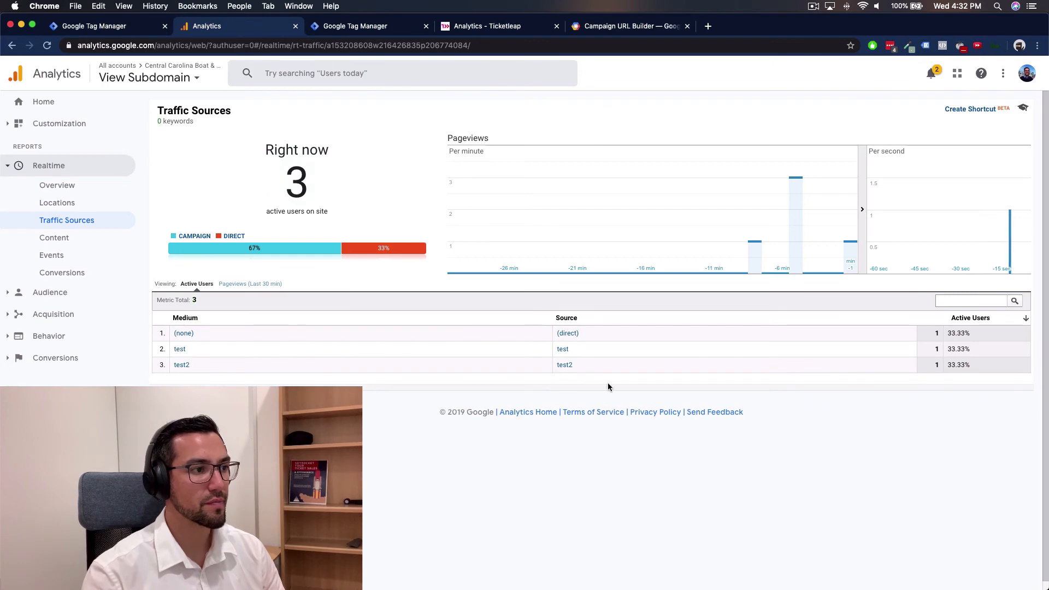
{"action": "left_click", "coordinate": [563, 365]}
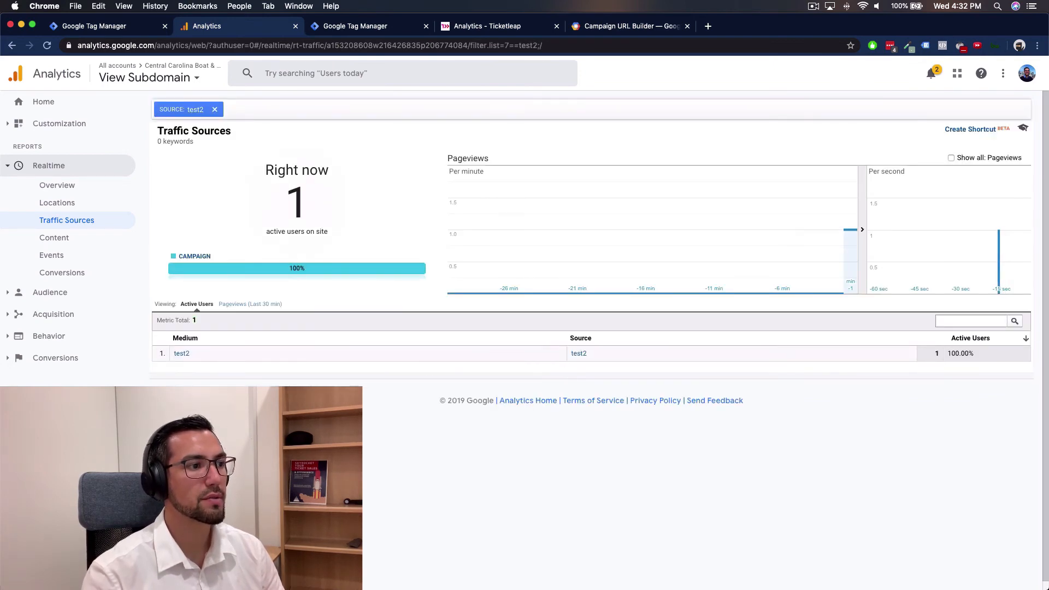
Visit the Contact Us page on the incognito expo site and check the active page in the Realtime Content report
{"action": "key", "text": "super+grave"}
{"action": "key", "text": "super+grave"}
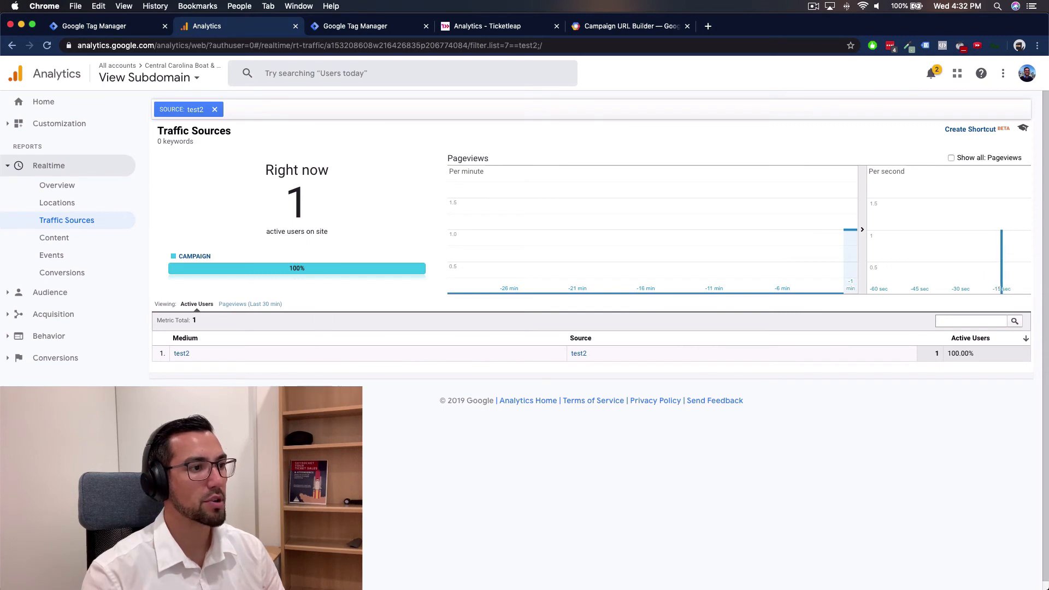
{"action": "key", "text": "super+grave"}
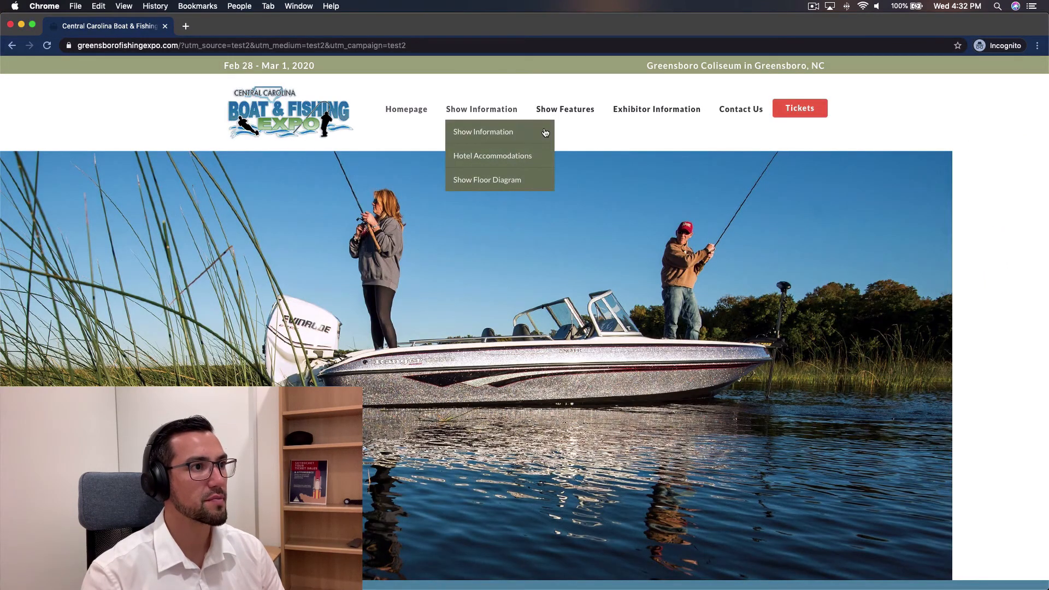
{"action": "mouse_move", "coordinate": [578, 114]}
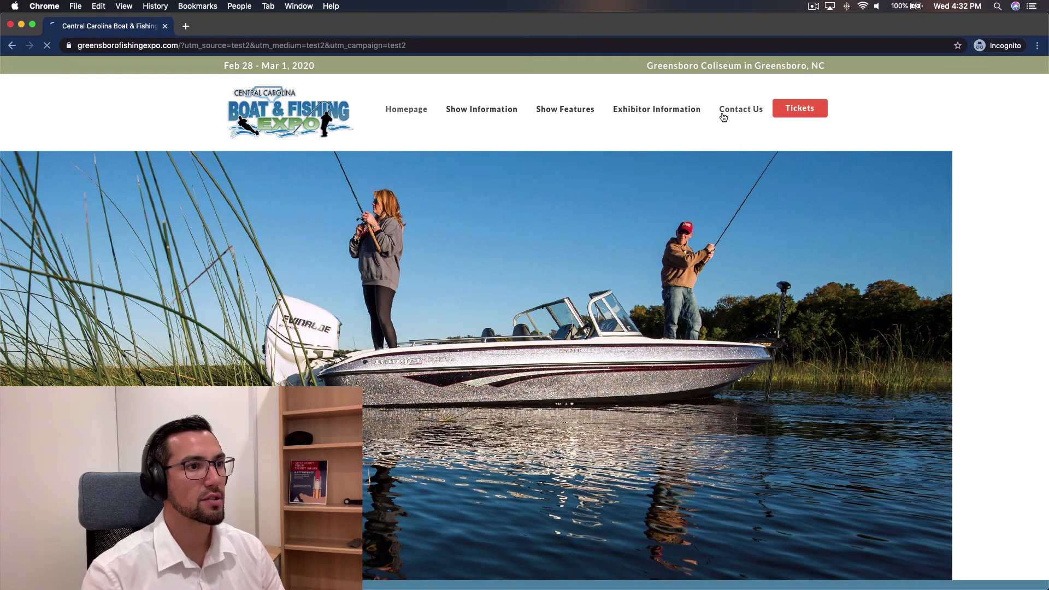
{"action": "key", "text": "super+grave"}
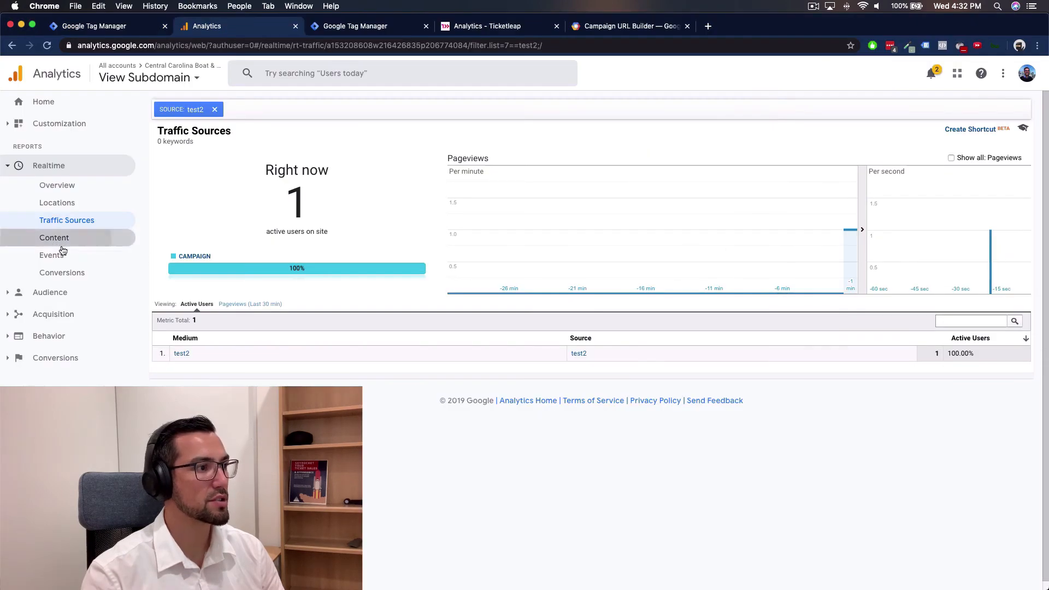
{"action": "left_click", "coordinate": [82, 239]}
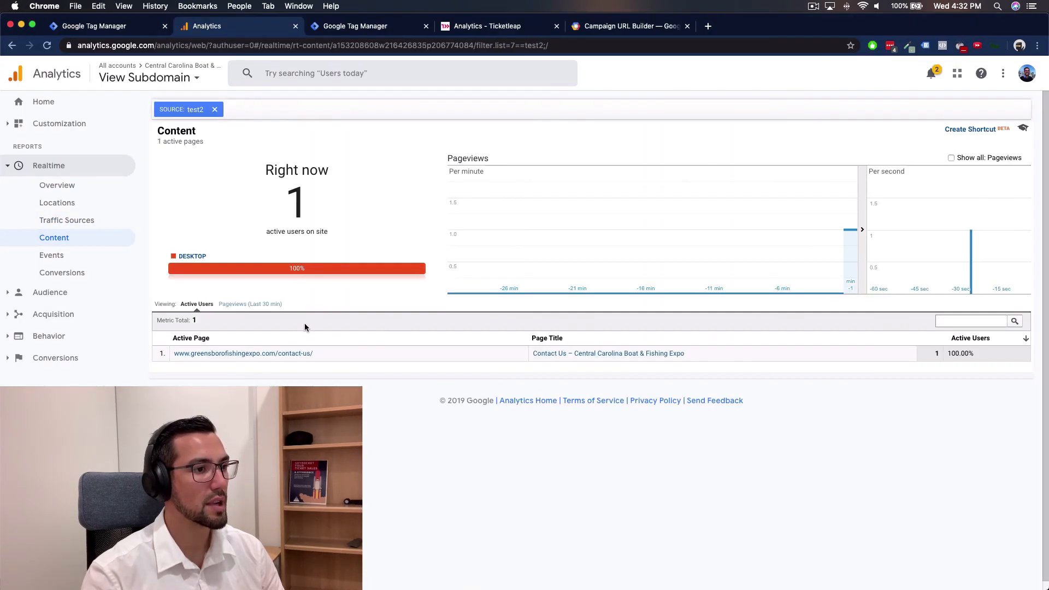
Go to the expo homepage in the incognito window and check that visit in the Realtime Content report
{"action": "key", "text": "super+grave"}
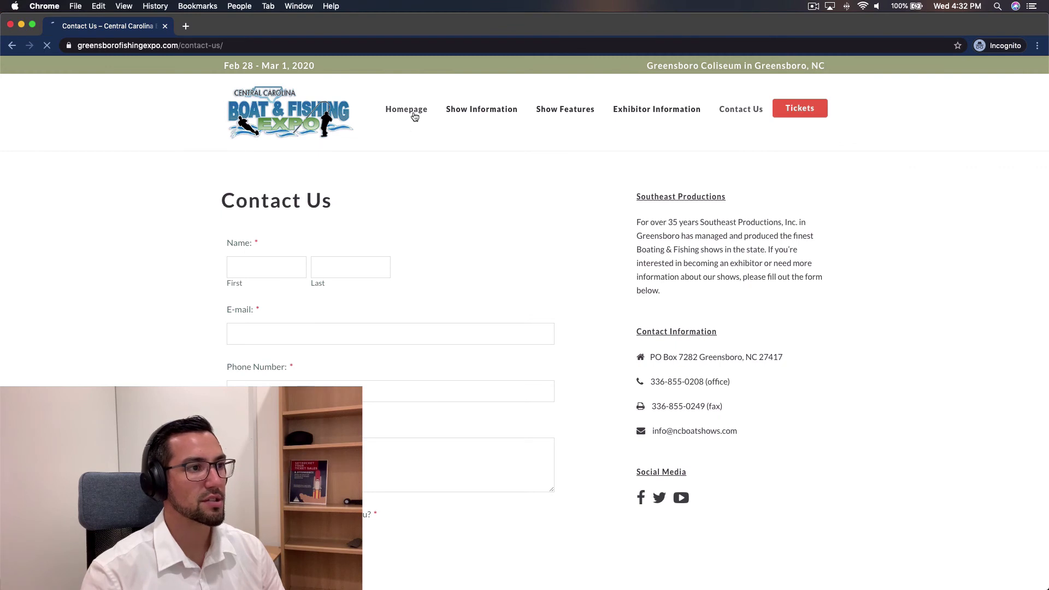
{"action": "key", "text": "super+grave"}
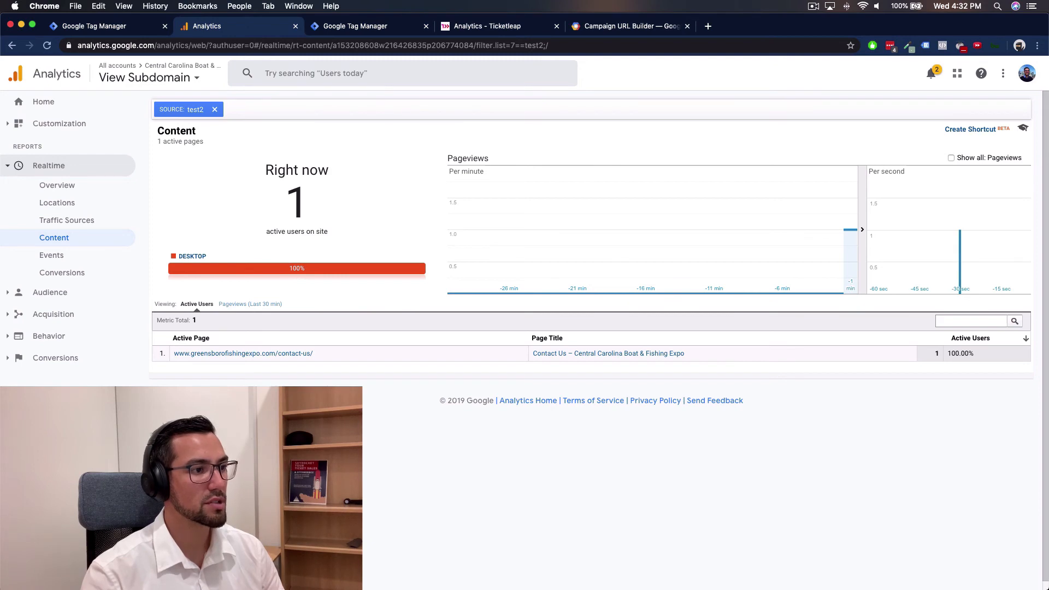
{"action": "key", "text": "super+grave"}
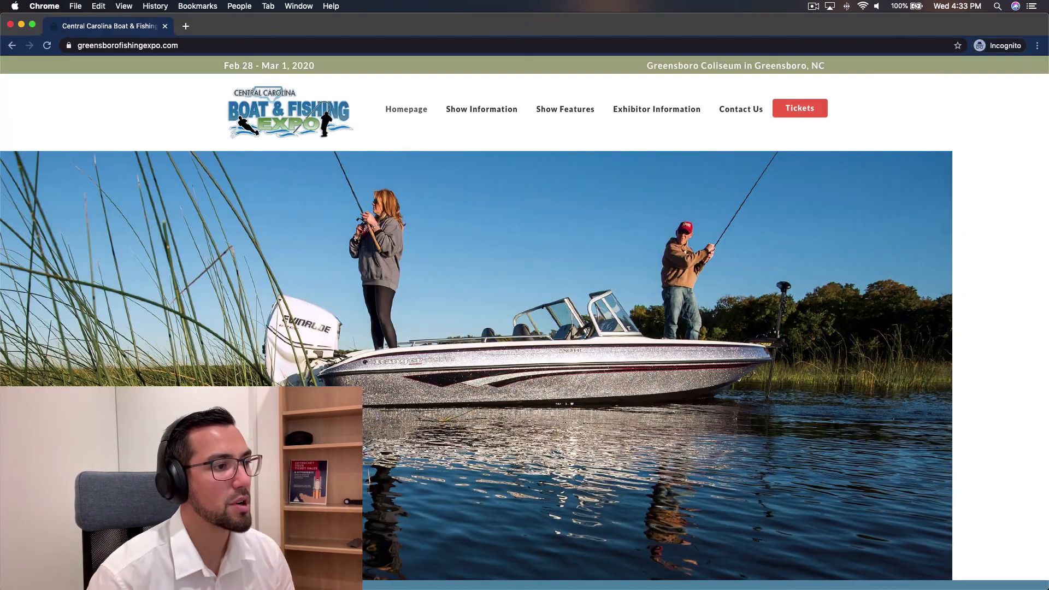
{"action": "key", "text": "super+grave"}
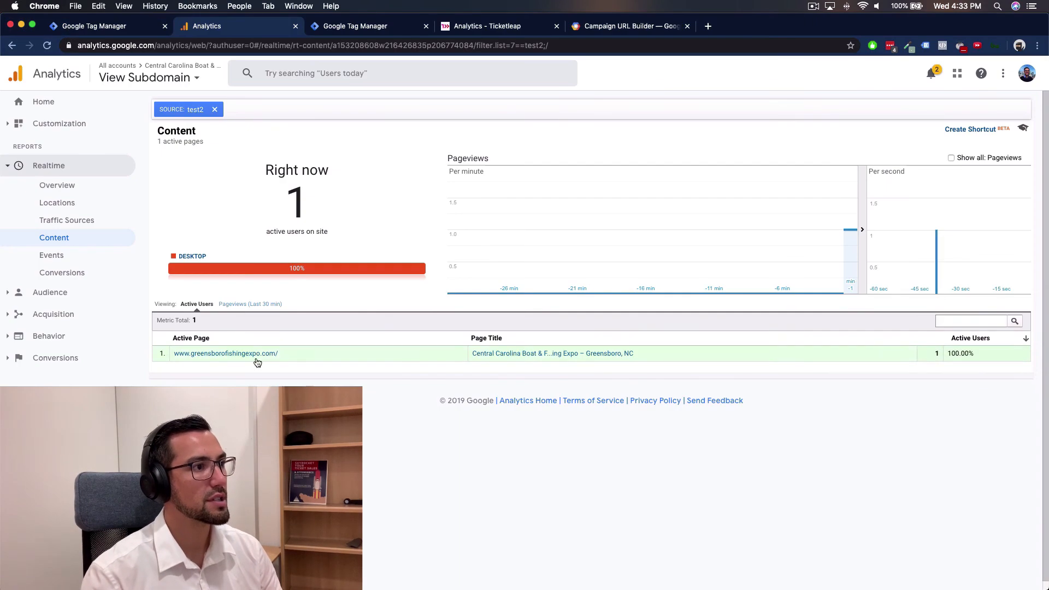
Visit the Show Information page on the incognito expo site and check its tracking in the Realtime Content report
{"action": "key", "text": "super+grave"}
{"action": "mouse_move", "coordinate": [478, 109]}
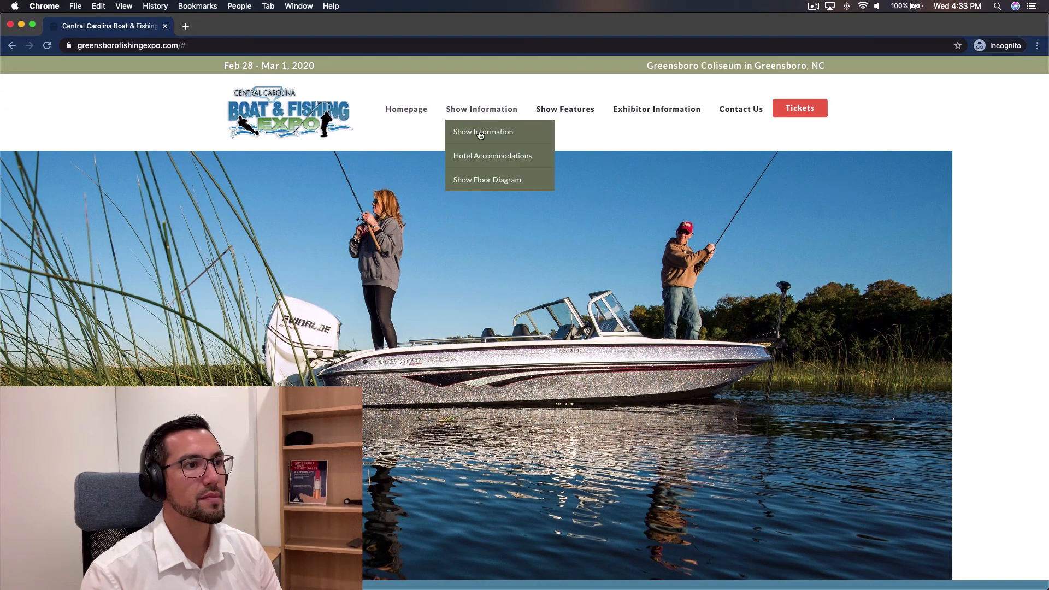
{"action": "left_click", "coordinate": [479, 135]}
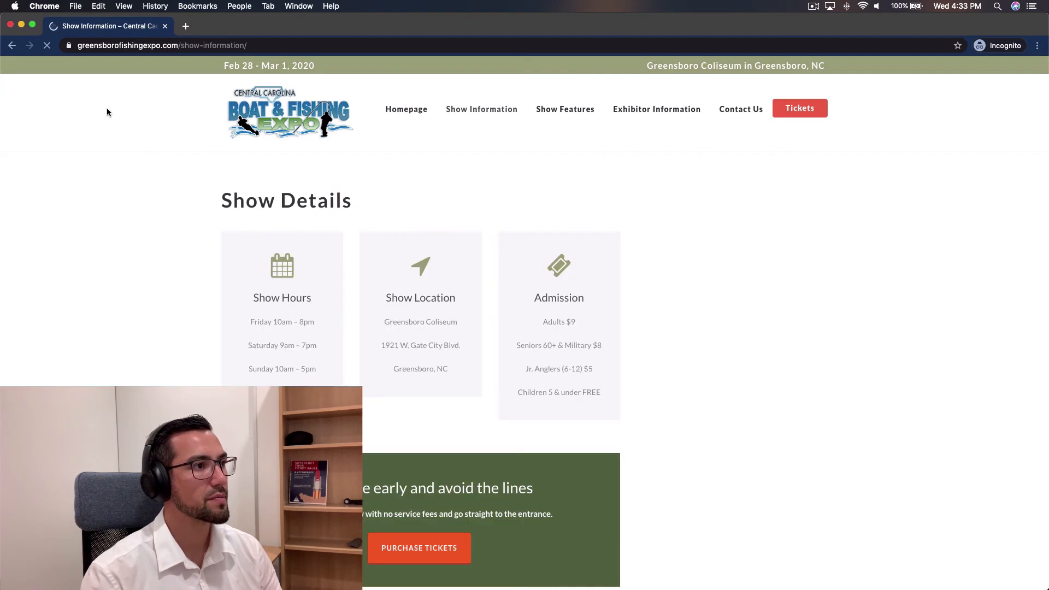
{"action": "key", "text": "super+grave"}
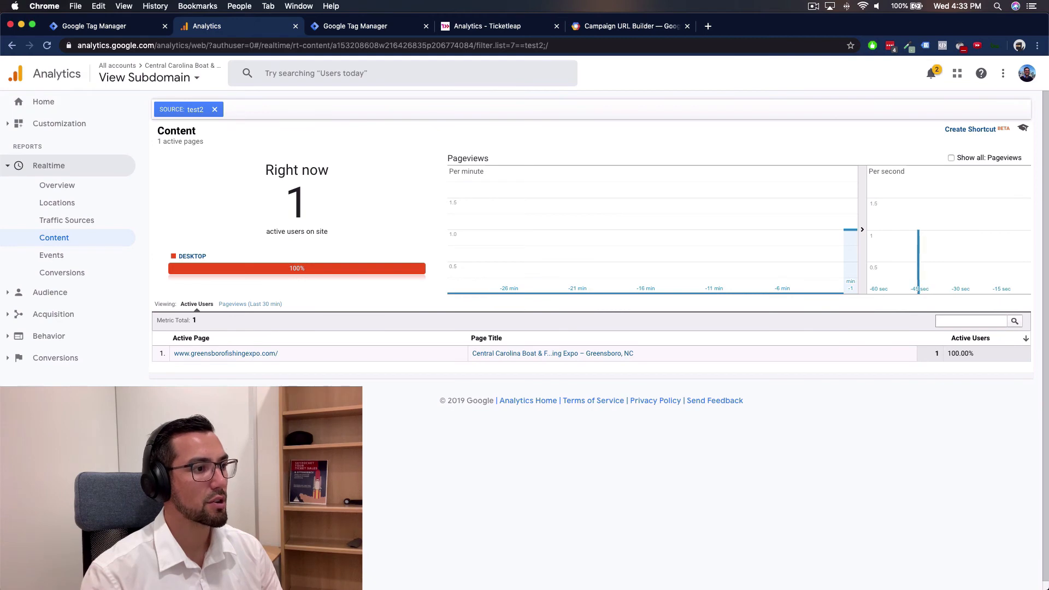
{"action": "key", "text": "super+grave"}
{"action": "key", "text": "super+grave"}
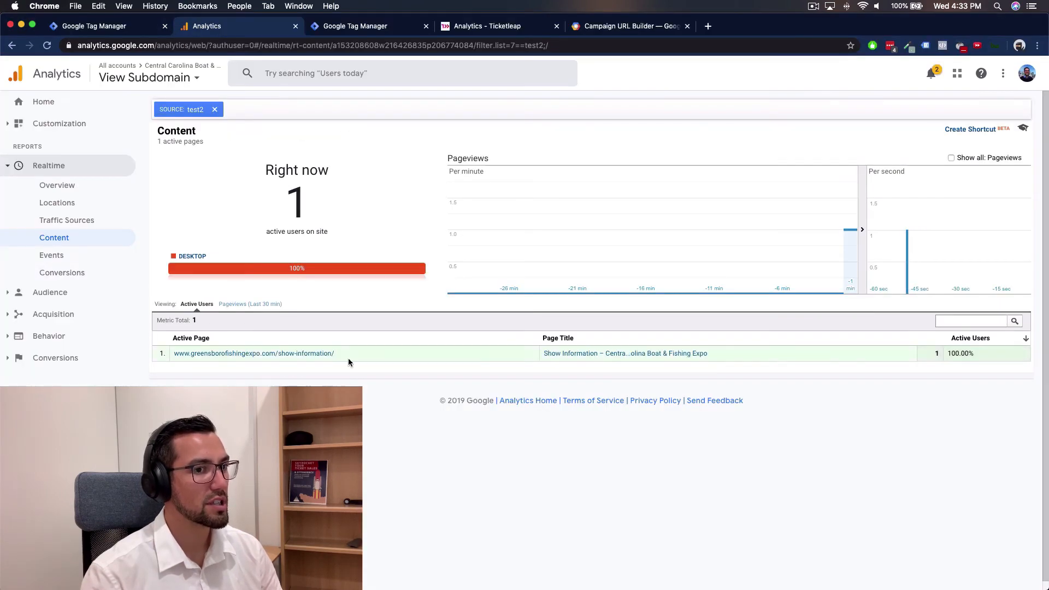
Follow the expo site's Tickets link to Ticketleap and check the cross-domain visit in the test2-filtered Realtime Content report
{"action": "key", "text": "super+grave"}
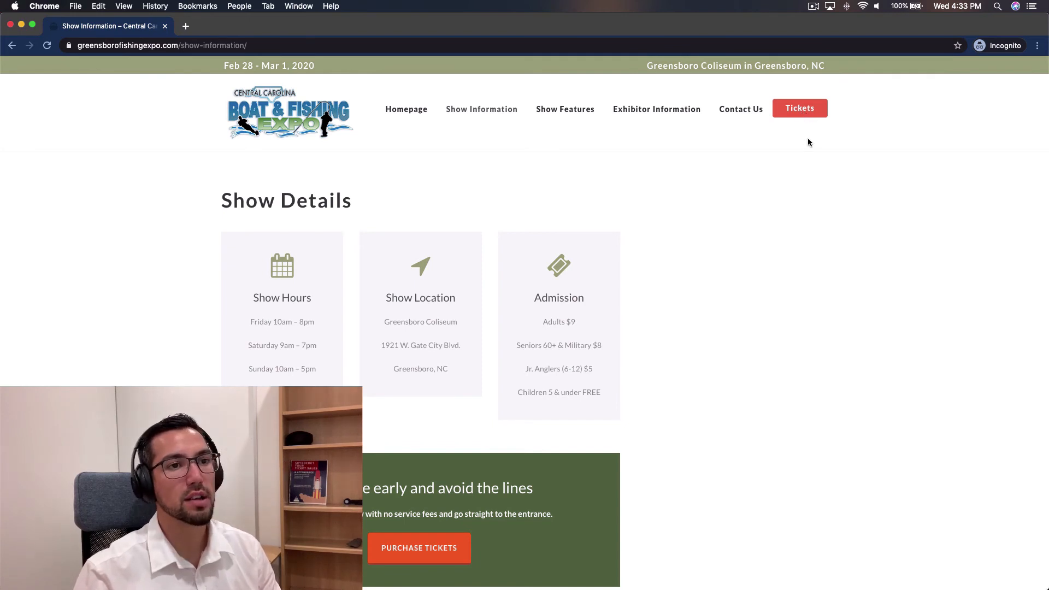
{"action": "left_click", "coordinate": [808, 118]}
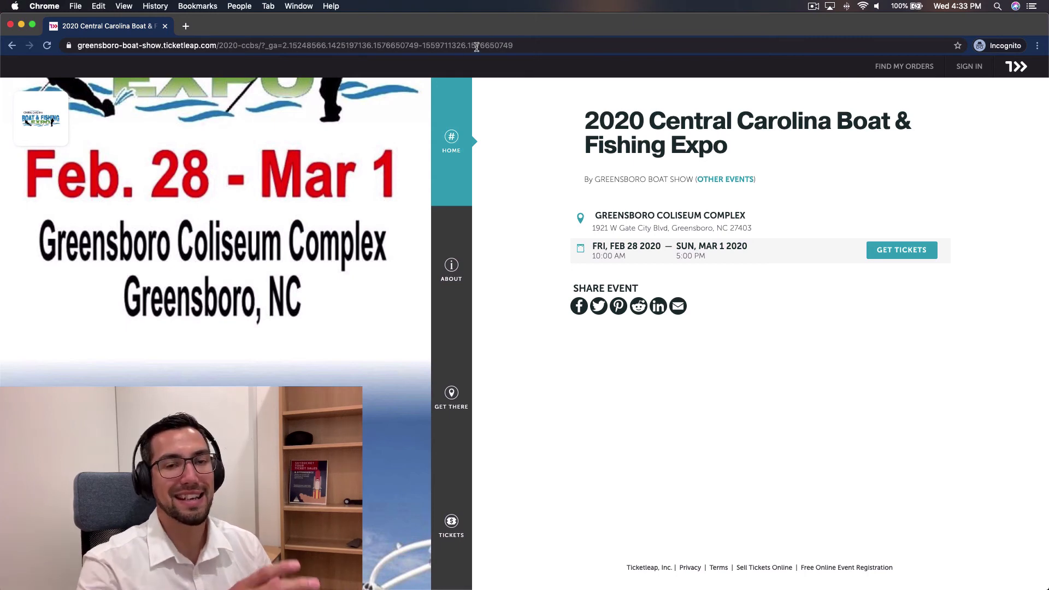
{"action": "key", "text": "super+grave"}
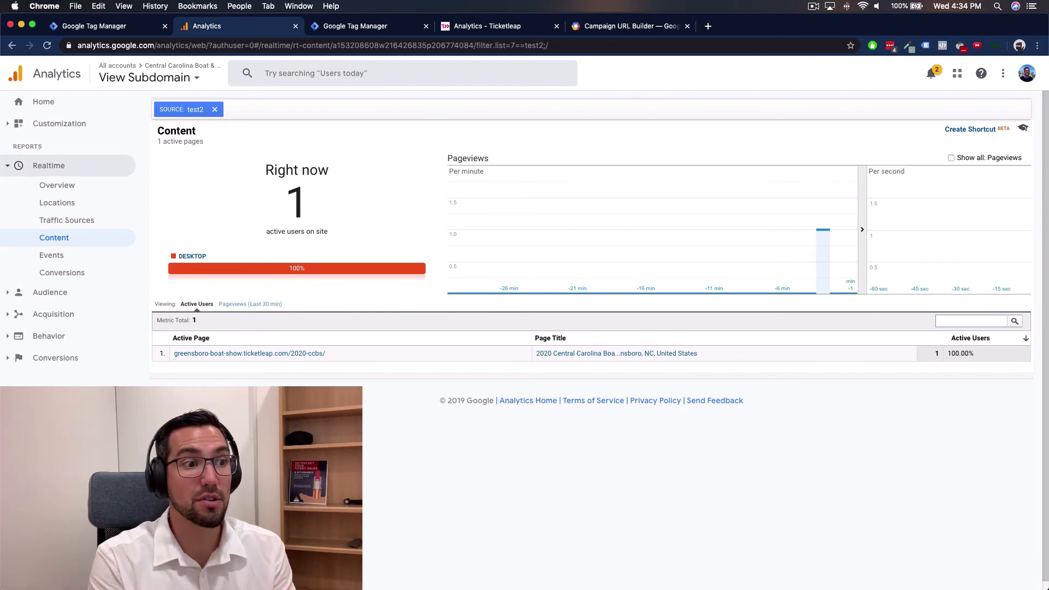
Open the Ticketleap ticket selection page for Feb 28 2020, check it in the Realtime Content report, and return to the incognito window
{"action": "key", "text": "super+grave"}
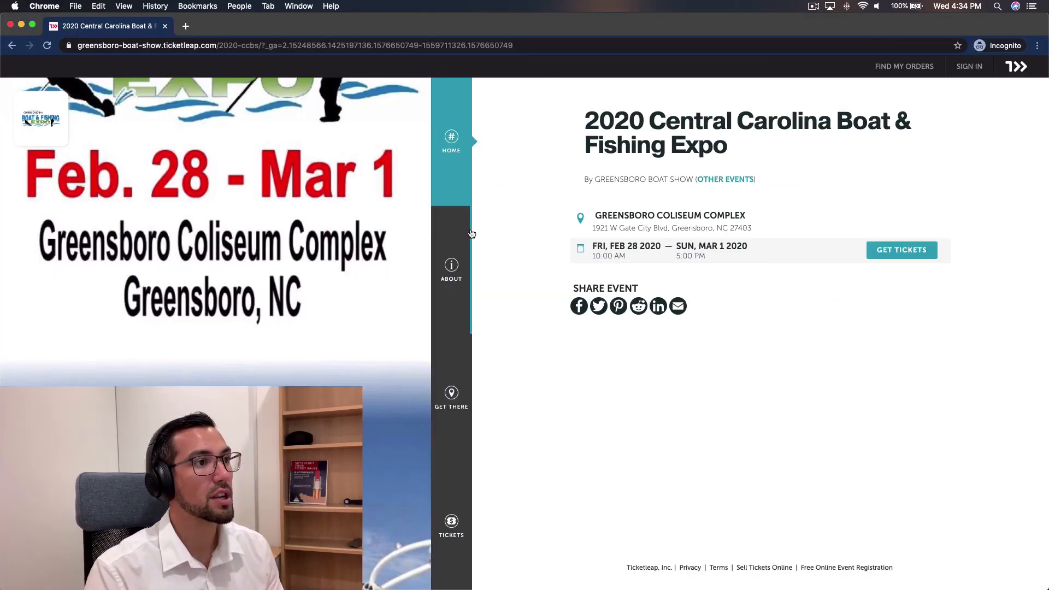
{"action": "left_click", "coordinate": [909, 252]}
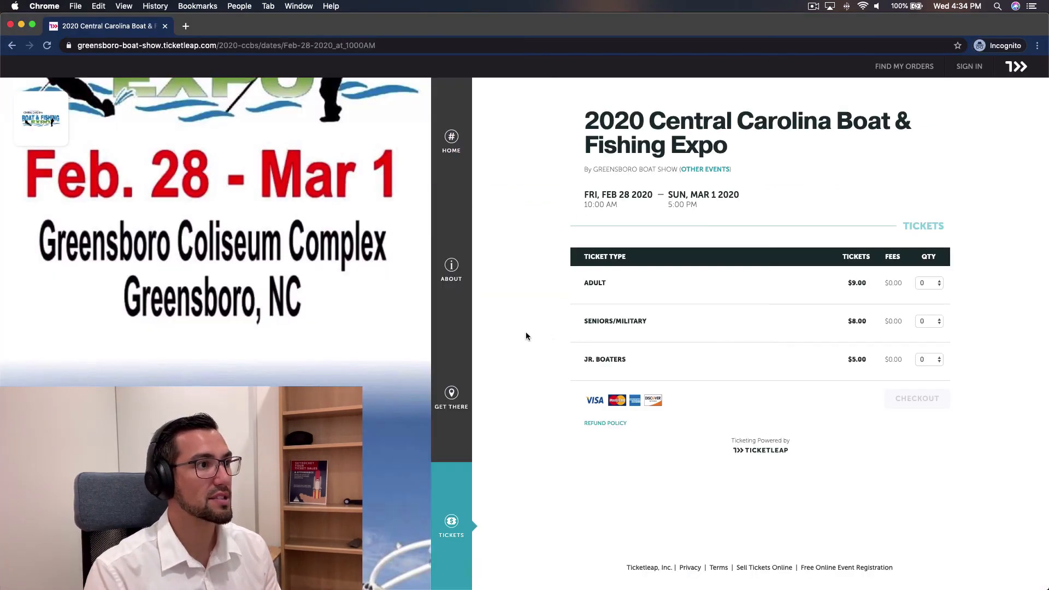
{"action": "key", "text": "super+grave"}
{"action": "key", "text": "super+grave"}
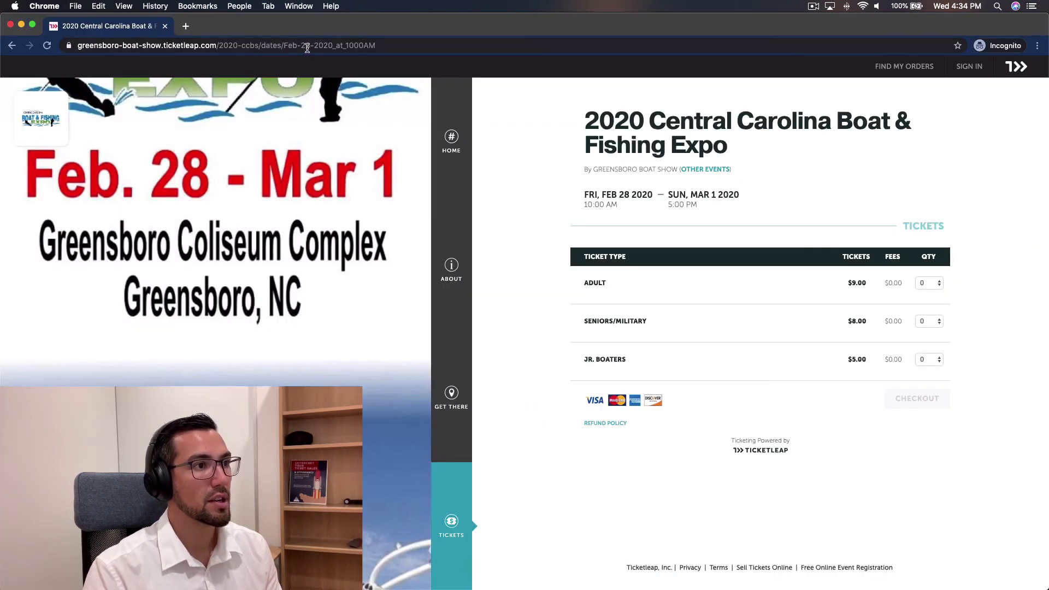
{"action": "key", "text": "super+grave"}
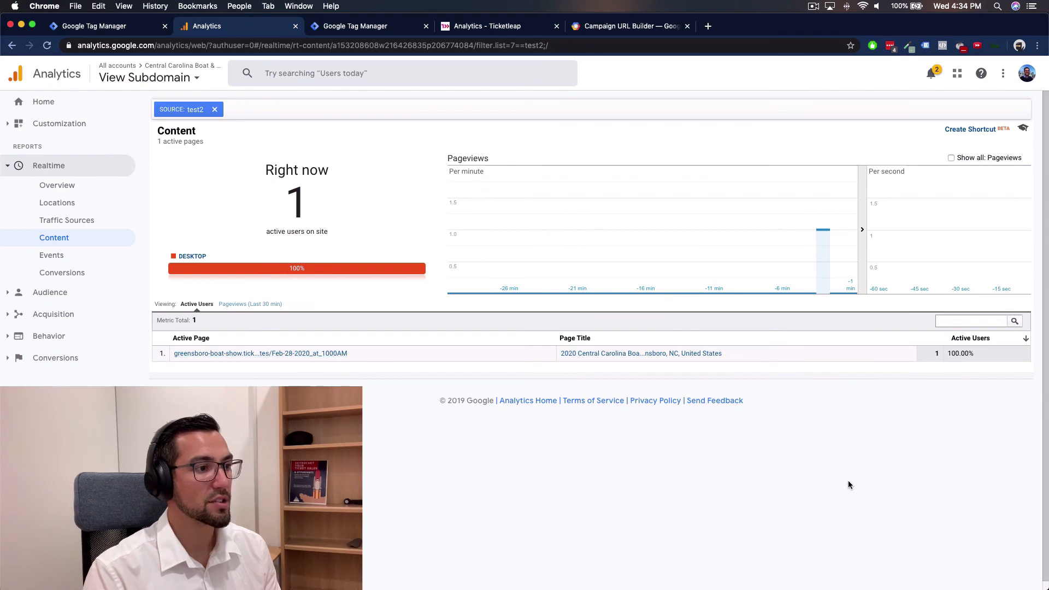
{"action": "key", "text": "super+grave"}
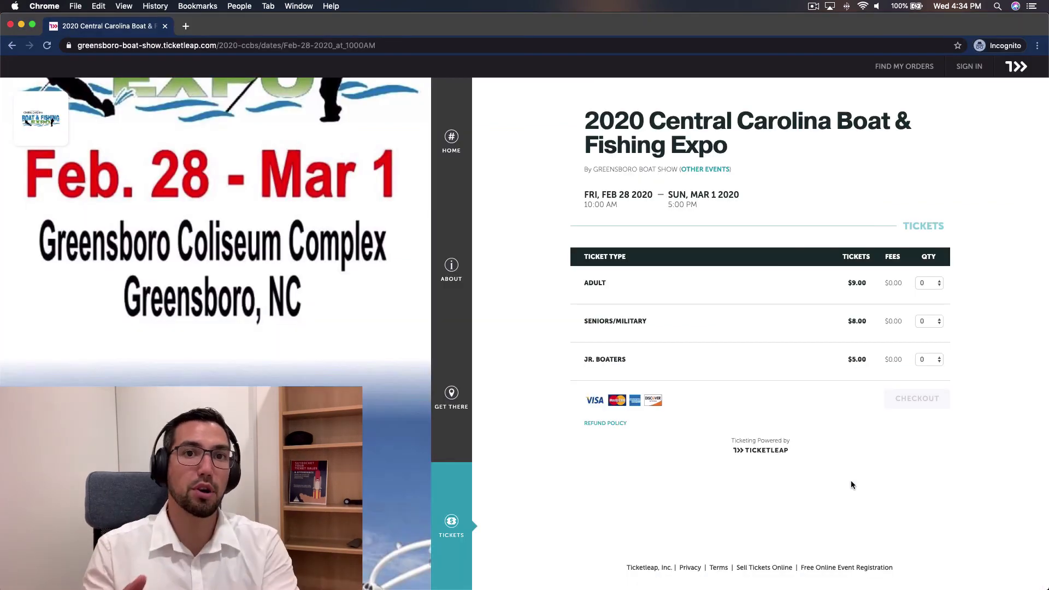